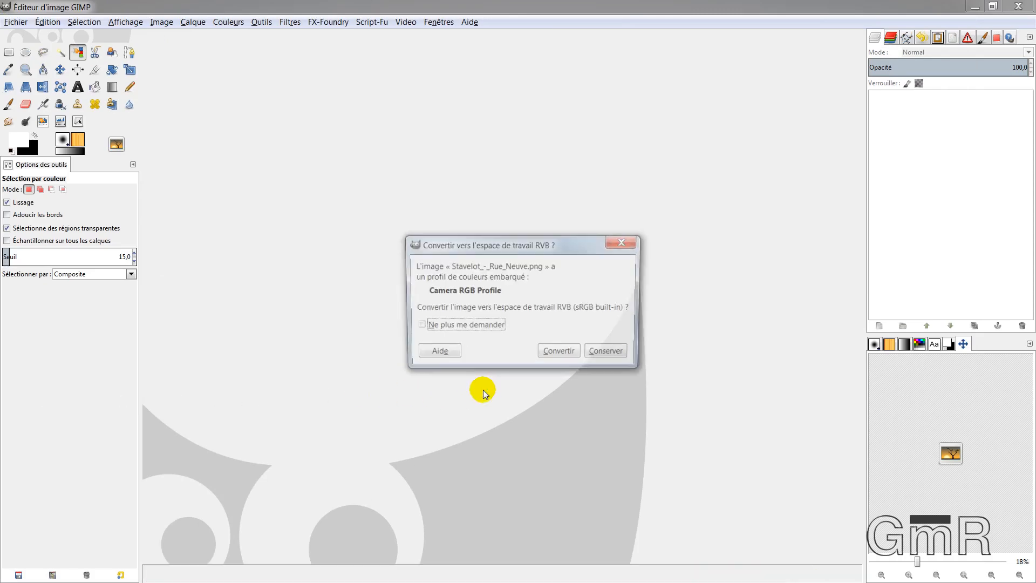
# - Convert the imported street photo to the RGB working space and add a white layer above it
pyautogui.click(550, 359)
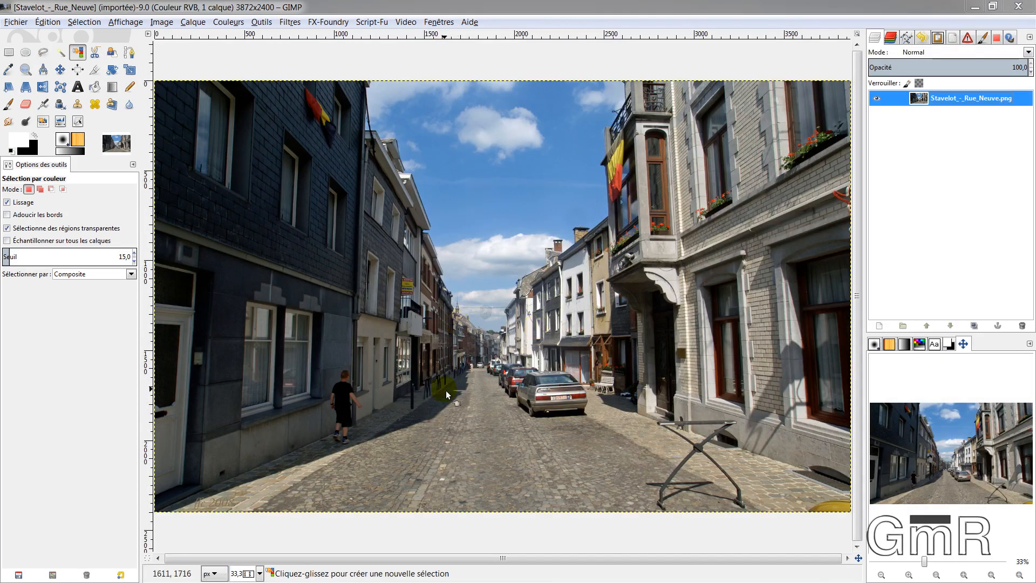
pyautogui.click(879, 326)
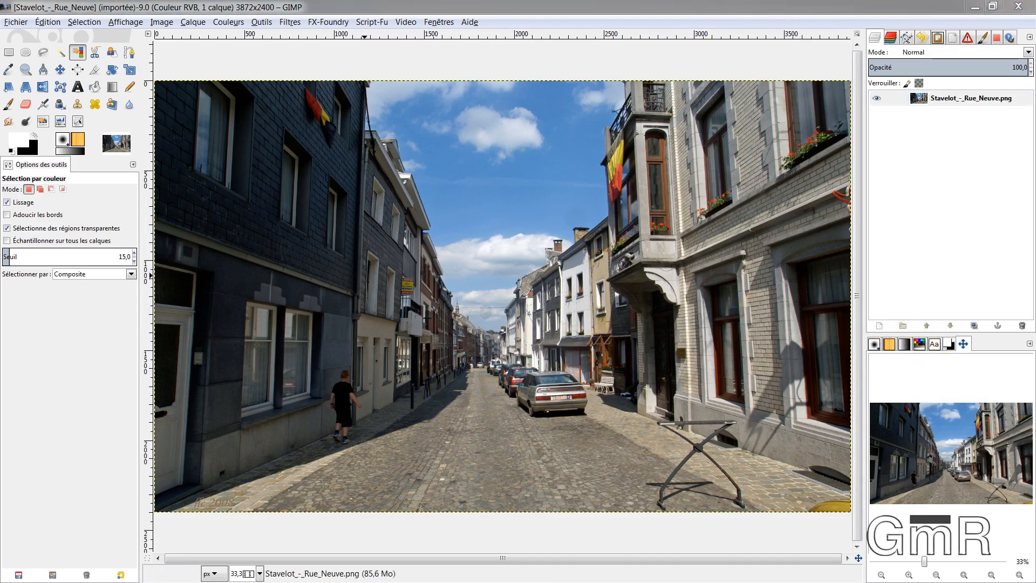
pyautogui.click(487, 312)
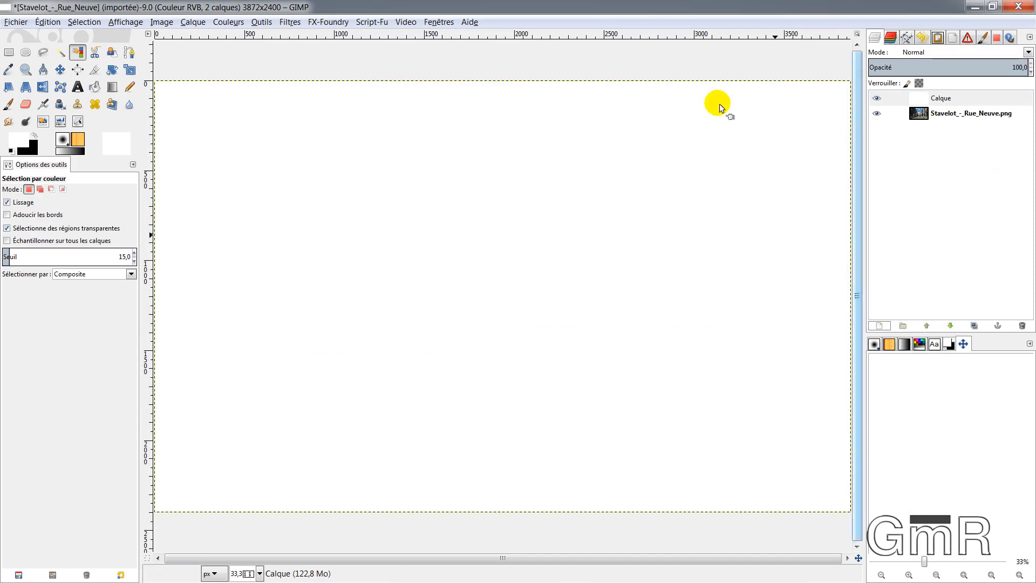
# - Import rousse.png as the topmost layer and Cercle trigonométrique.png as a layer directly beneath it
pyautogui.moveTo(0, 279); pyautogui.dragTo(896, 185)
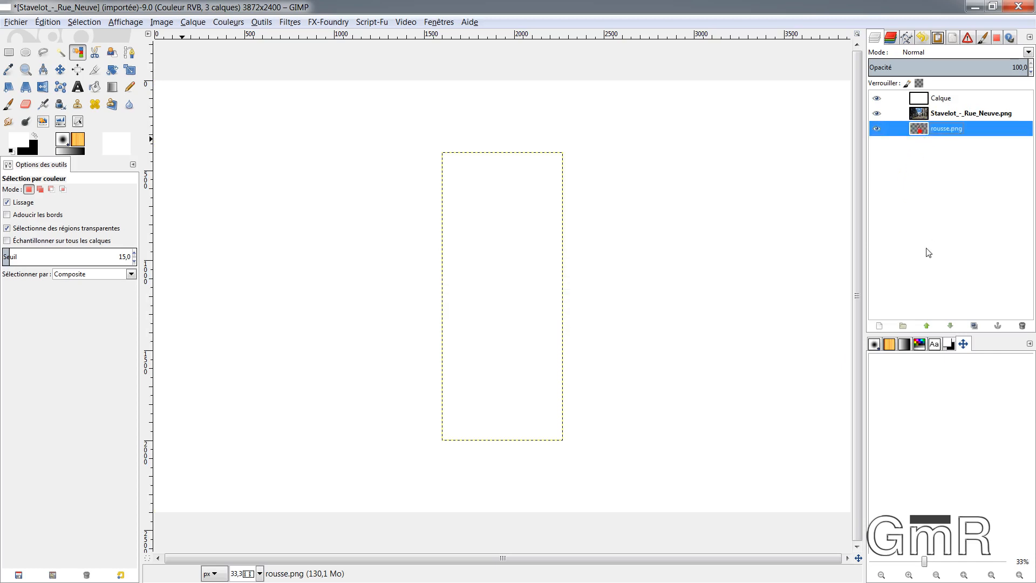
pyautogui.click(927, 325)
pyautogui.click(927, 325)
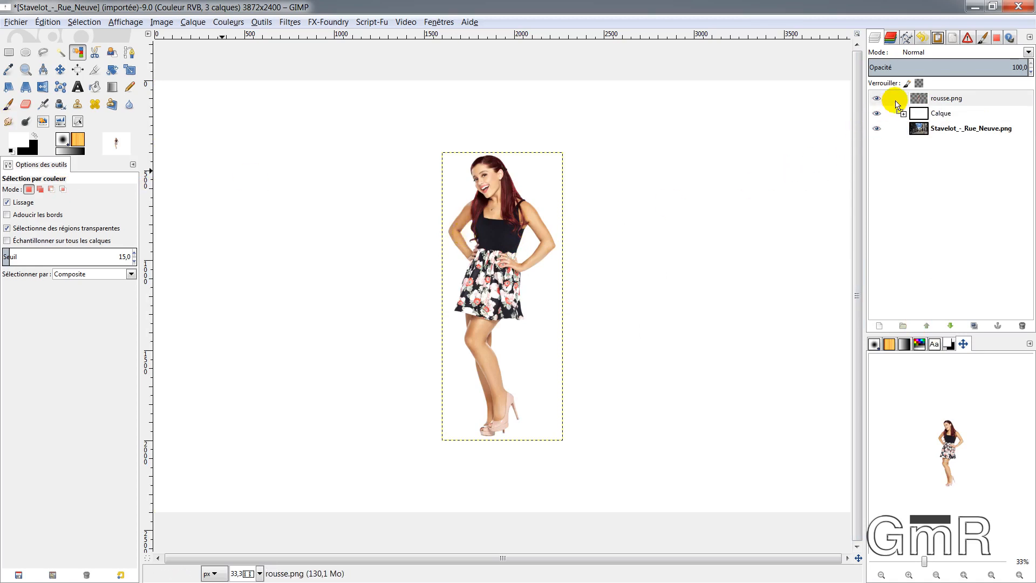
pyautogui.moveTo(897, 104); pyautogui.dragTo(894, 106)
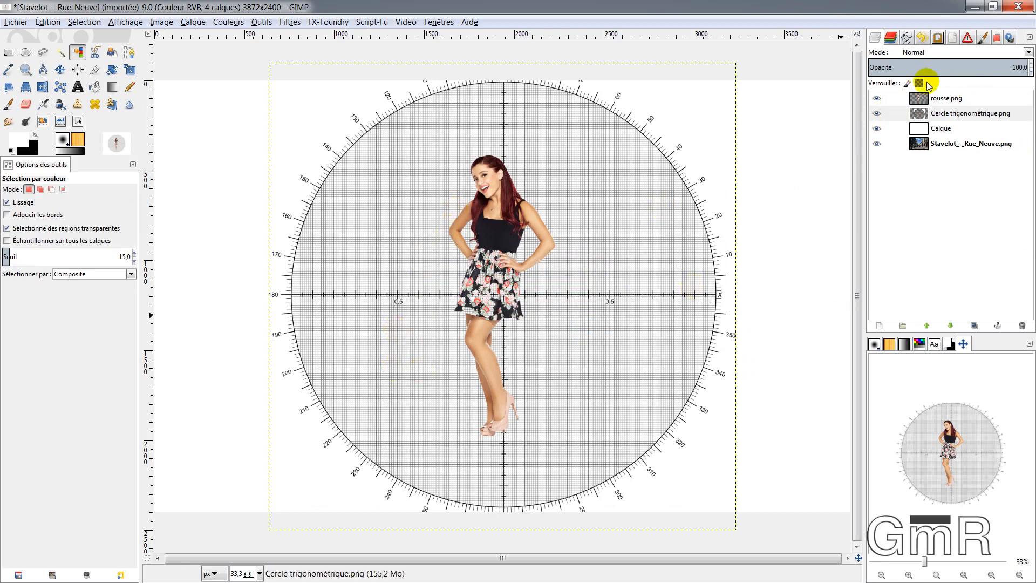
# - Hide the Cercle trigonométrique.png and Stavelot_-_Rue_Neuve.png layers, keeping the white layer shown behind the woman
pyautogui.click(877, 114)
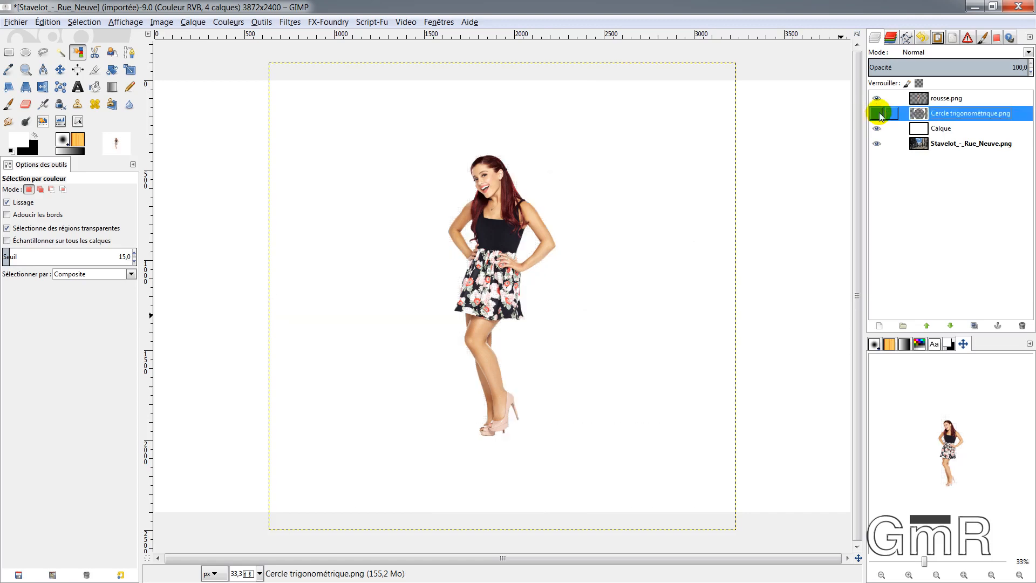
pyautogui.click(877, 128)
pyautogui.click(877, 143)
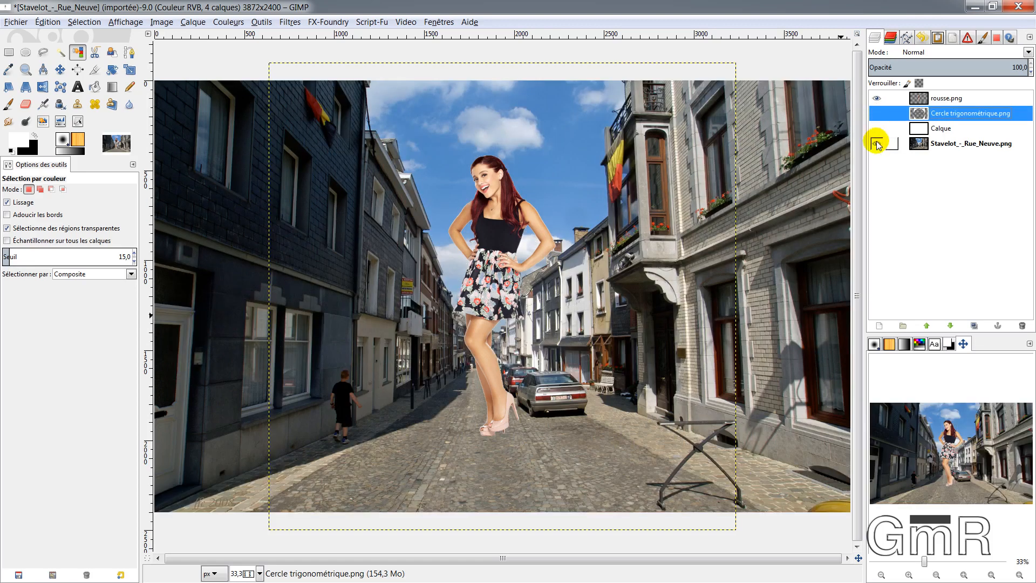
pyautogui.click(877, 129)
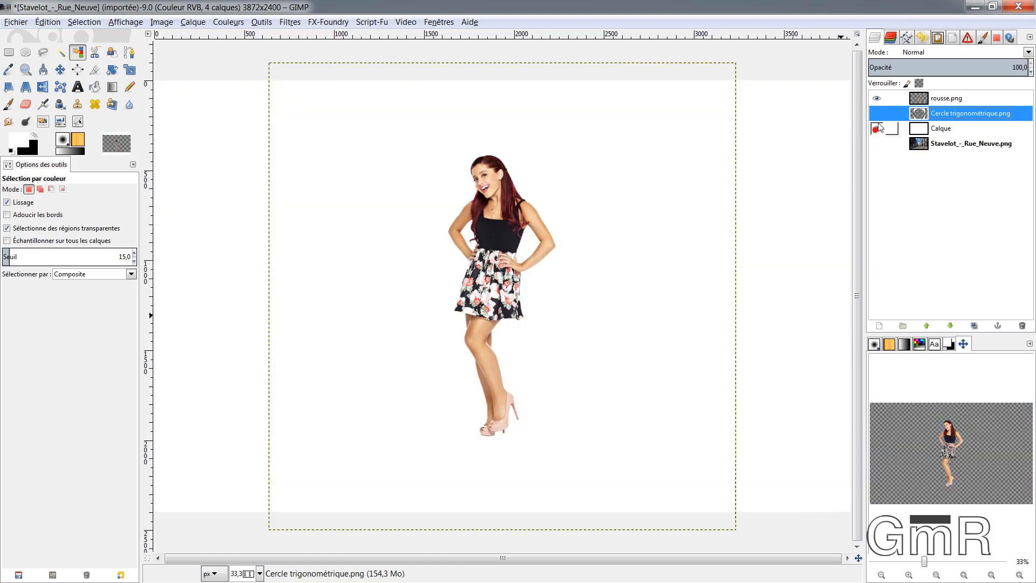
# - Duplicate the rousse.png layer and hide the original
pyautogui.click(921, 99)
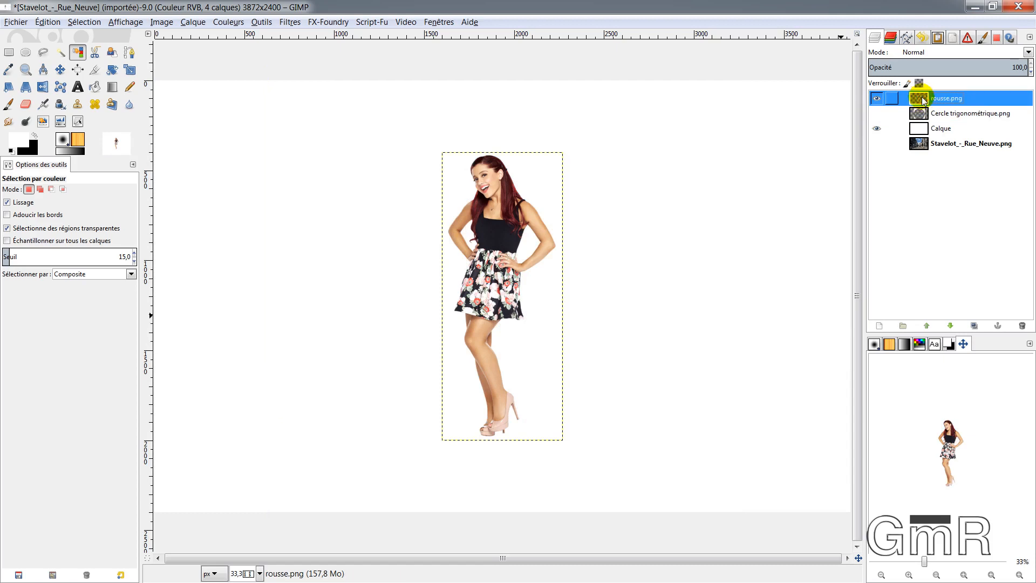
pyautogui.doubleClick(944, 98)
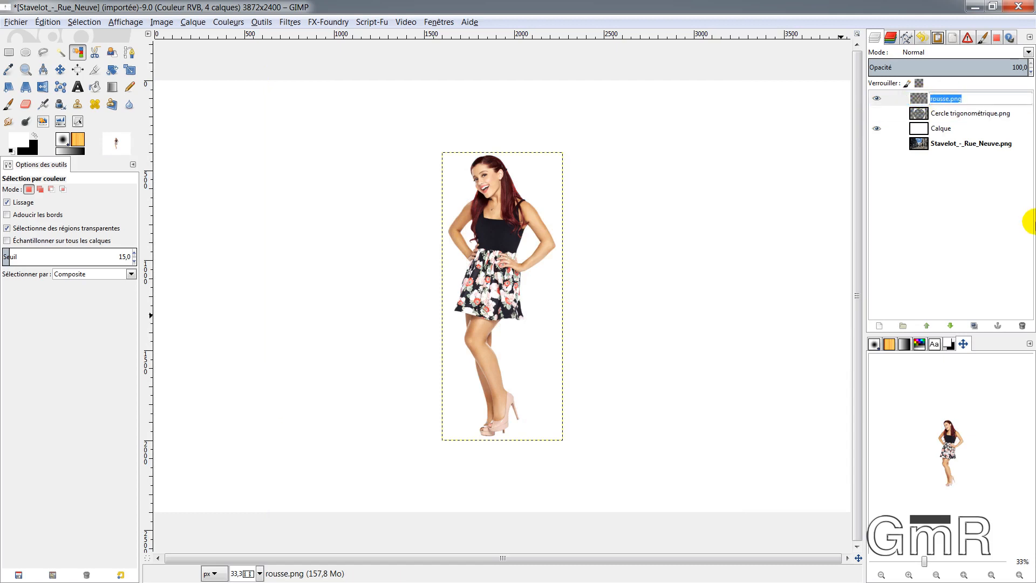
pyautogui.press('Return')
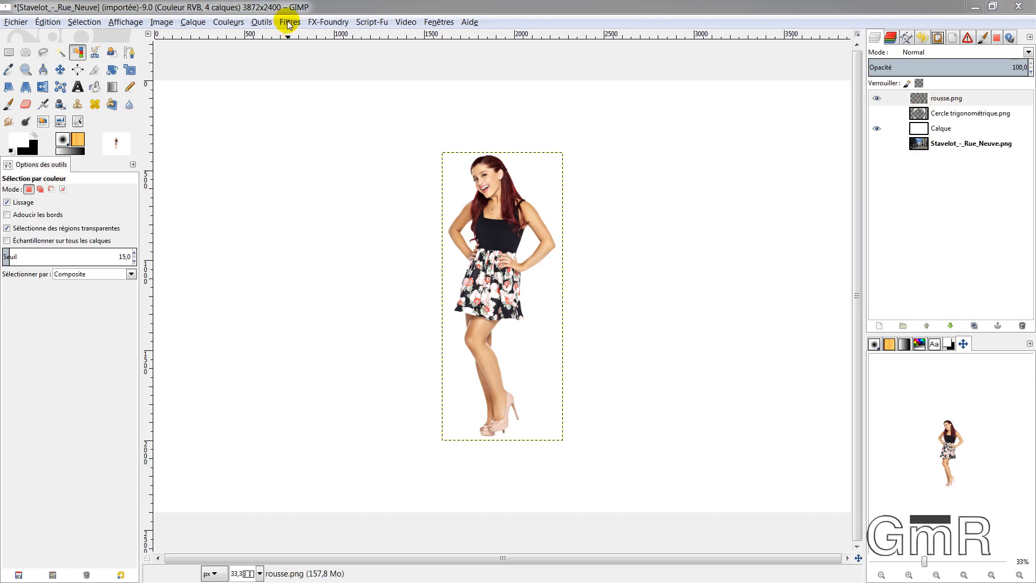
pyautogui.click(975, 326)
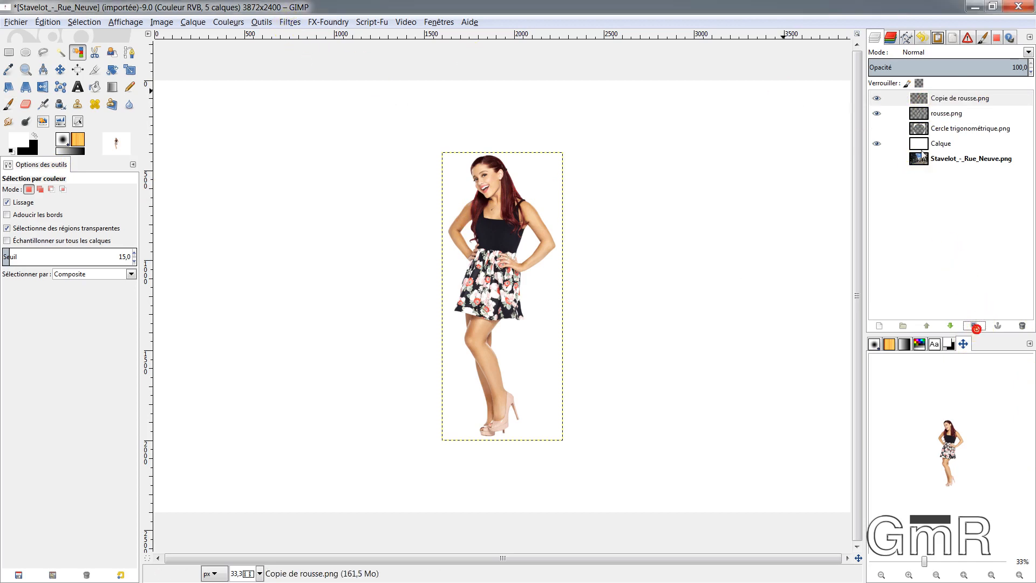
pyautogui.click(876, 113)
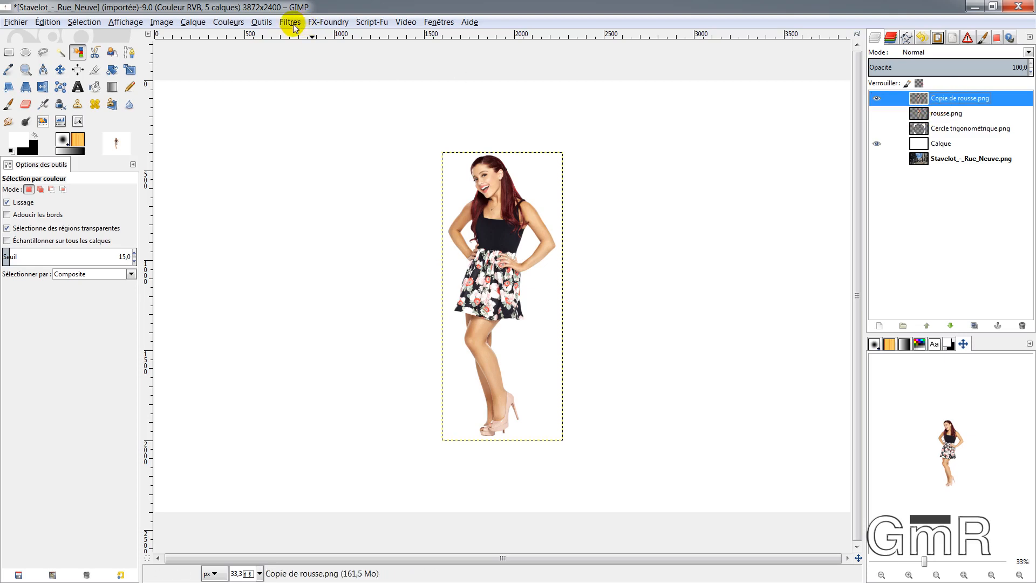
# - Apply the Ombre portée filter to the copy with X offset 10, Y offset 30, blur radius 15, black, opacity 65, without allowing resizing
pyautogui.click(295, 27)
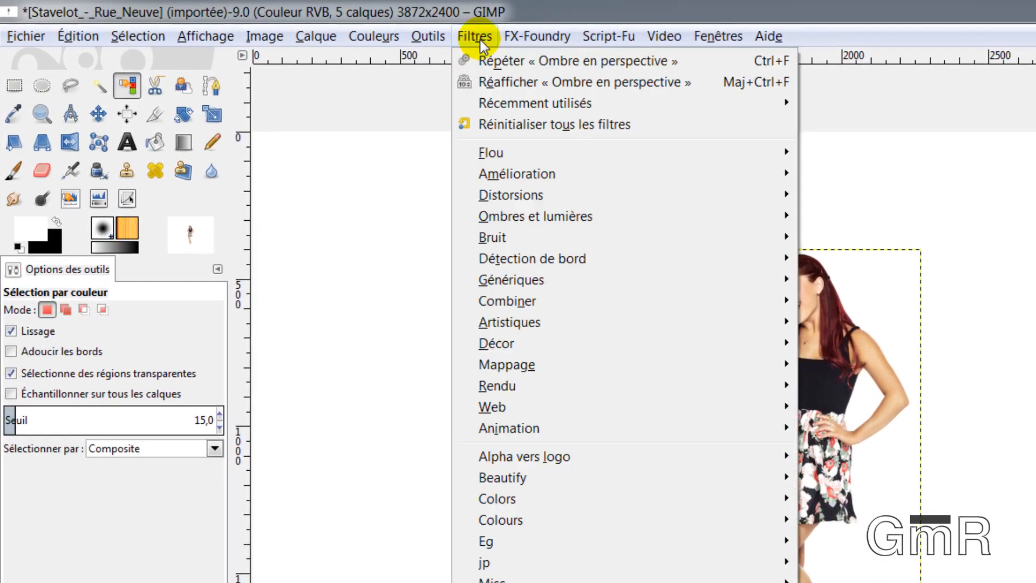
pyautogui.moveTo(501, 218)
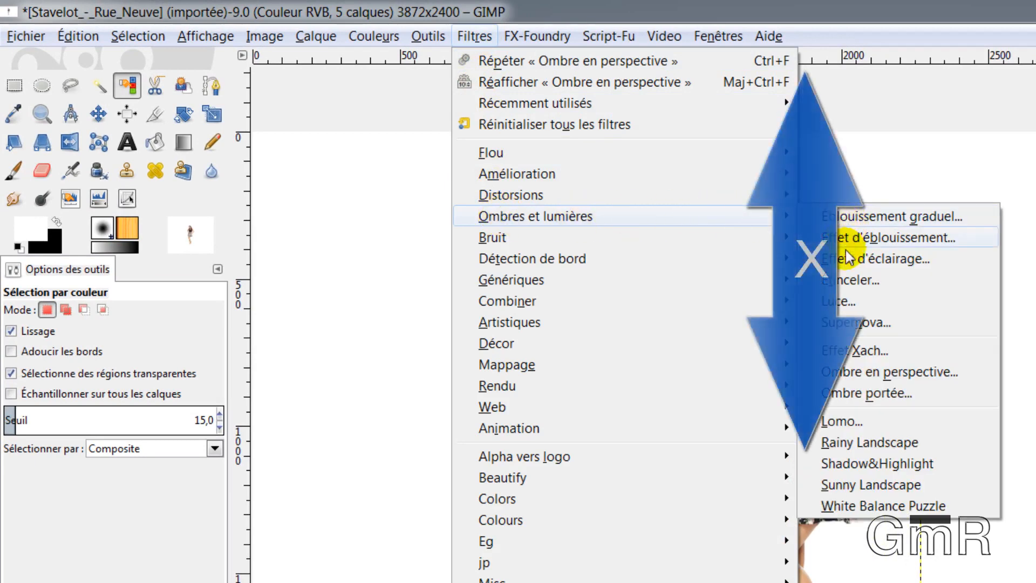
pyautogui.click(850, 400)
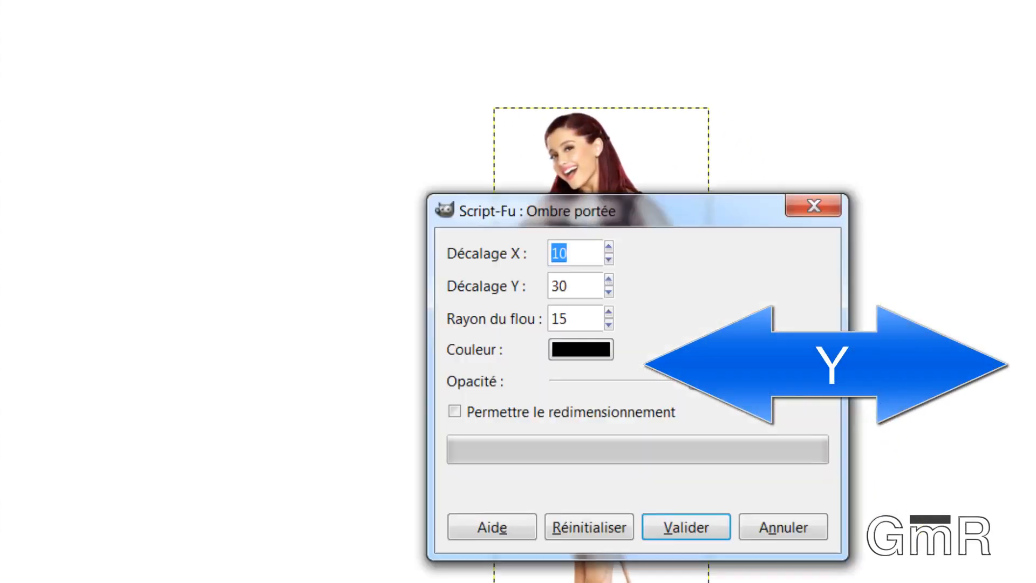
pyautogui.moveTo(587, 210); pyautogui.dragTo(200, 66)
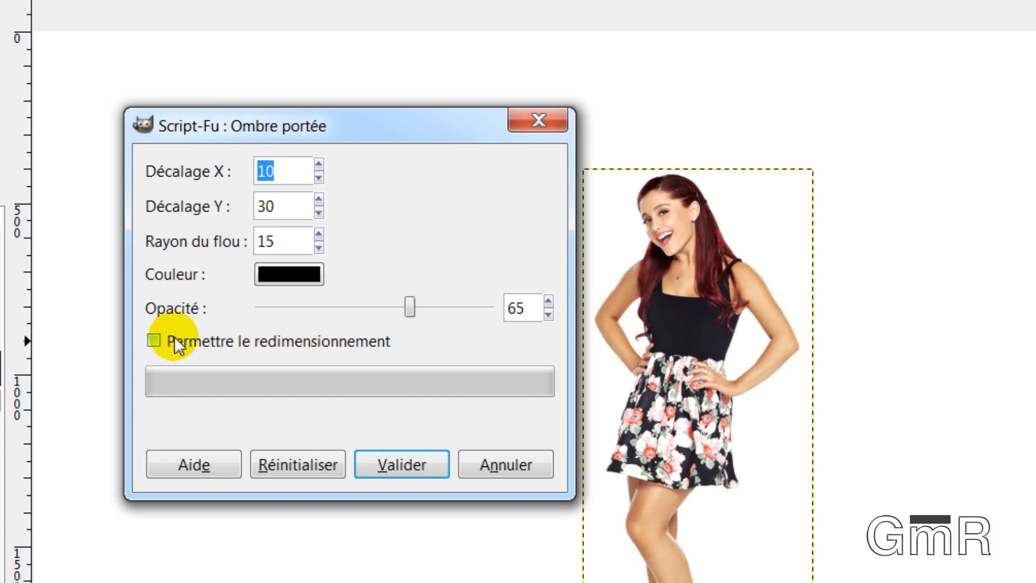
pyautogui.click(154, 340)
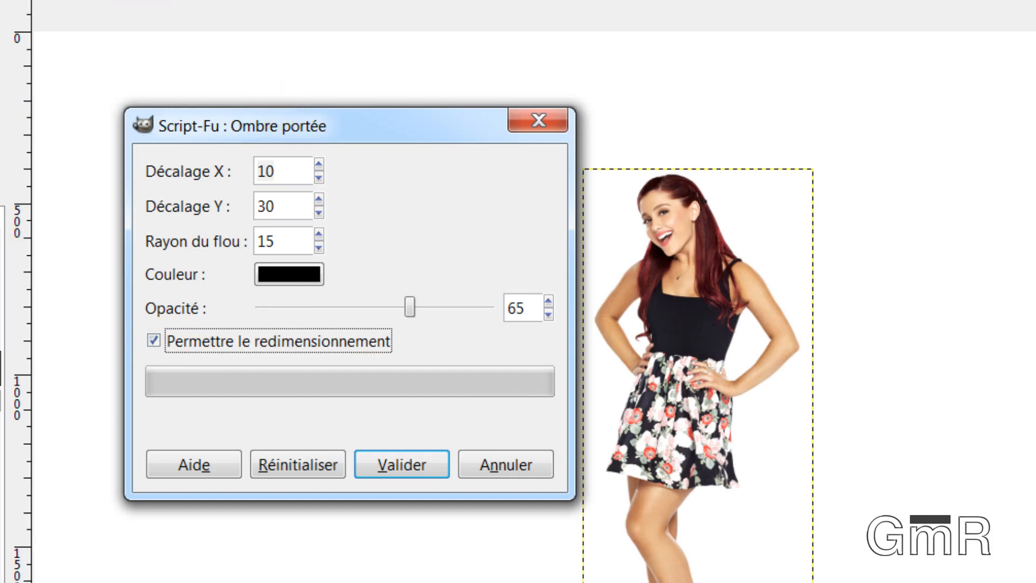
pyautogui.click(153, 340)
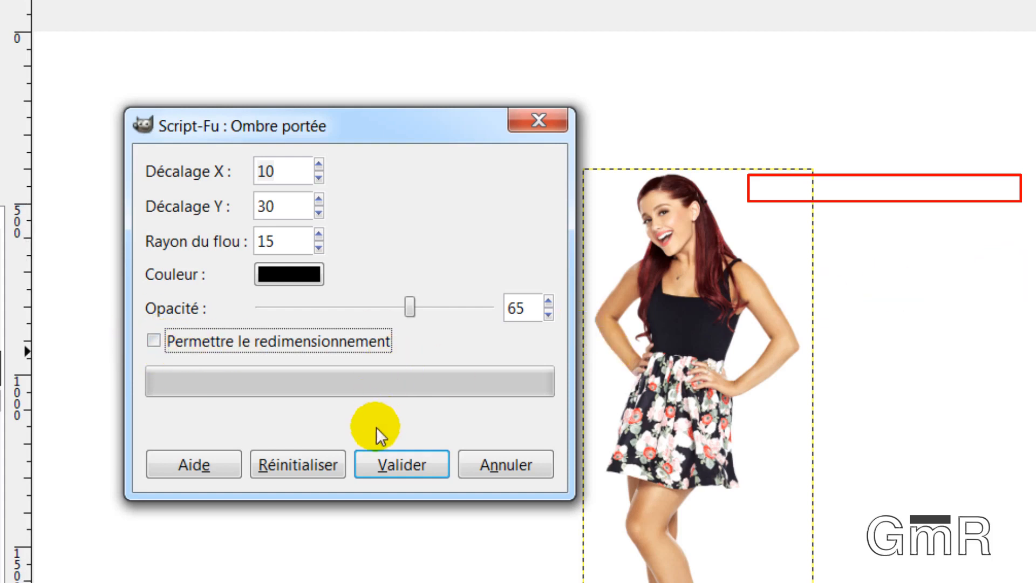
pyautogui.click(381, 468)
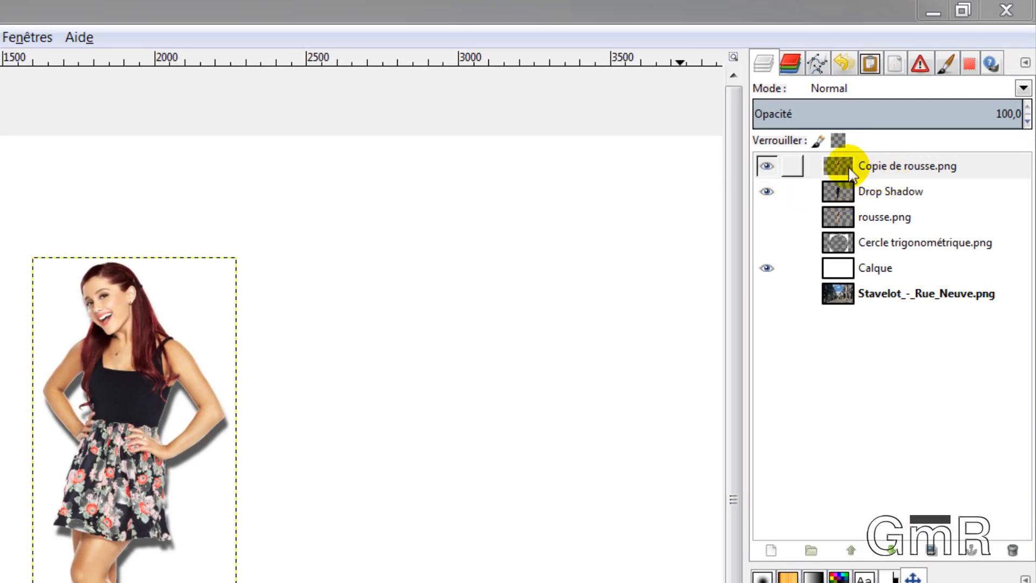
# - Compare the woman with and without the Drop Shadow layer, and hide Copie de rousse.png to inspect the shadow alone
pyautogui.click(767, 191)
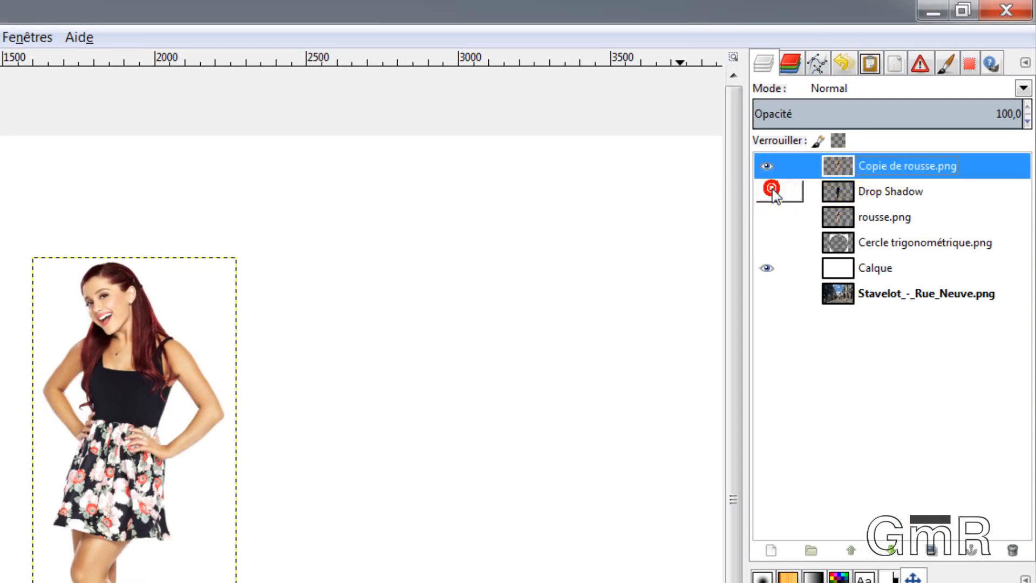
pyautogui.click(767, 192)
pyautogui.click(766, 191)
pyautogui.click(769, 192)
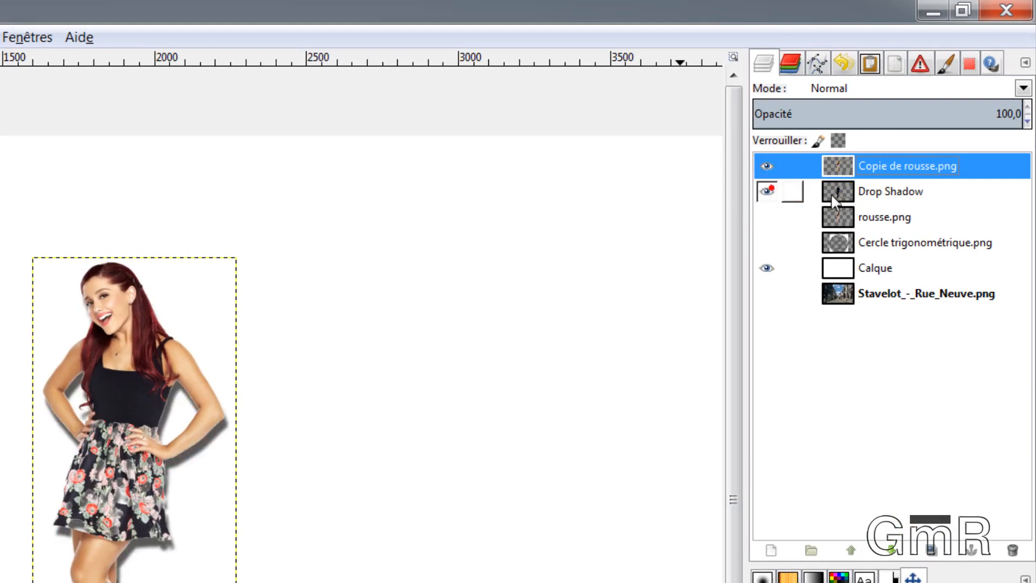
pyautogui.click(771, 165)
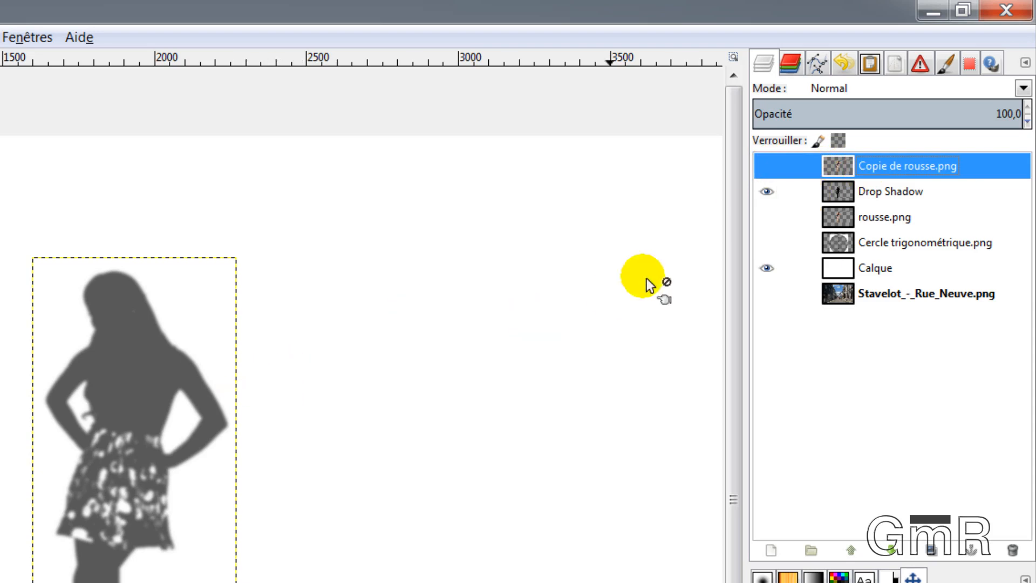
# - Select the Drop Shadow layer and reopen the Ombre portée filter settings, placing the dialog clear of the silhouette
pyautogui.click(835, 191)
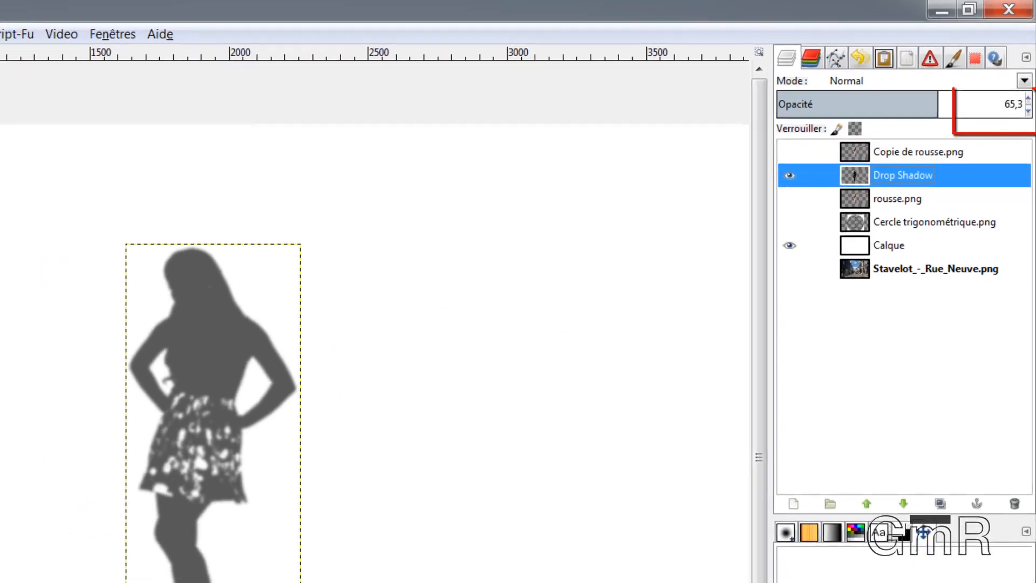
pyautogui.click(27, 30)
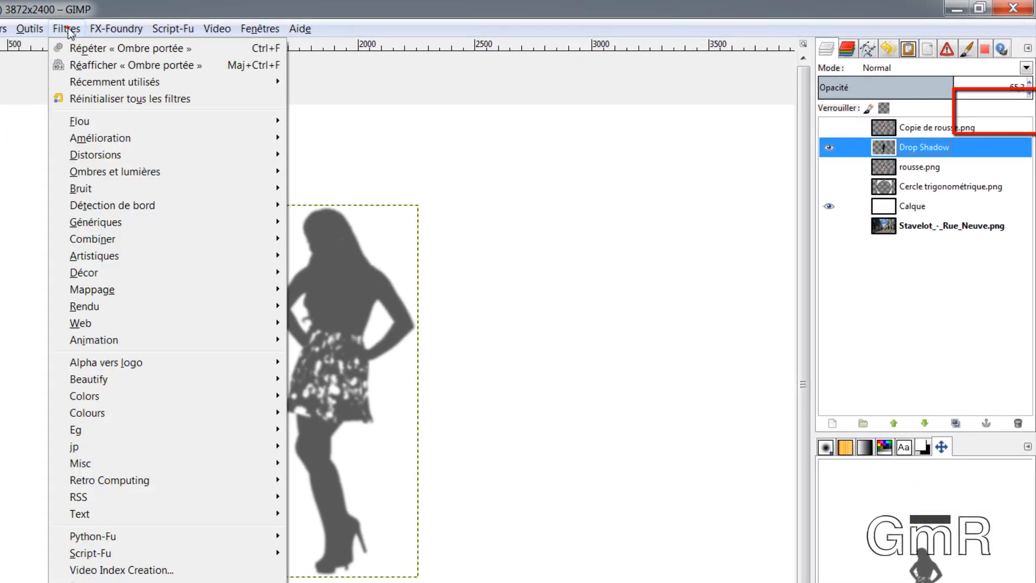
pyautogui.click(95, 68)
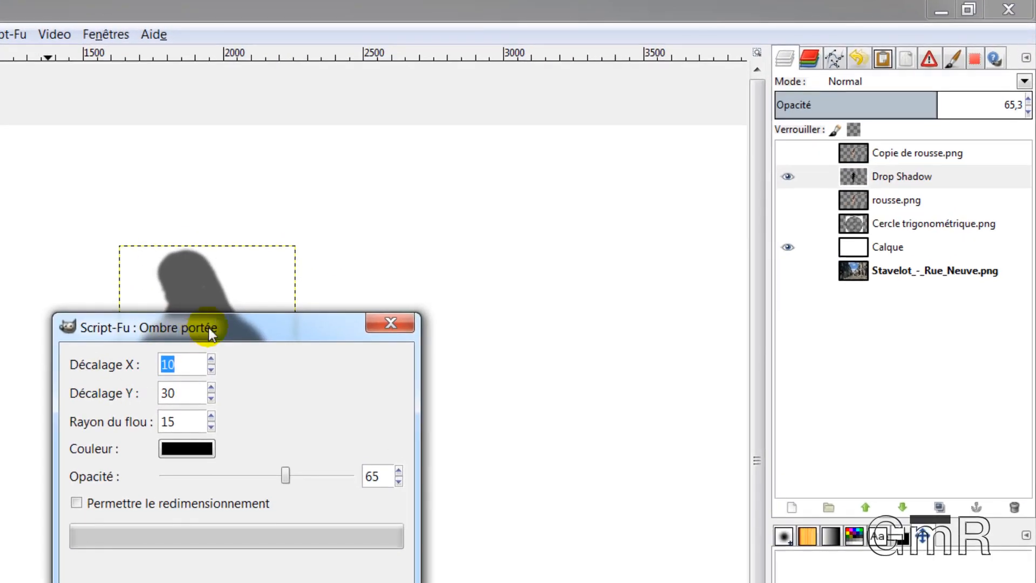
pyautogui.moveTo(409, 315); pyautogui.dragTo(613, 152)
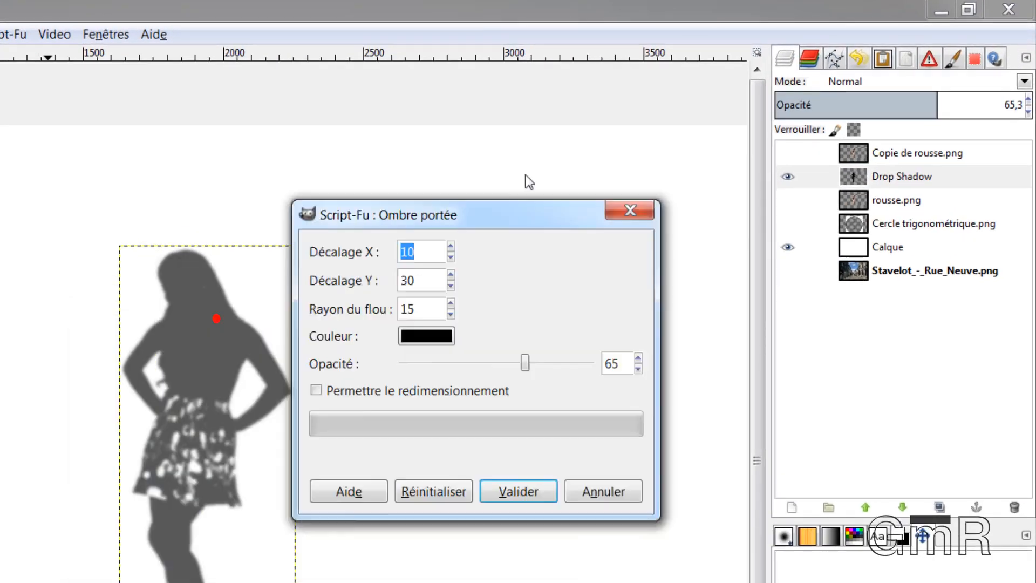
pyautogui.moveTo(438, 209); pyautogui.dragTo(528, 92)
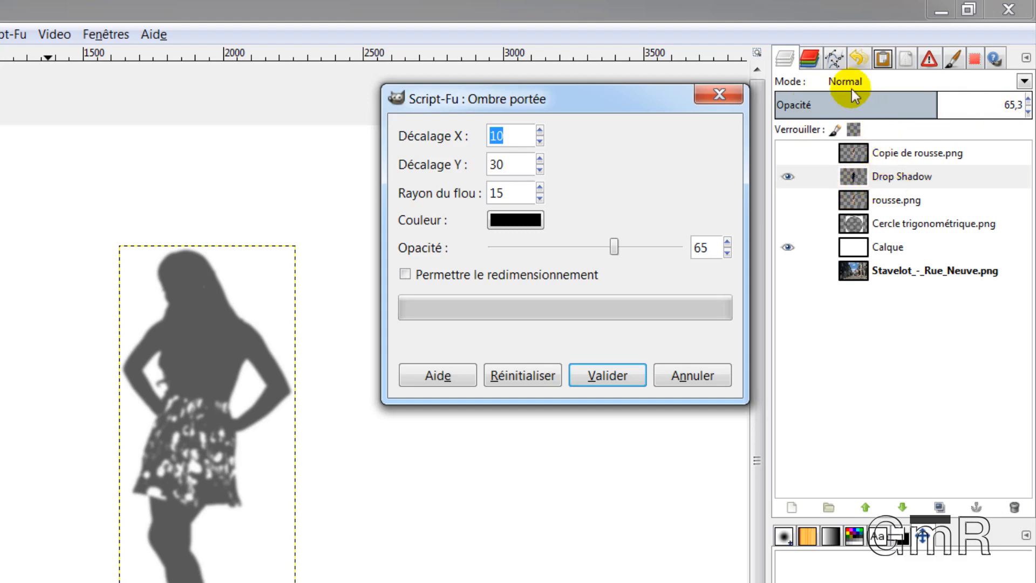
# - Set the Drop Shadow layer's opacity to 91.2, previewing it with Copie de rousse.png shown, and hide that copy again
pyautogui.click(892, 105)
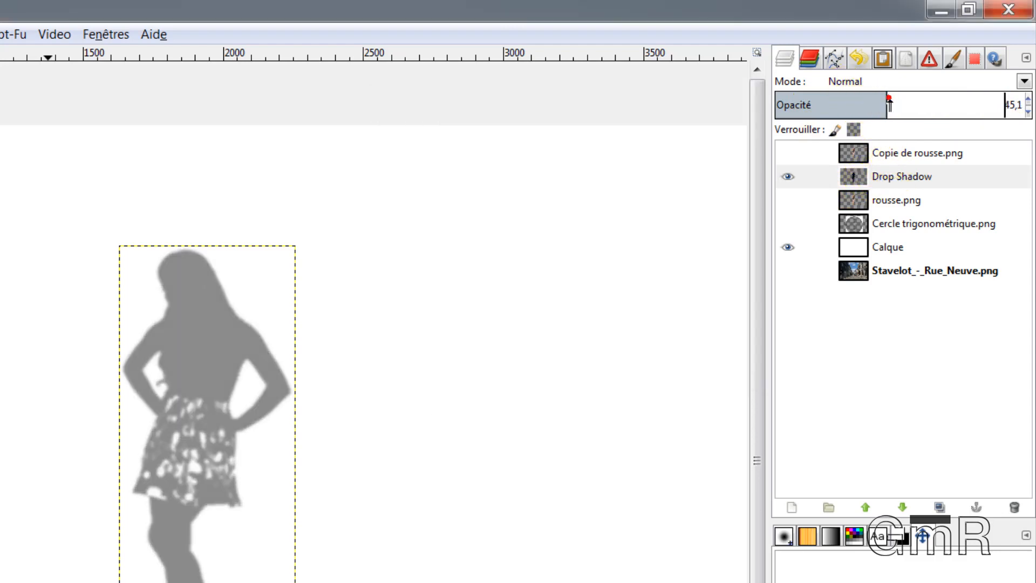
pyautogui.moveTo(893, 104); pyautogui.dragTo(870, 109)
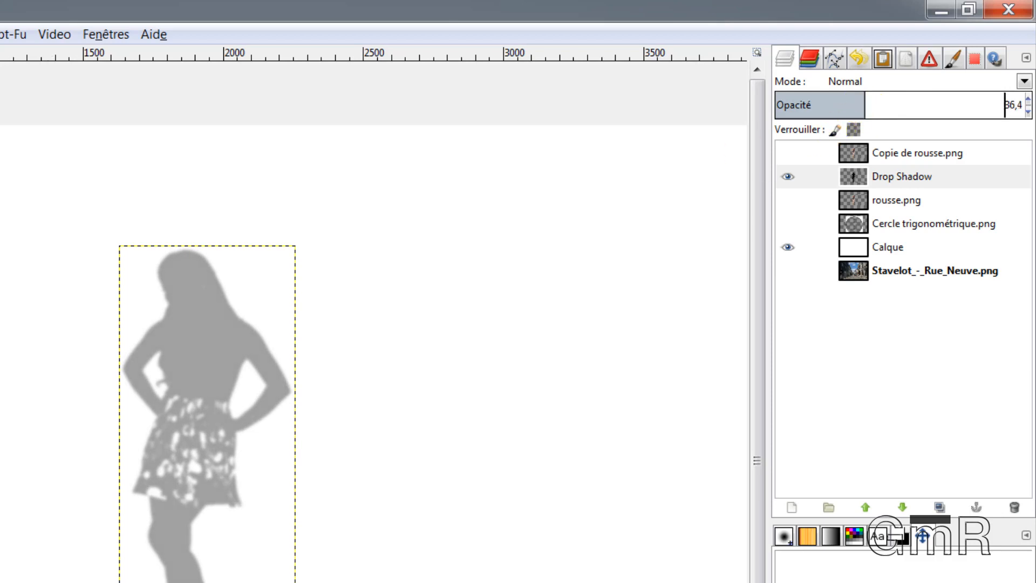
pyautogui.click(788, 153)
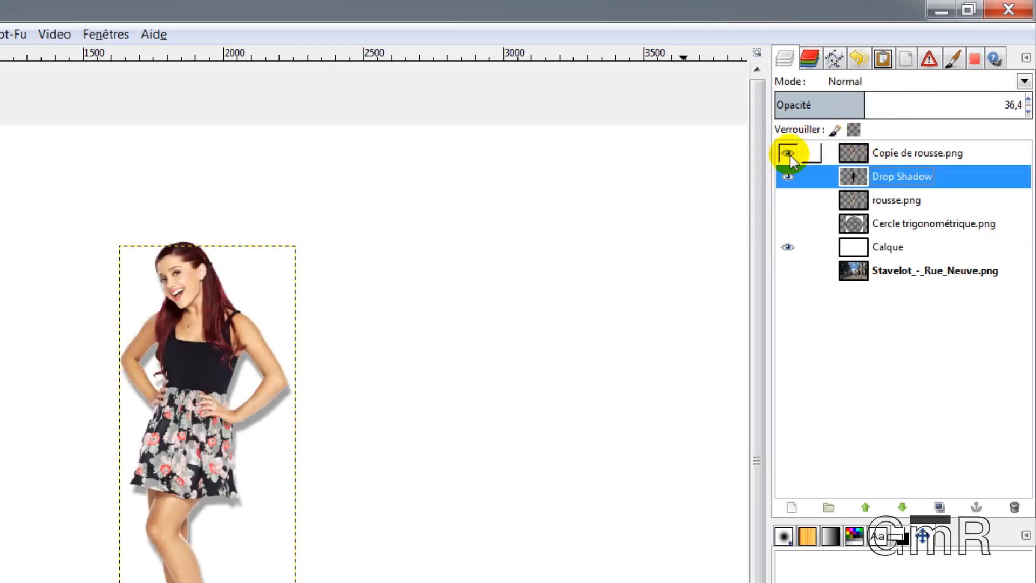
pyautogui.click(871, 104)
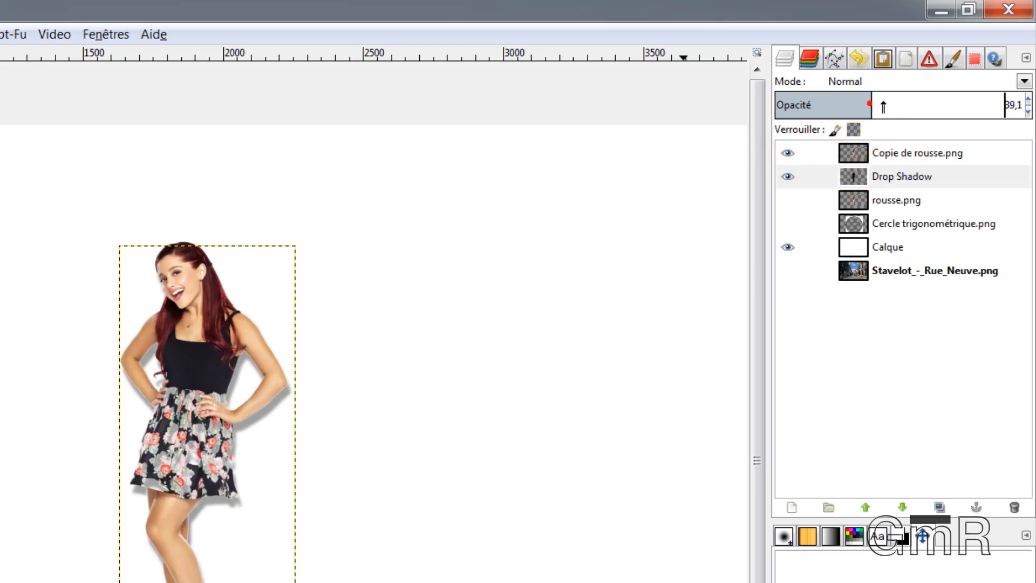
pyautogui.moveTo(883, 106); pyautogui.dragTo(1006, 120)
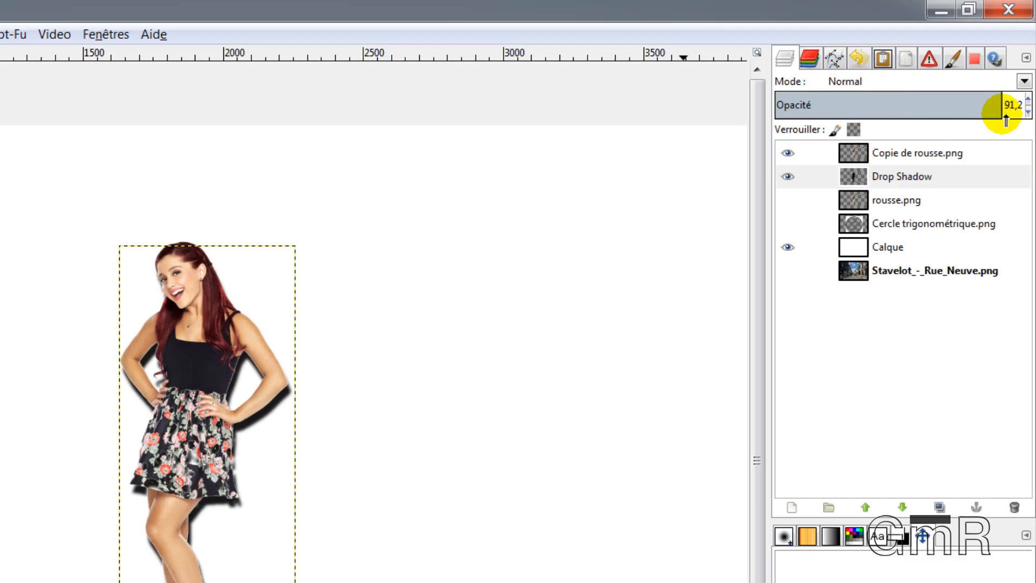
pyautogui.click(790, 153)
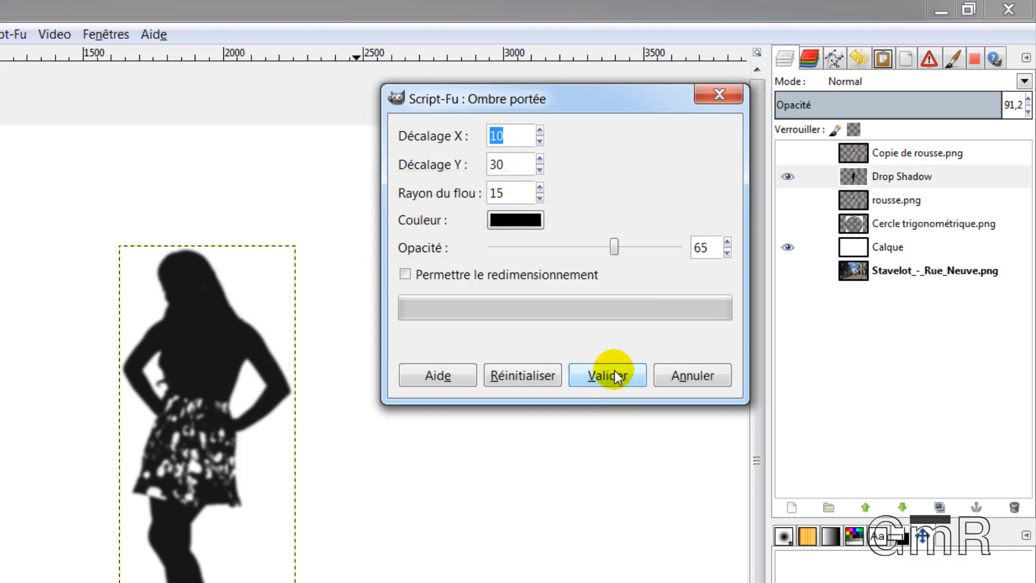
# - Cancel the drop shadow settings and apply Flou gaussien to the Drop Shadow layer with 50 px horizontal and vertical radius, RLE method
pyautogui.click(700, 377)
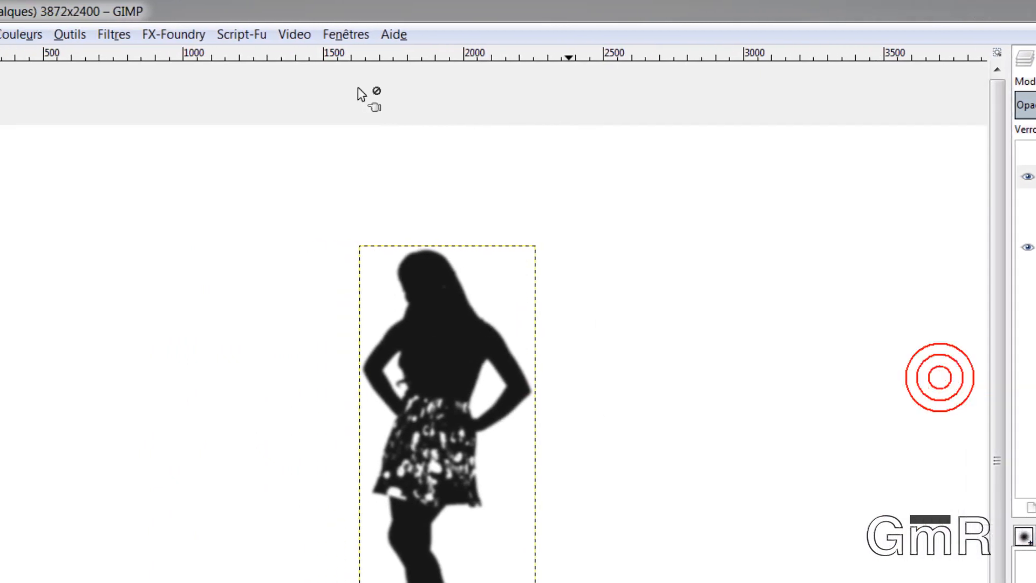
pyautogui.click(114, 34)
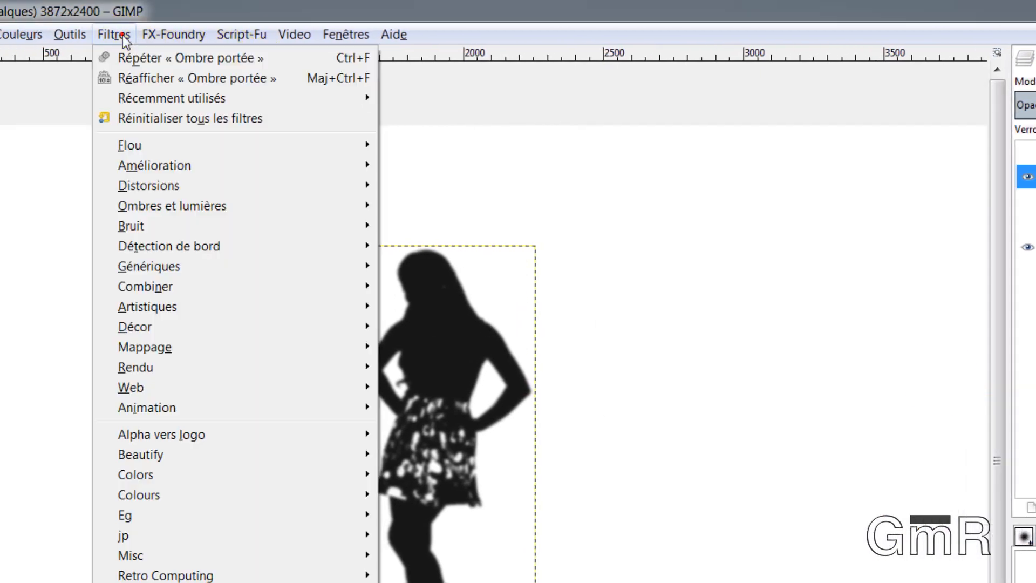
pyautogui.click(147, 153)
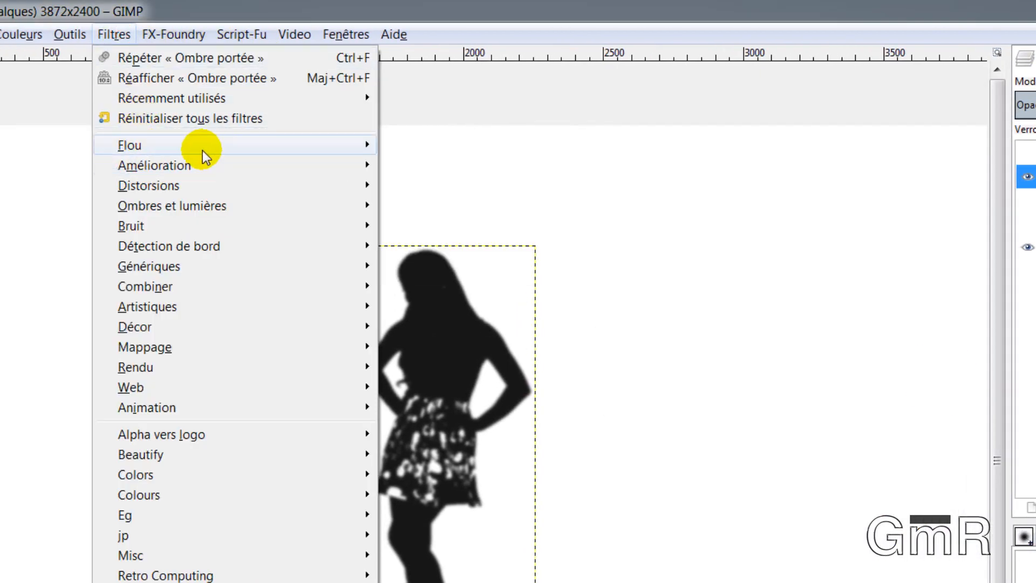
pyautogui.moveTo(199, 151)
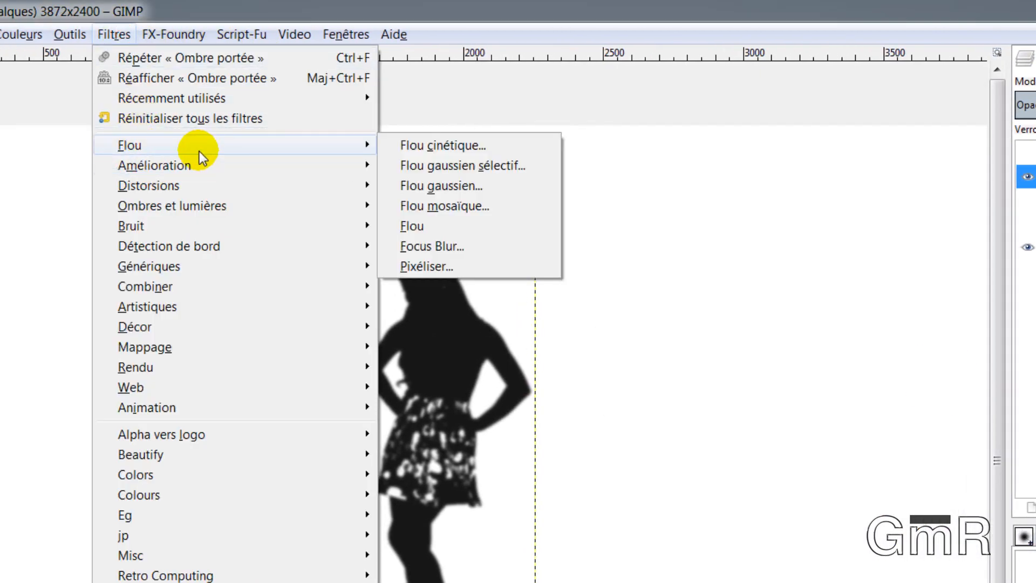
pyautogui.click(456, 189)
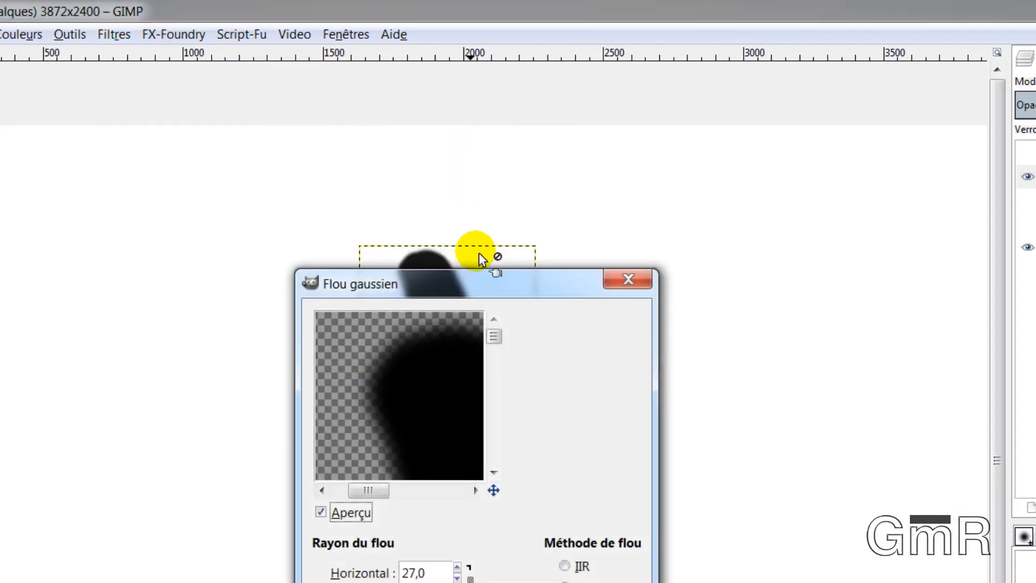
pyautogui.moveTo(485, 283); pyautogui.dragTo(222, 158)
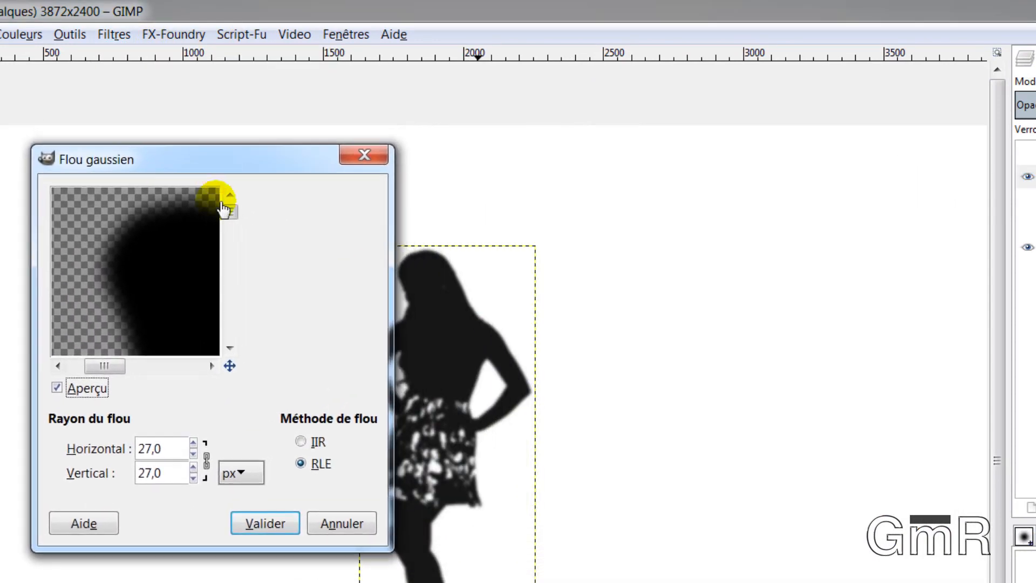
pyautogui.doubleClick(169, 447)
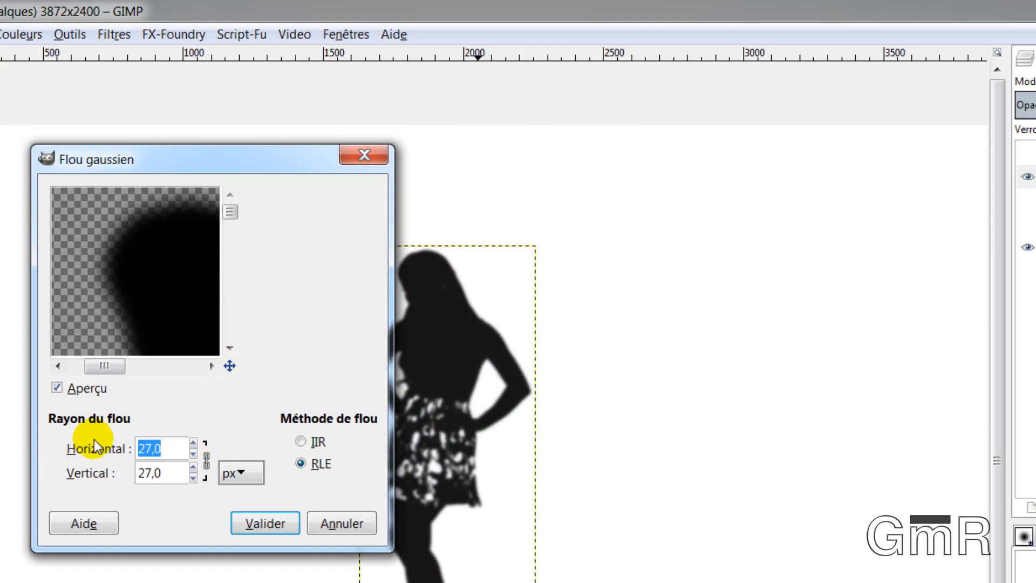
pyautogui.write('50')
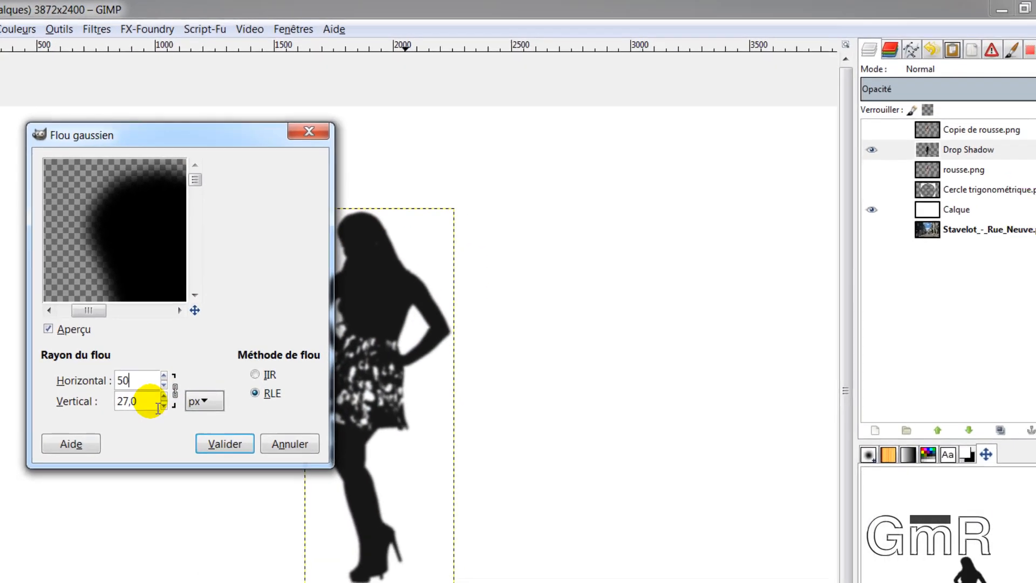
pyautogui.click(158, 407)
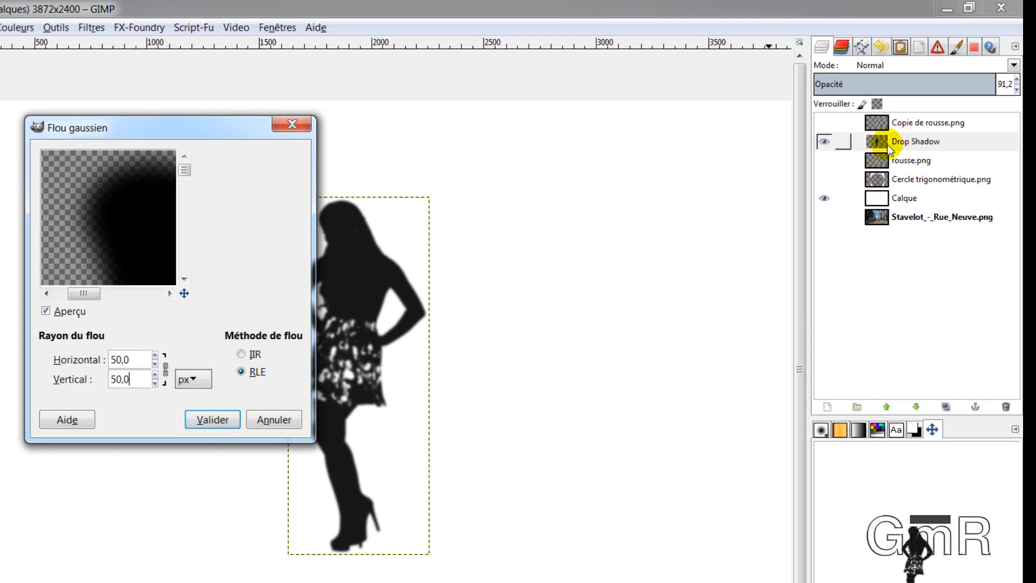
pyautogui.click(213, 419)
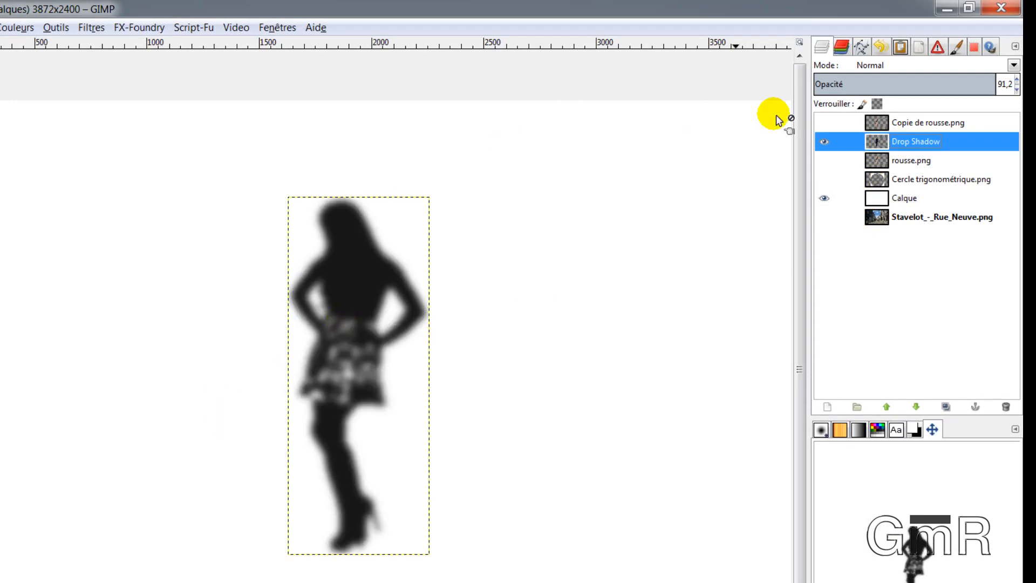
# - Show Copie de rousse.png, lower the Drop Shadow layer's opacity to 61.6, and compare the shadow with the copy hidden and shown
pyautogui.click(826, 124)
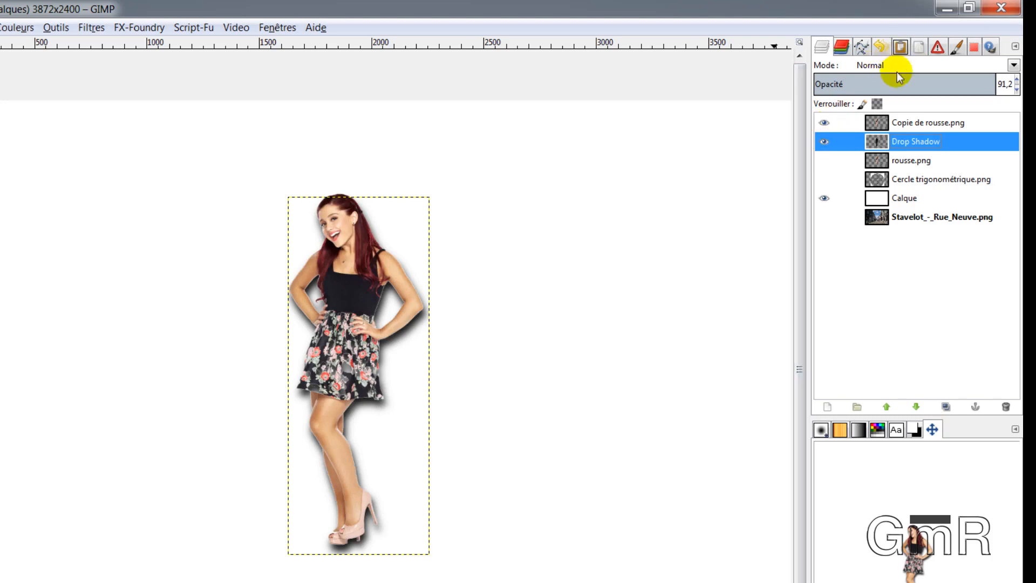
pyautogui.moveTo(895, 85); pyautogui.dragTo(940, 81)
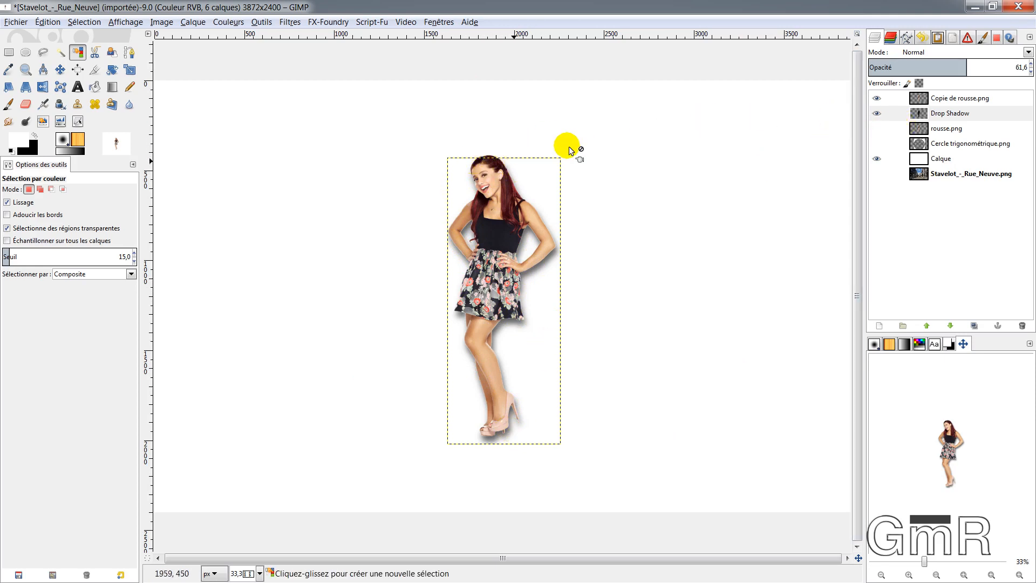
pyautogui.click(877, 98)
pyautogui.click(877, 98)
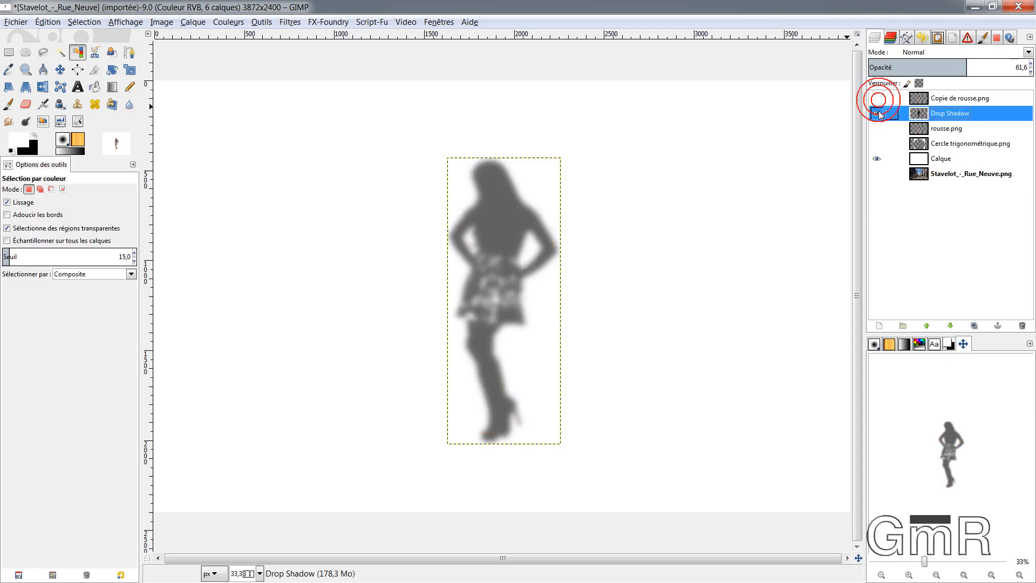
# - Delete the Copie de rousse.png and Drop Shadow layers and make the original rousse.png visible
pyautogui.click(930, 98)
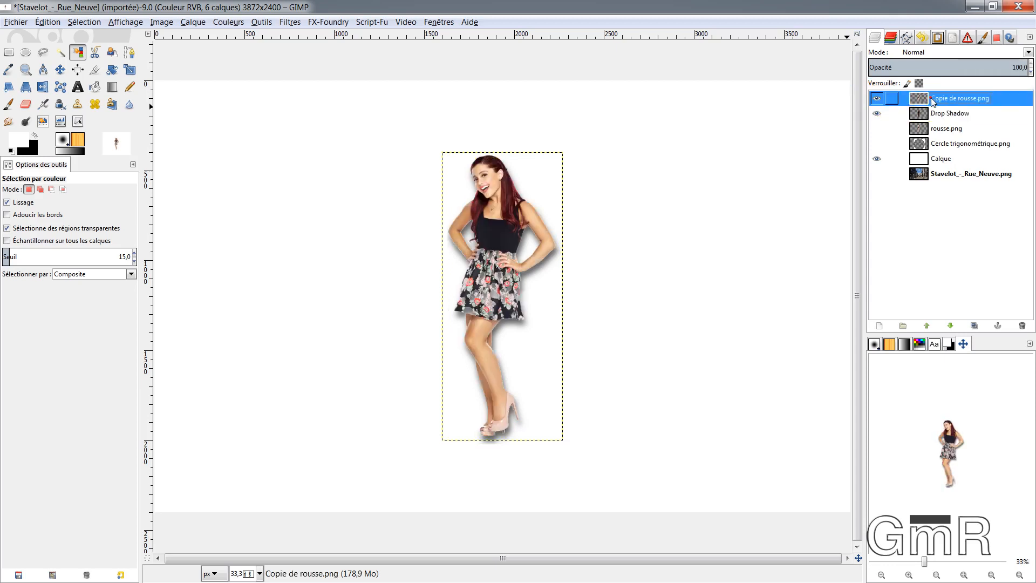
pyautogui.click(1022, 325)
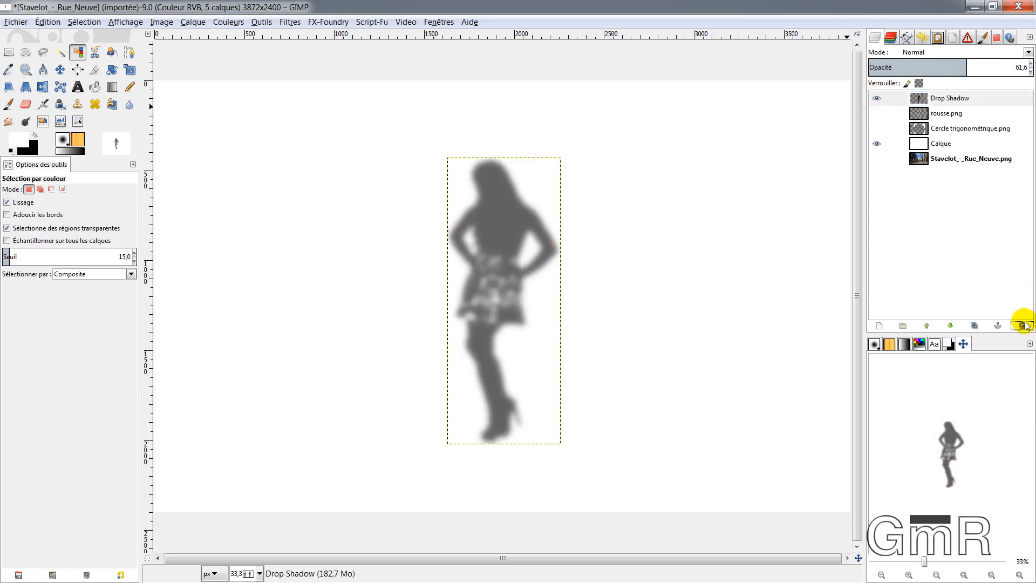
pyautogui.click(1023, 325)
pyautogui.click(875, 98)
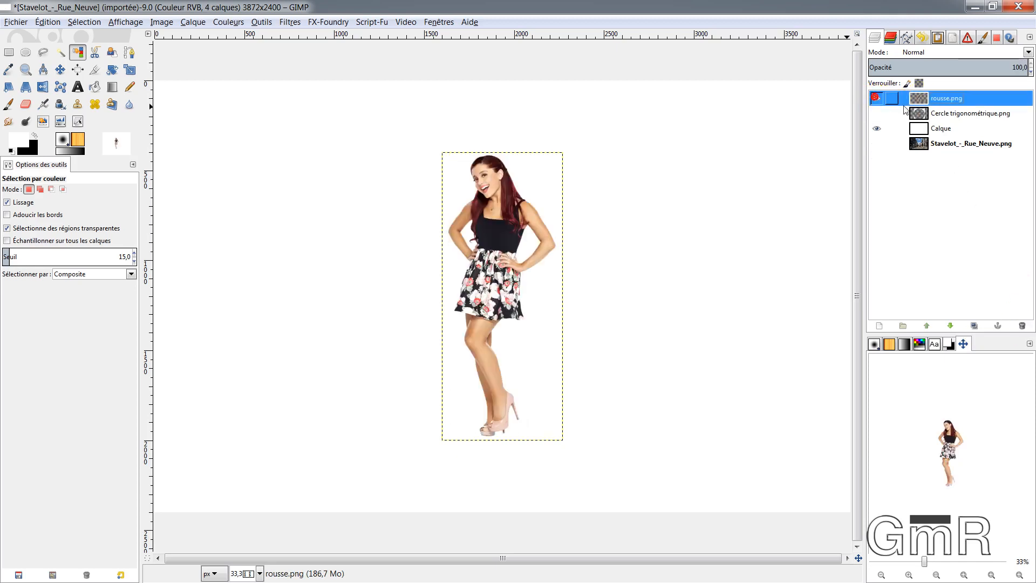
# - Duplicate the rousse.png layer and hide the original beneath the copy
pyautogui.click(923, 98)
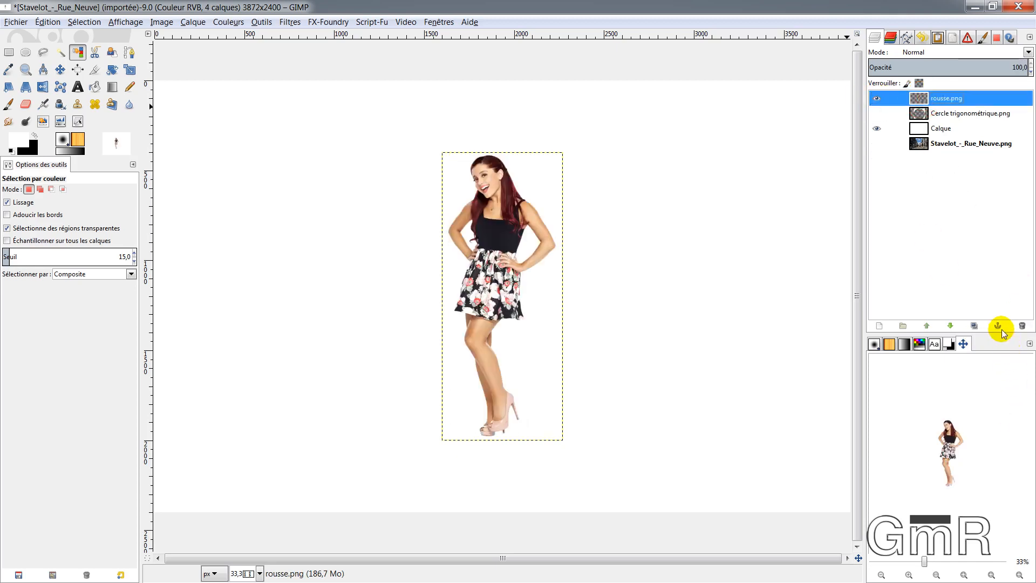
pyautogui.click(975, 326)
pyautogui.click(877, 113)
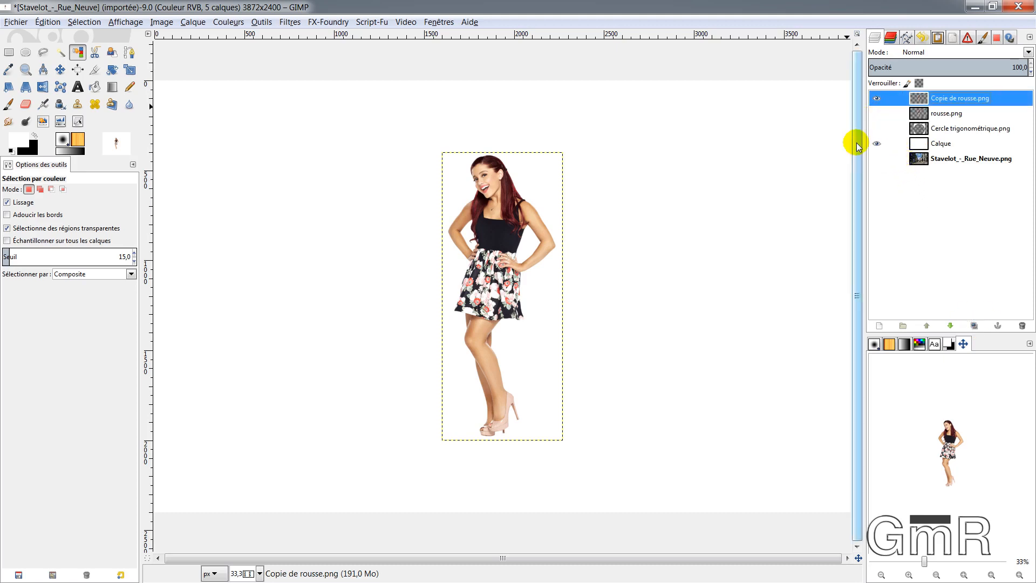
# - Show the Cercle trigonométrique.png layer and move it down until its origin lies level with the woman's feet
pyautogui.click(924, 130)
pyautogui.click(879, 129)
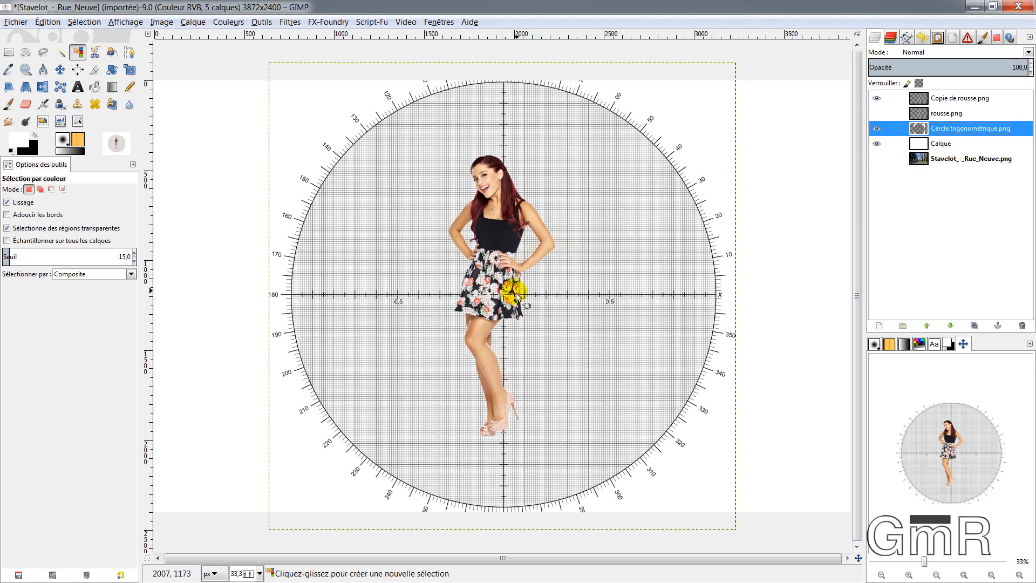
pyautogui.click(60, 69)
pyautogui.moveTo(513, 316); pyautogui.dragTo(508, 431)
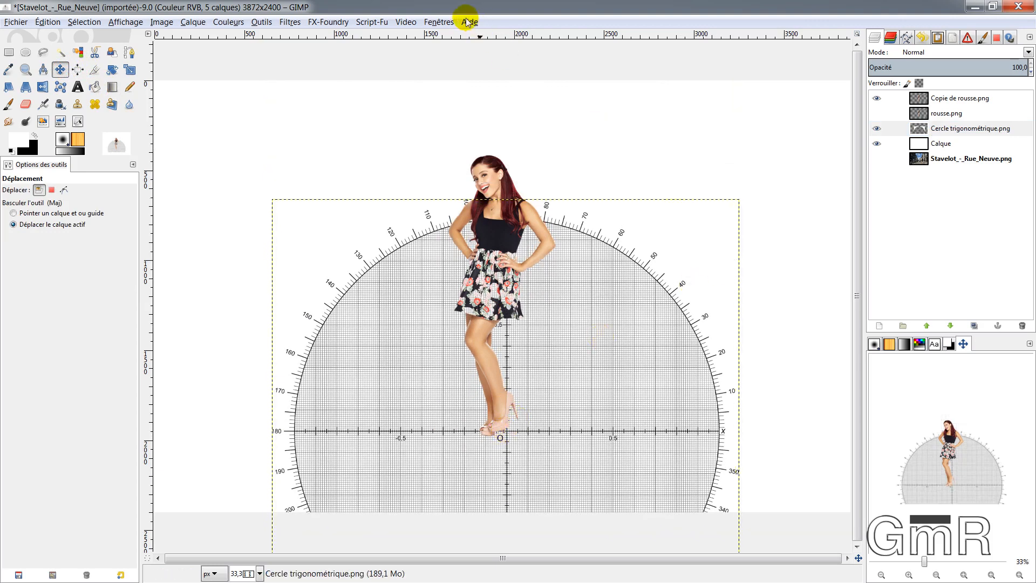
# - View the woman and circle over the Stavelot_-_Rue_Neuve.png photo instead of Calque, and restore the white Calque background
pyautogui.click(300, 23)
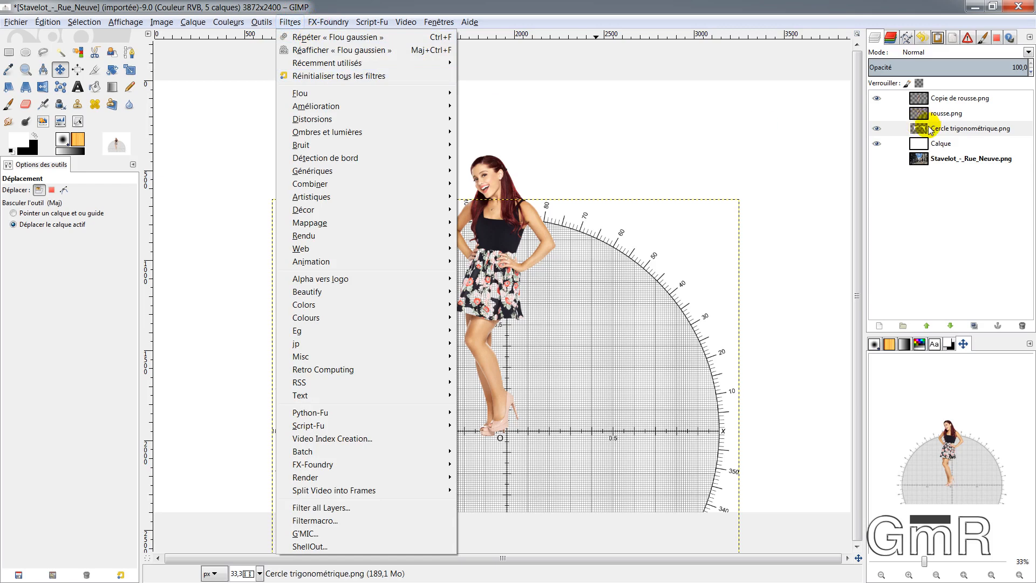
pyautogui.click(875, 147)
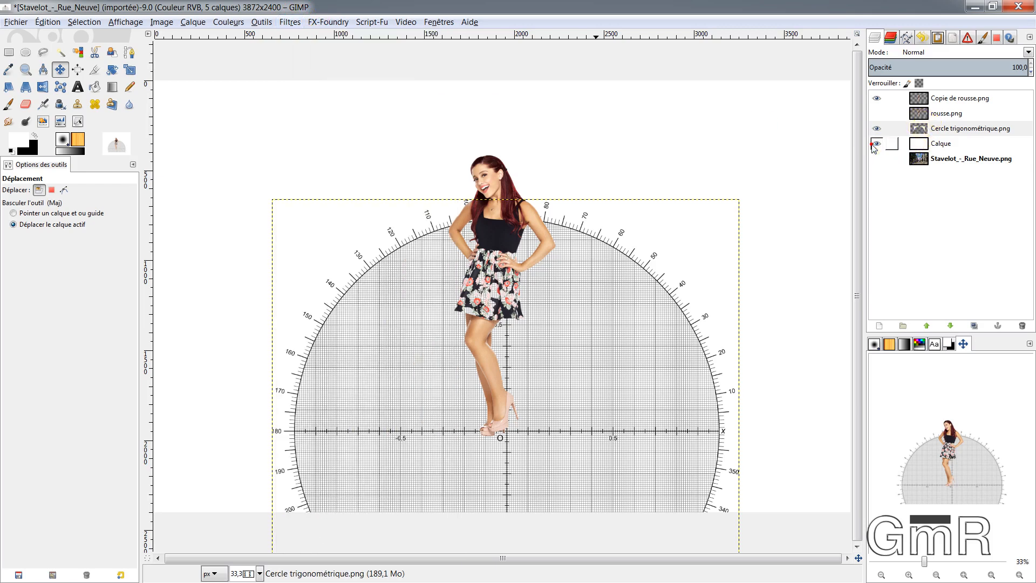
pyautogui.click(876, 144)
pyautogui.click(876, 159)
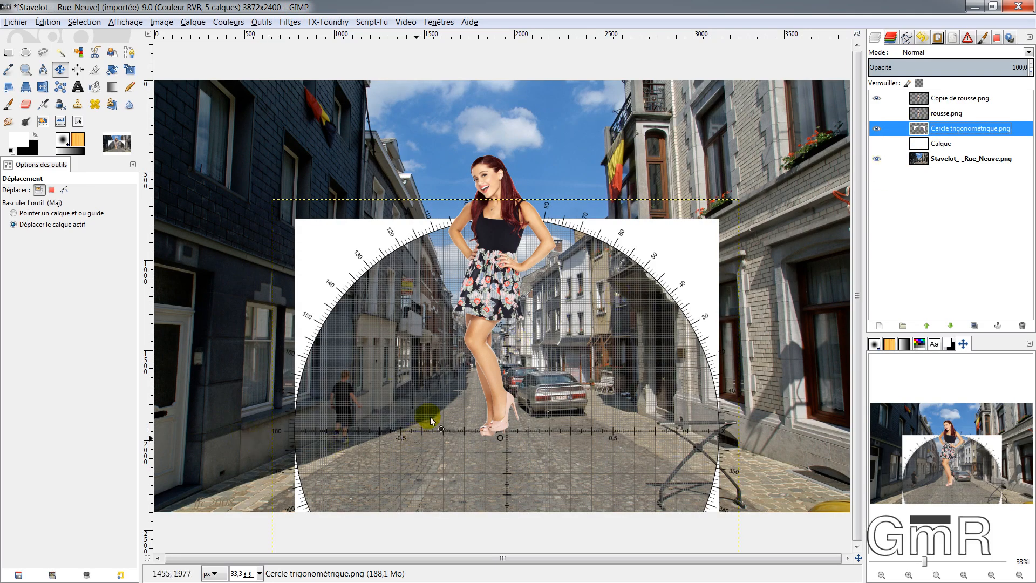
pyautogui.click(876, 158)
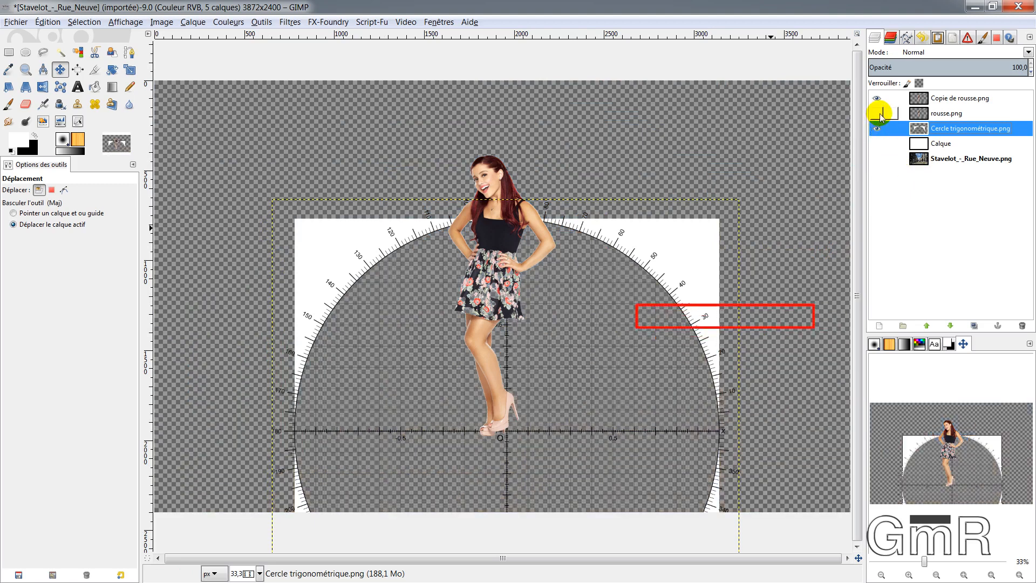
pyautogui.click(877, 143)
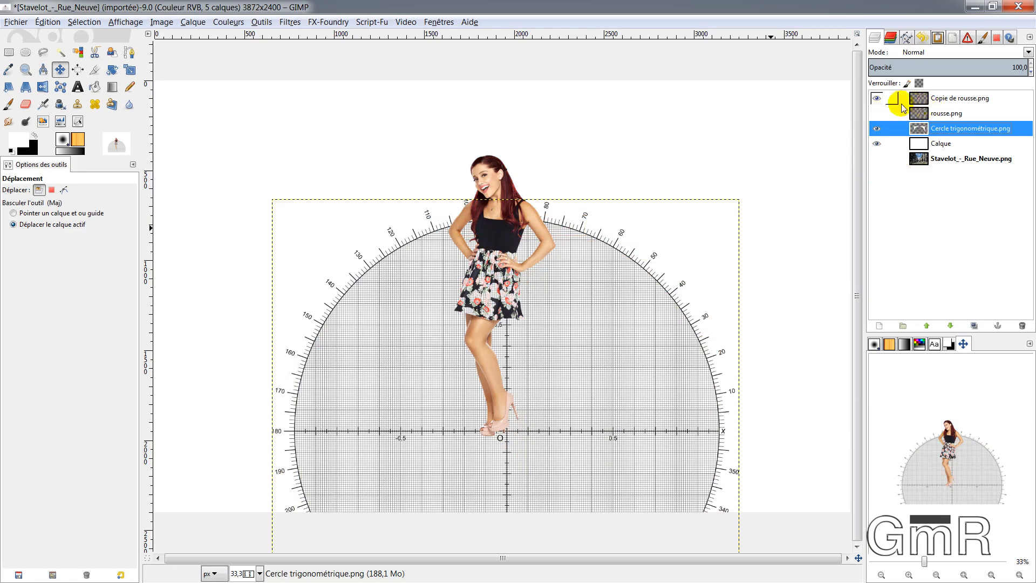
# - Open the Ombre en perspective filter, set its angle to 50, and place the dialog clear of the woman
pyautogui.click(297, 23)
pyautogui.moveTo(319, 119)
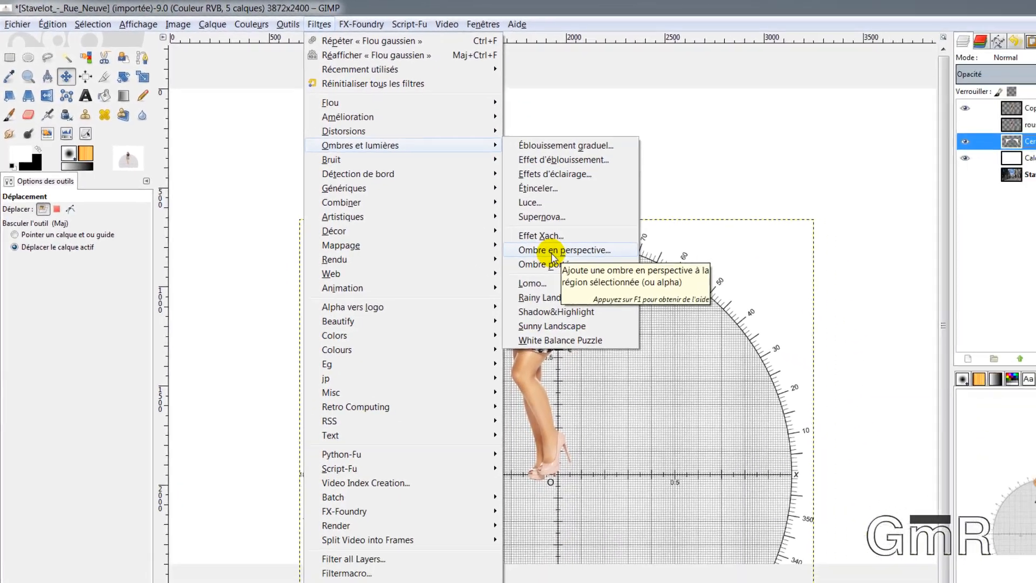
pyautogui.click(659, 301)
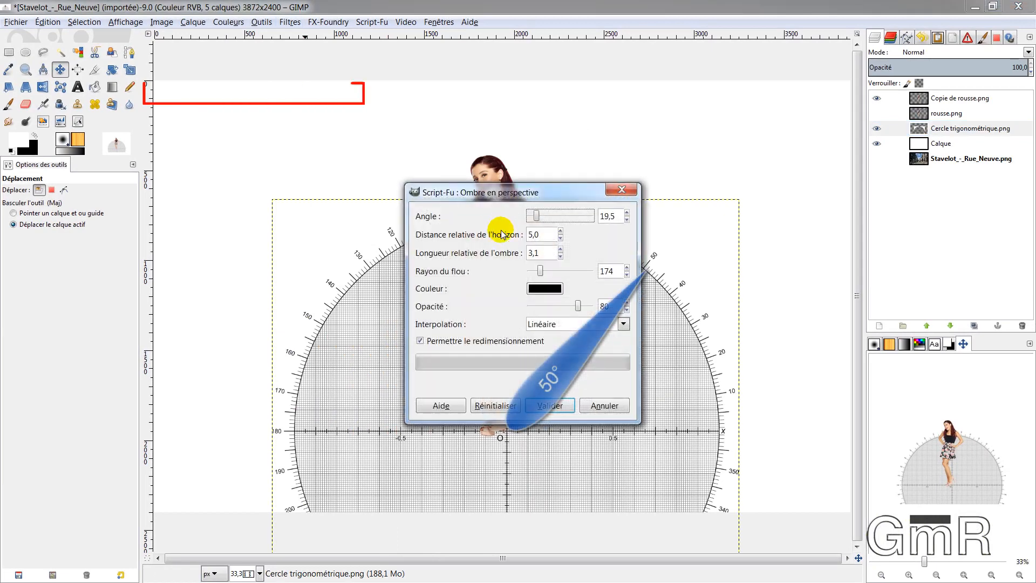
pyautogui.moveTo(523, 201); pyautogui.dragTo(749, 61)
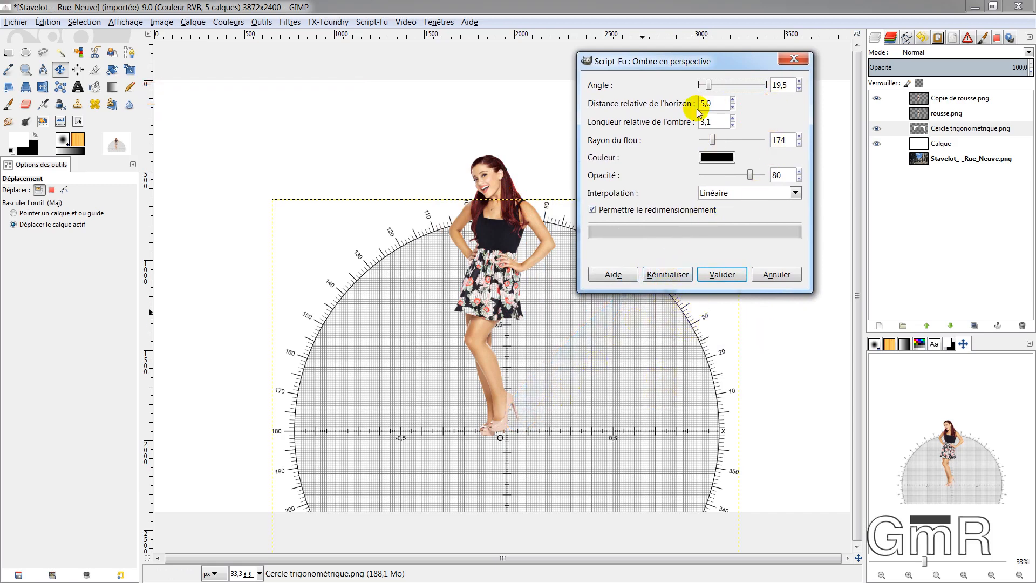
pyautogui.moveTo(694, 62); pyautogui.dragTo(199, 70)
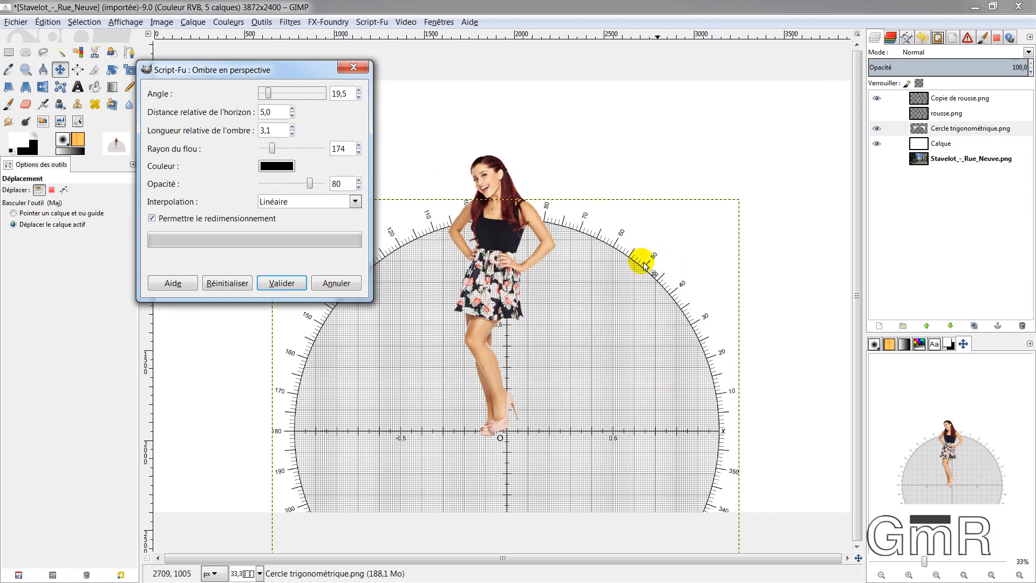
pyautogui.doubleClick(351, 96)
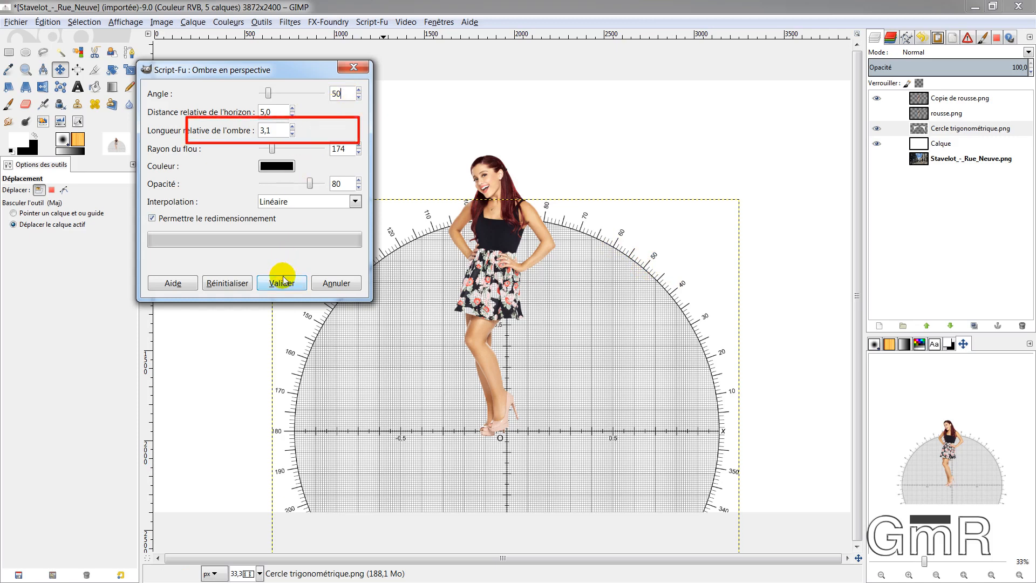
pyautogui.moveTo(270, 69); pyautogui.dragTo(316, 70)
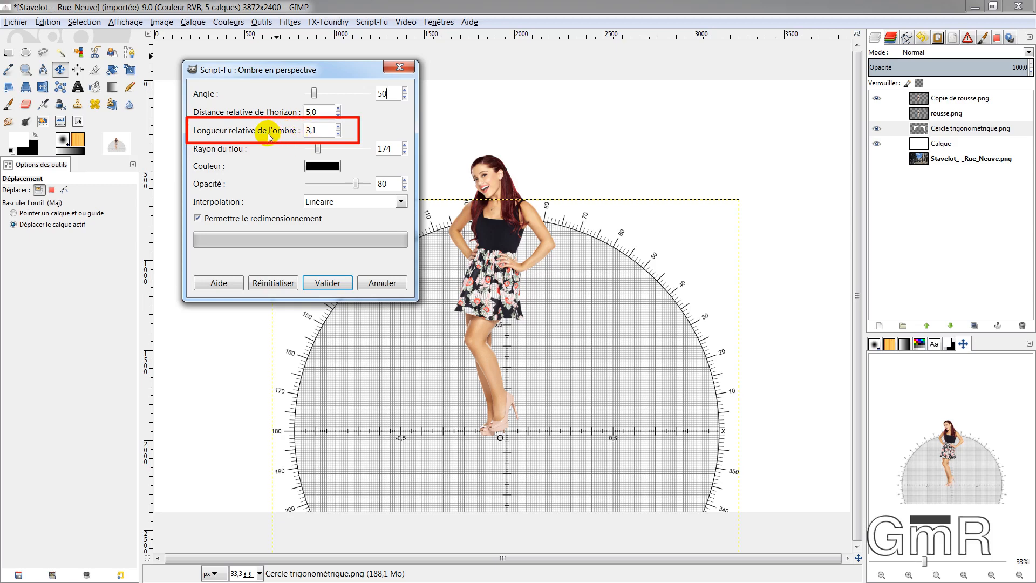
# - Set the perspective shadow's relative length to 5,0 and choose Linéaire interpolation
pyautogui.click(305, 131)
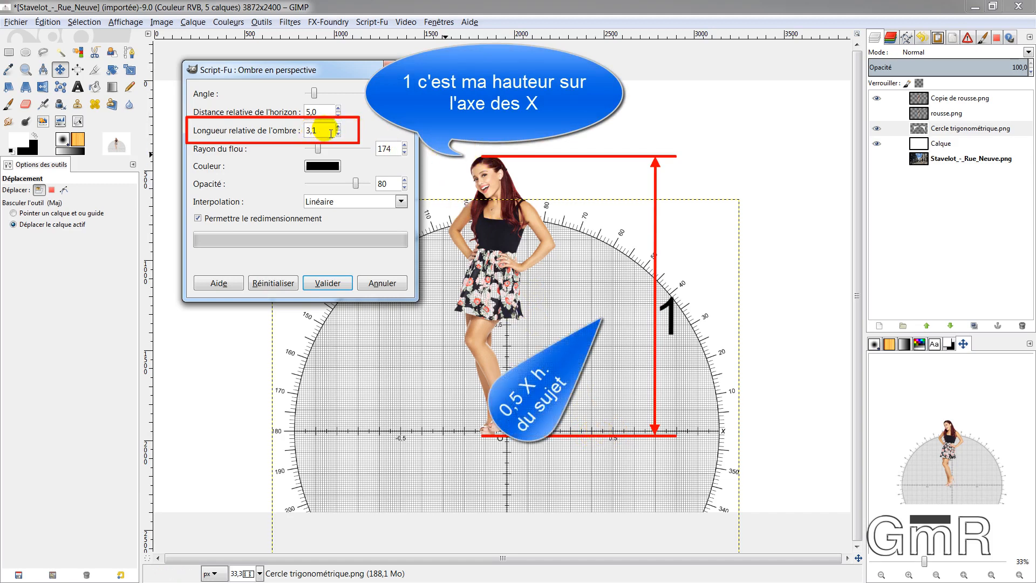
pyautogui.moveTo(322, 131); pyautogui.dragTo(301, 132)
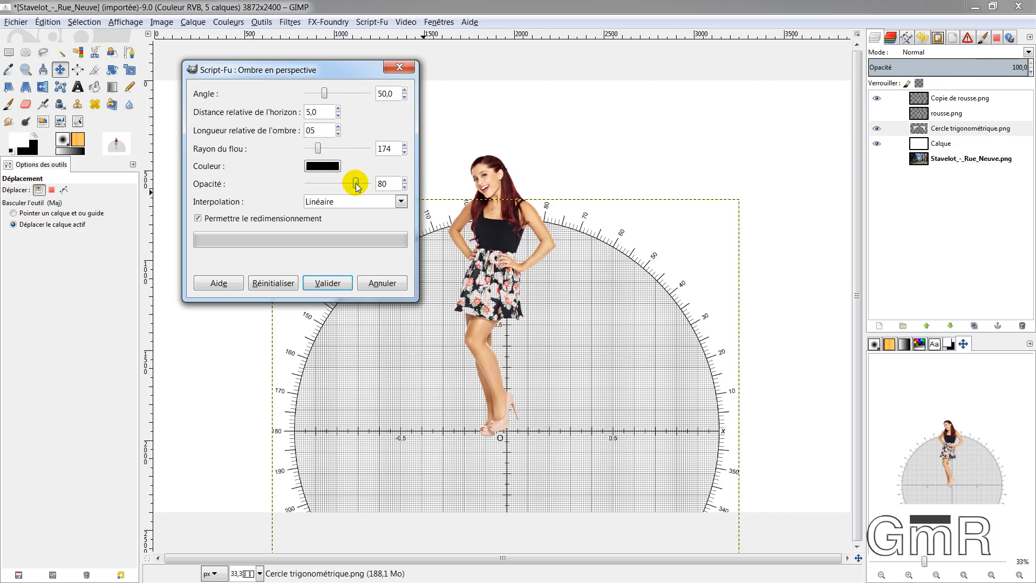
pyautogui.click(401, 202)
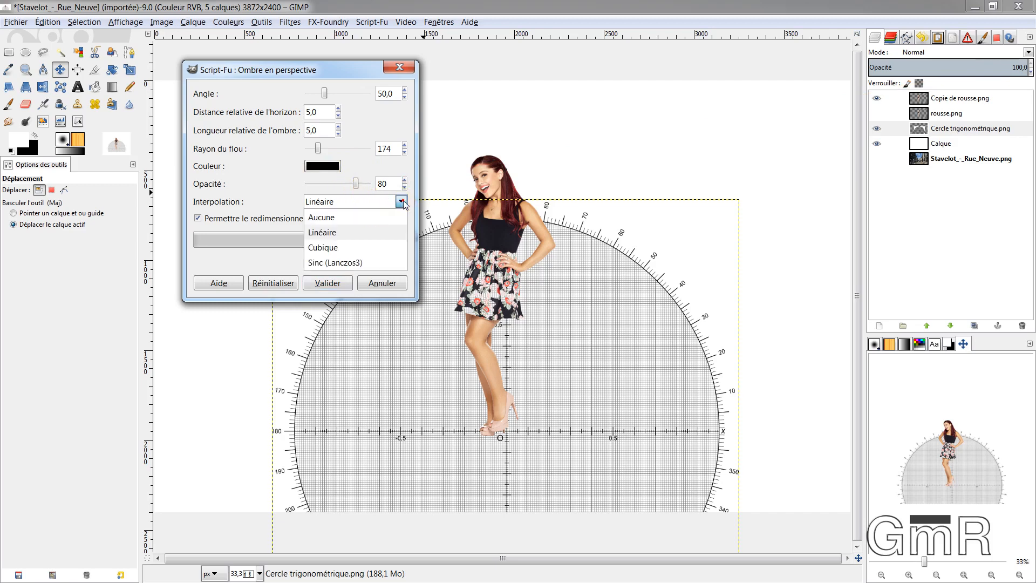
pyautogui.click(331, 232)
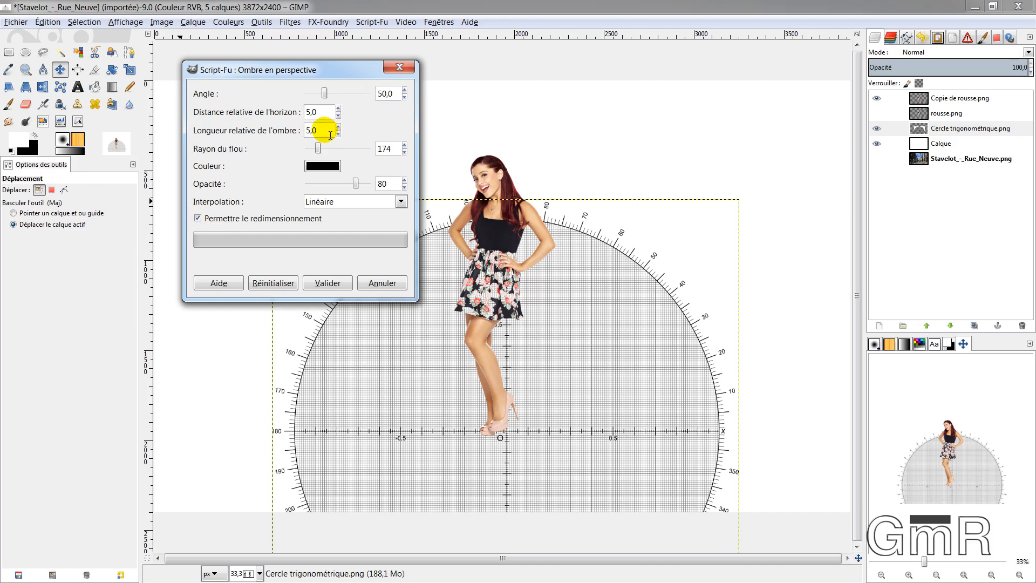
# - Set the perspective shadow's relative length to 0,5, apply it to the trigonometric circle layer, and undo that shadow
pyautogui.moveTo(330, 137); pyautogui.dragTo(280, 129)
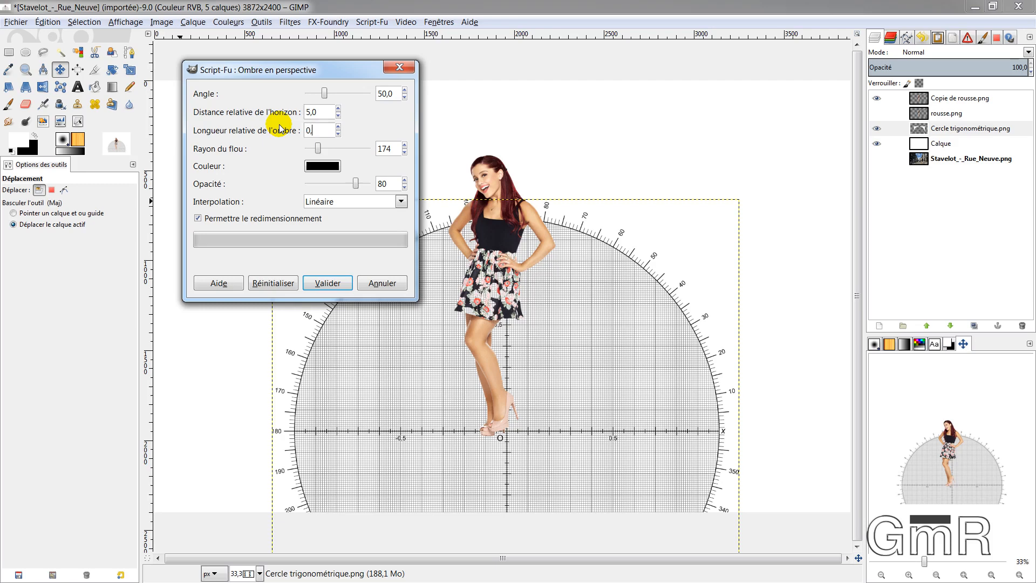
pyautogui.press('Return')
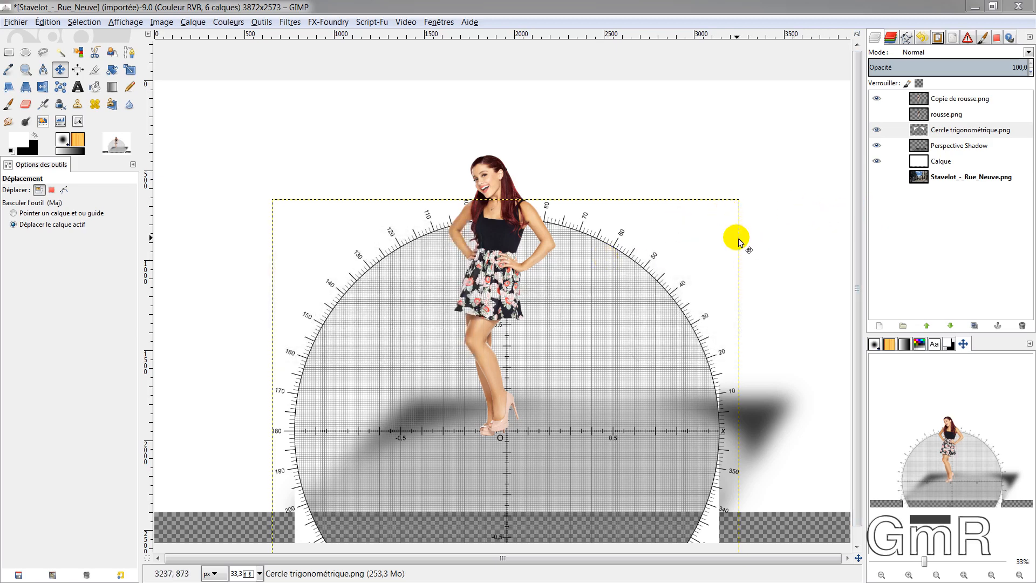
pyautogui.click(918, 130)
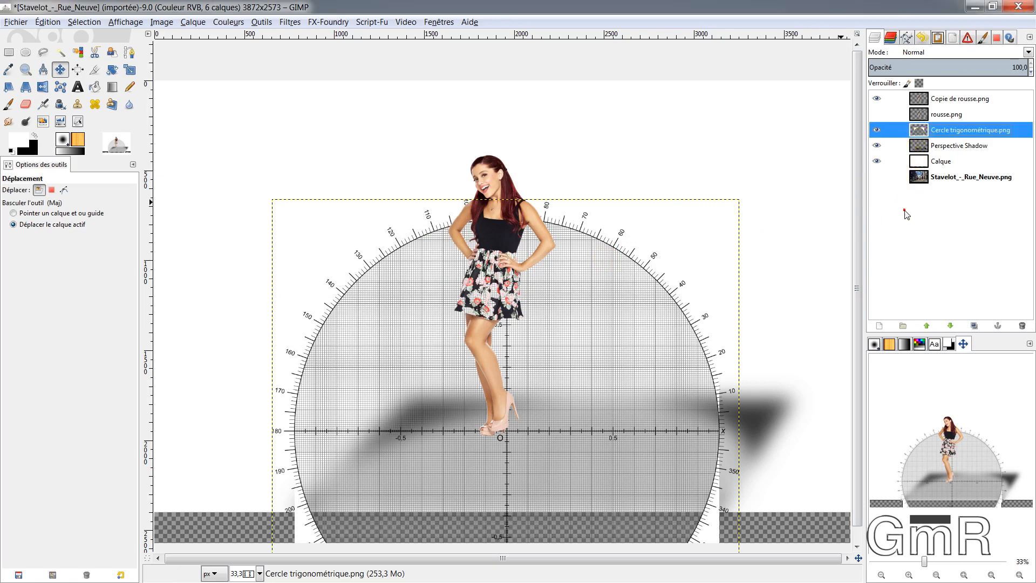
pyautogui.hotkey('ctrl', 'z')
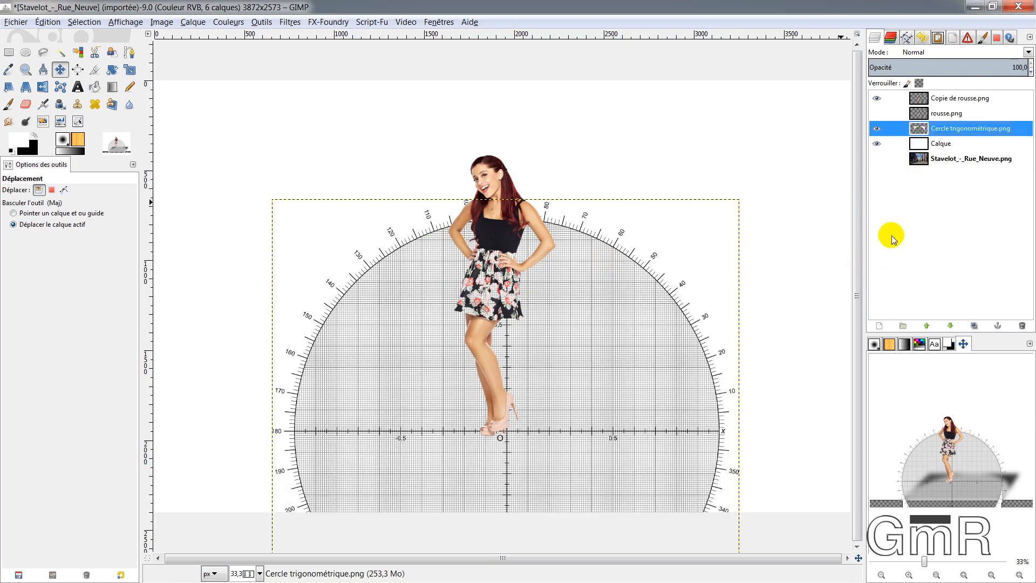
# - Reopen Ombre en perspective on the Copie de rousse.png layer with its dialog clear of the woman, and disable Permettre le redimensionnement
pyautogui.click(918, 100)
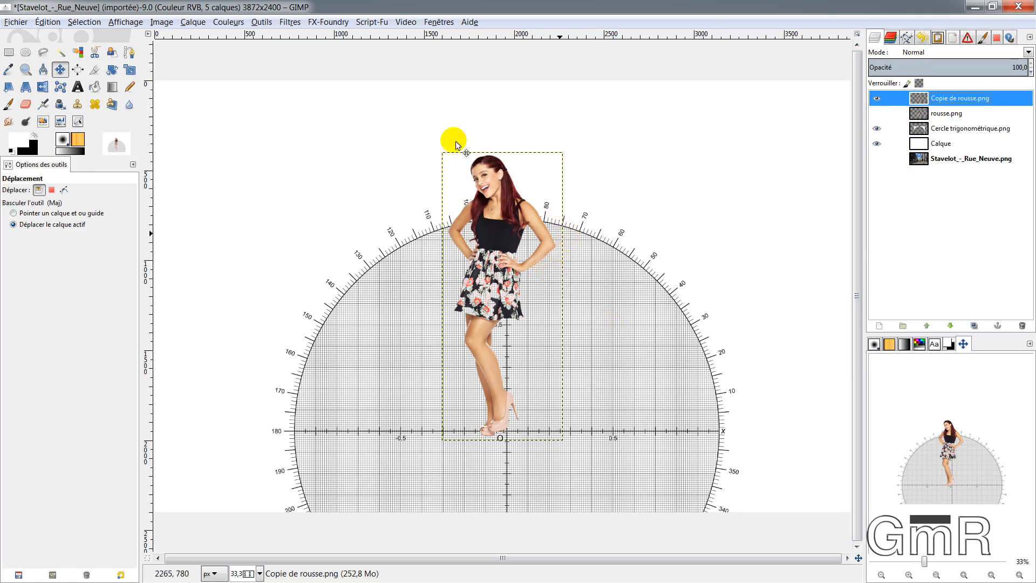
pyautogui.click(289, 22)
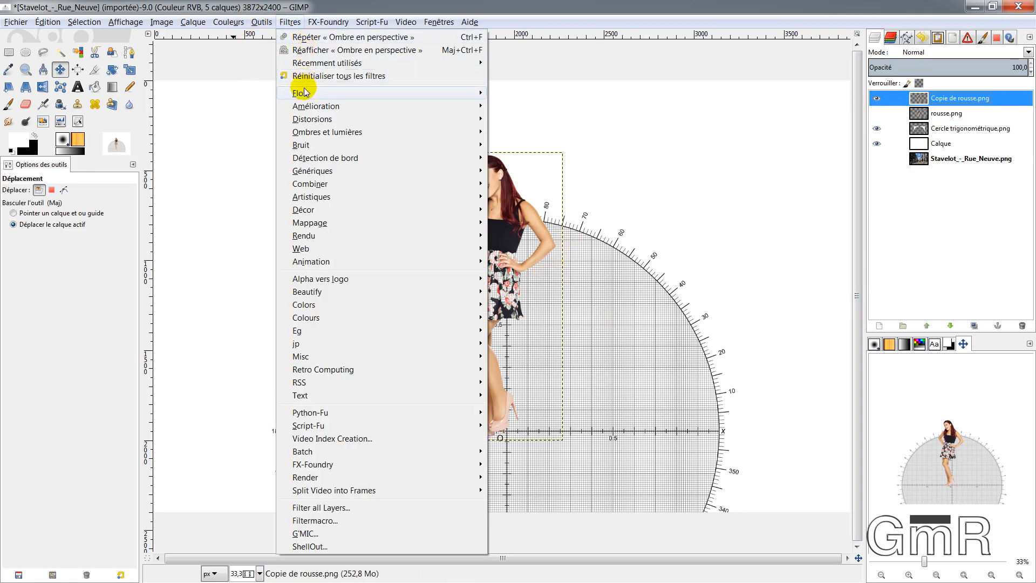
pyautogui.click(316, 53)
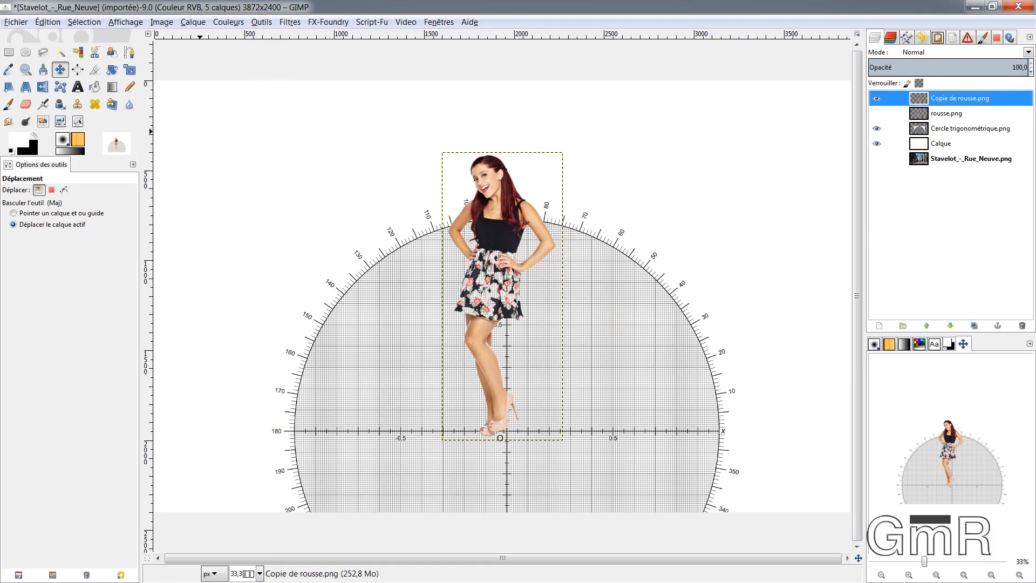
pyautogui.moveTo(513, 192); pyautogui.dragTo(282, 144)
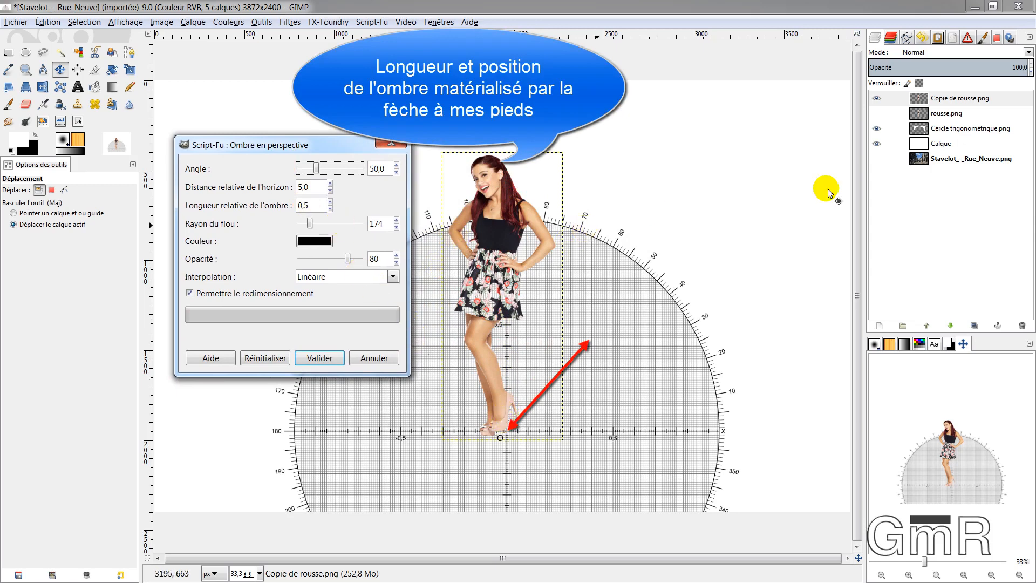
pyautogui.click(919, 98)
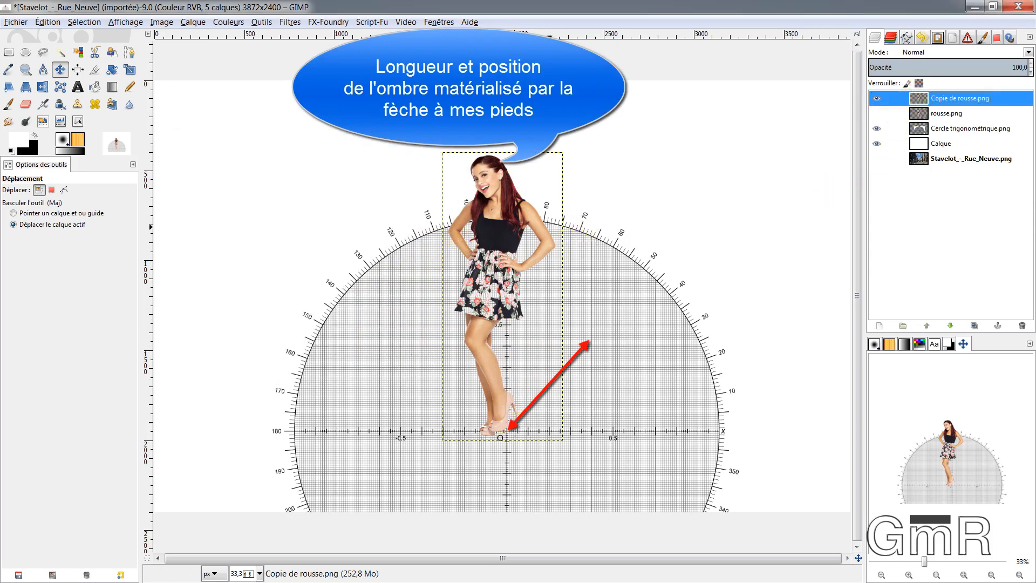
pyautogui.hotkey('alt', 'Tab')
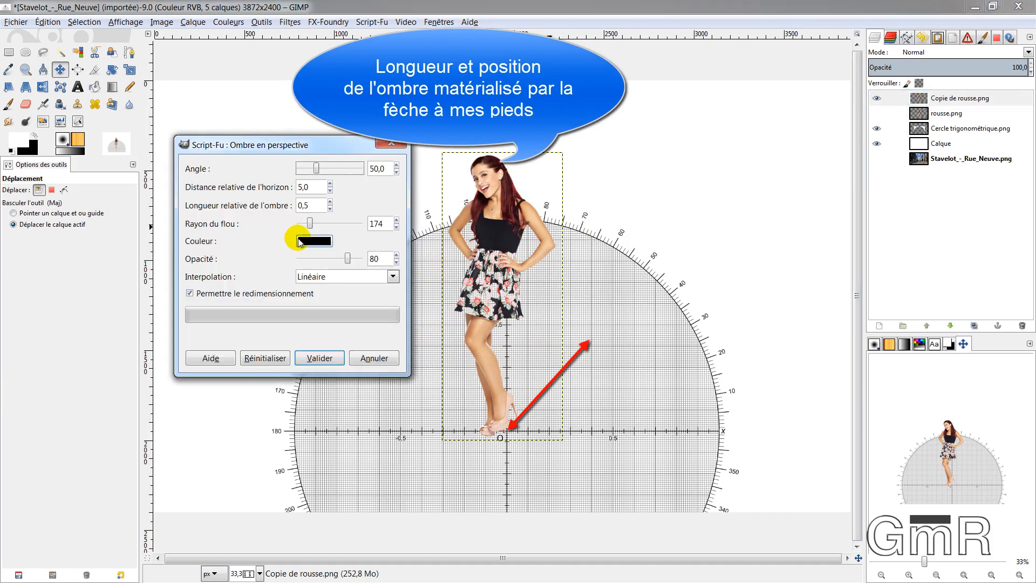
pyautogui.click(189, 294)
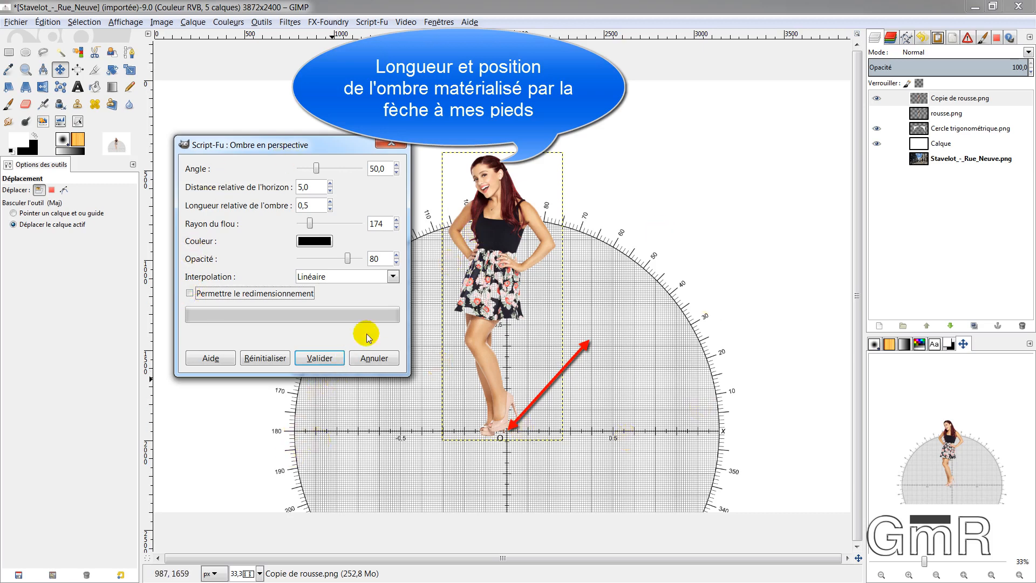
# - Show the Stavelot_-_Rue_Neuve.png photo in place of Calque and add an alpha channel to the photo layer
pyautogui.click(877, 143)
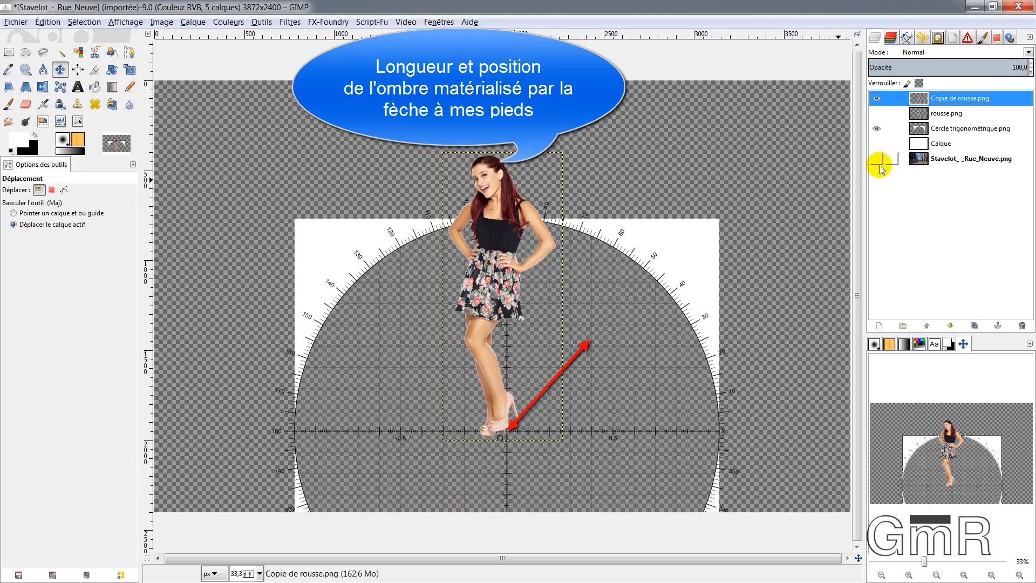
pyautogui.click(876, 158)
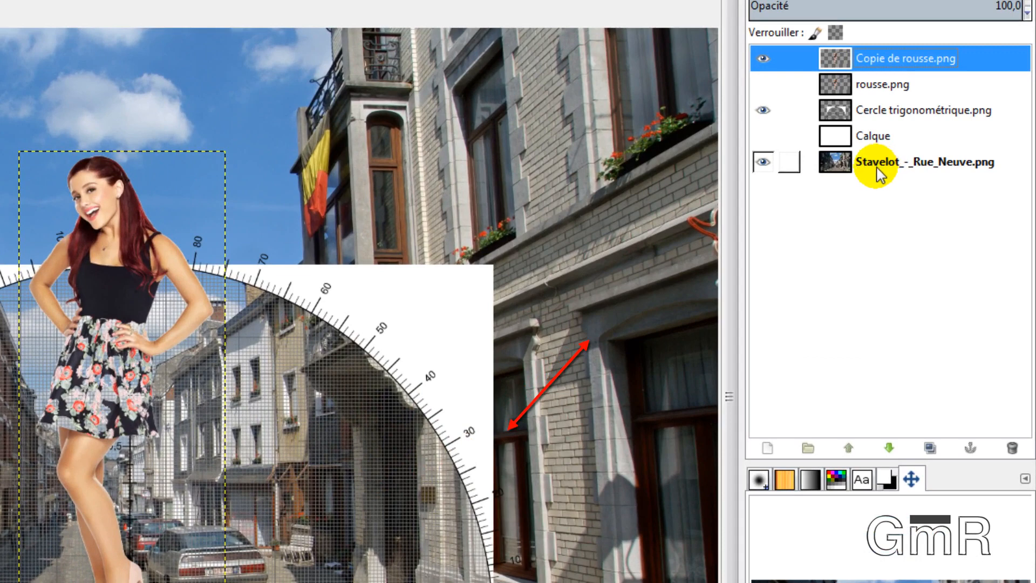
pyautogui.rightClick(843, 167)
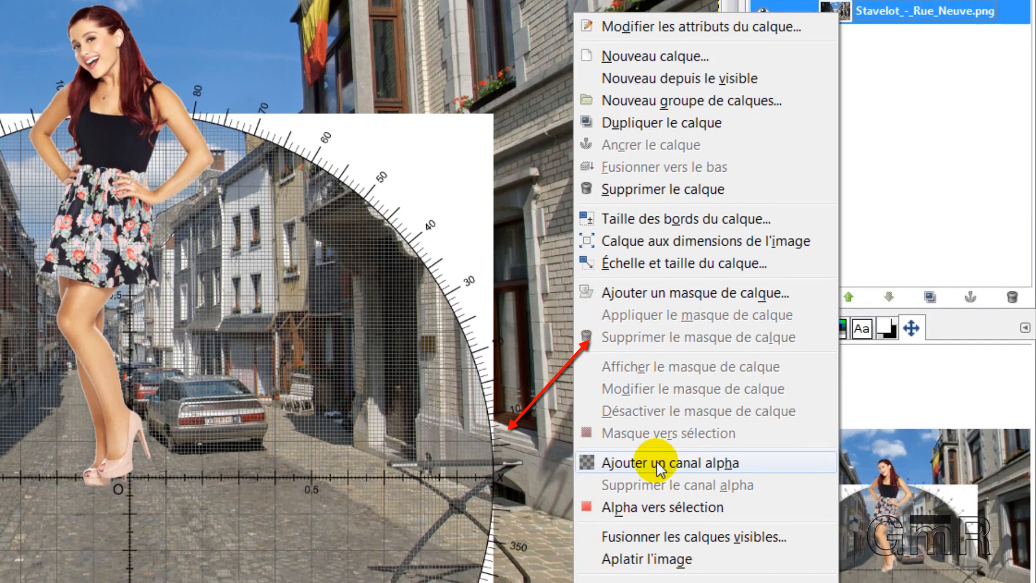
pyautogui.click(657, 468)
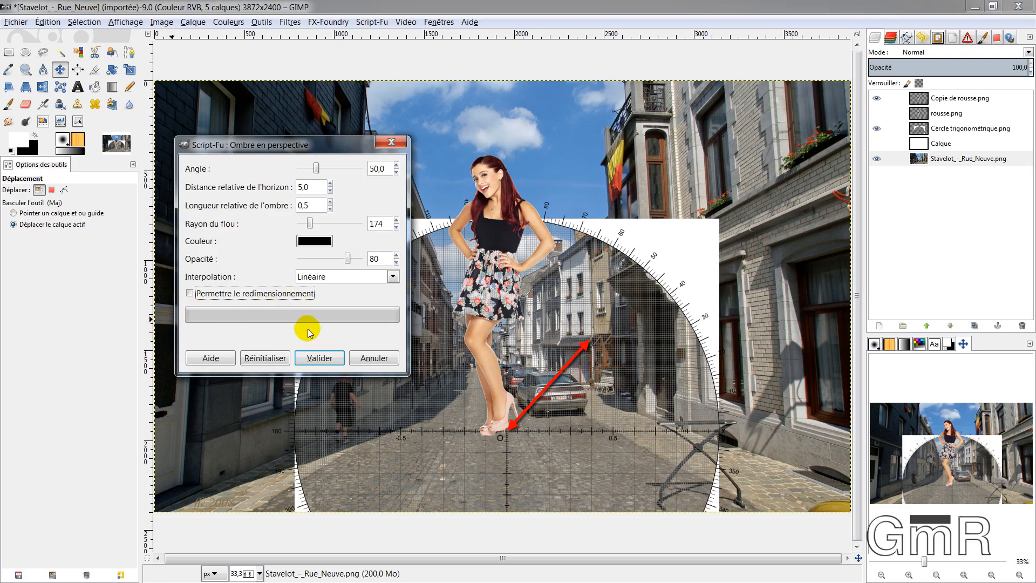
# - Restore the white Calque background in place of the photo and apply the perspective shadow to Copie de rousse.png
pyautogui.click(919, 100)
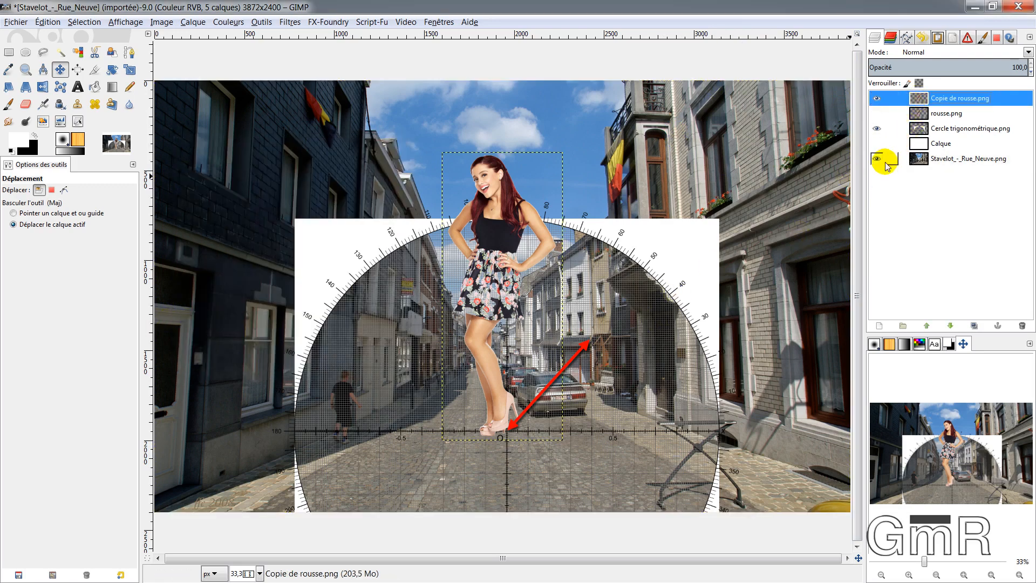
pyautogui.click(878, 143)
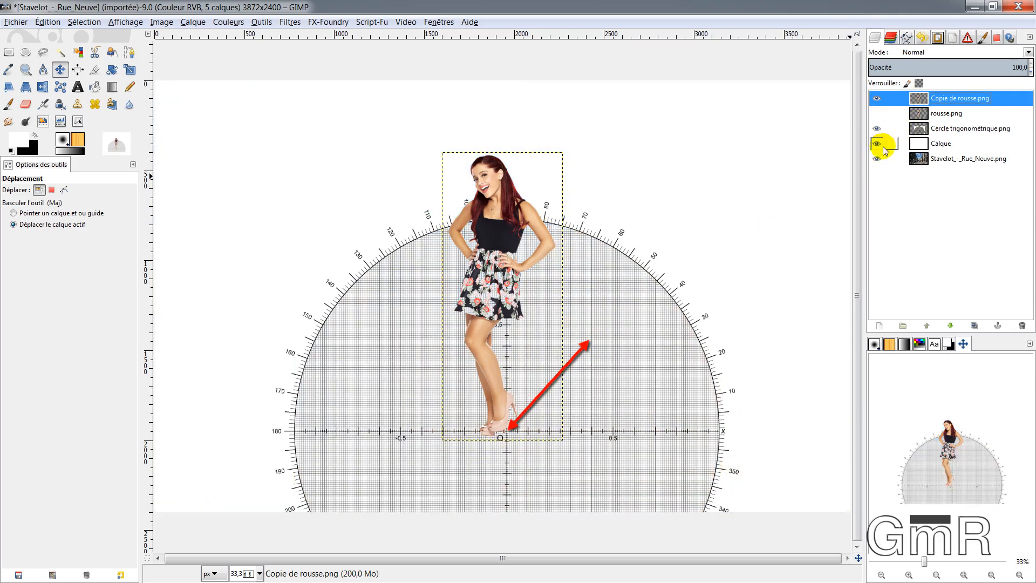
pyautogui.click(877, 158)
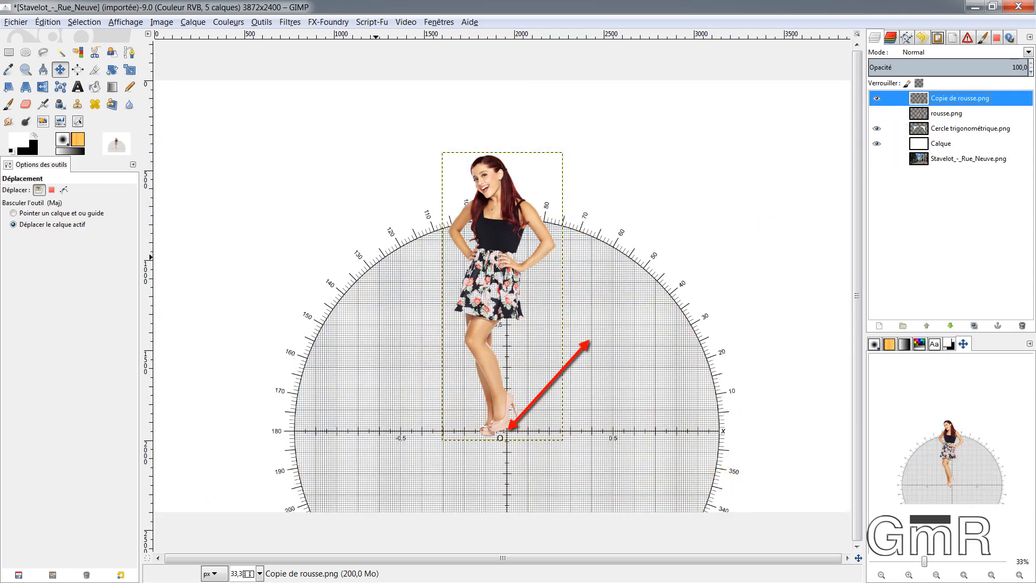
pyautogui.click(316, 357)
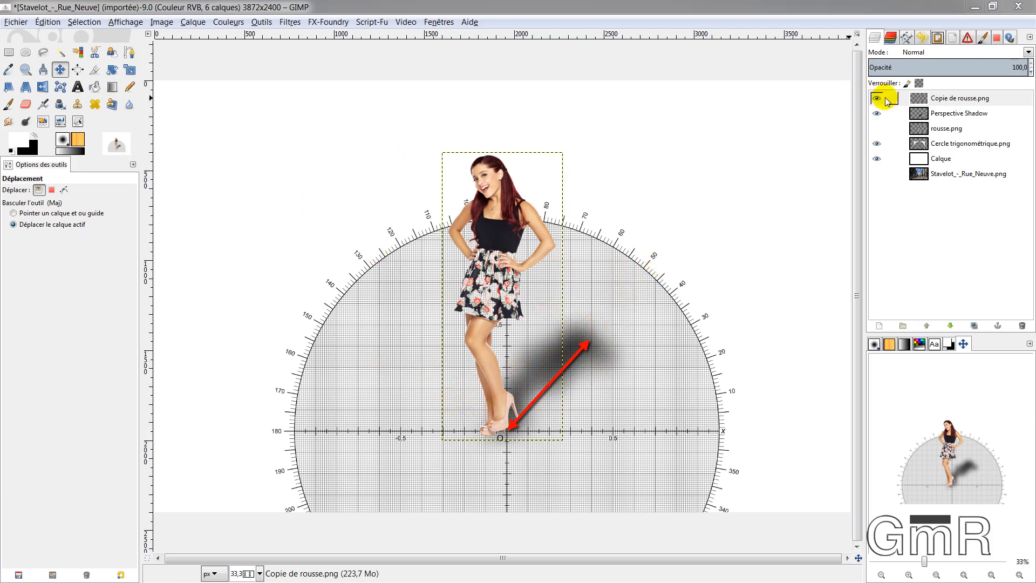
# - Set the Perspective Shadow layer's opacity to 51,2 and hide the trigonometric circle
pyautogui.click(924, 118)
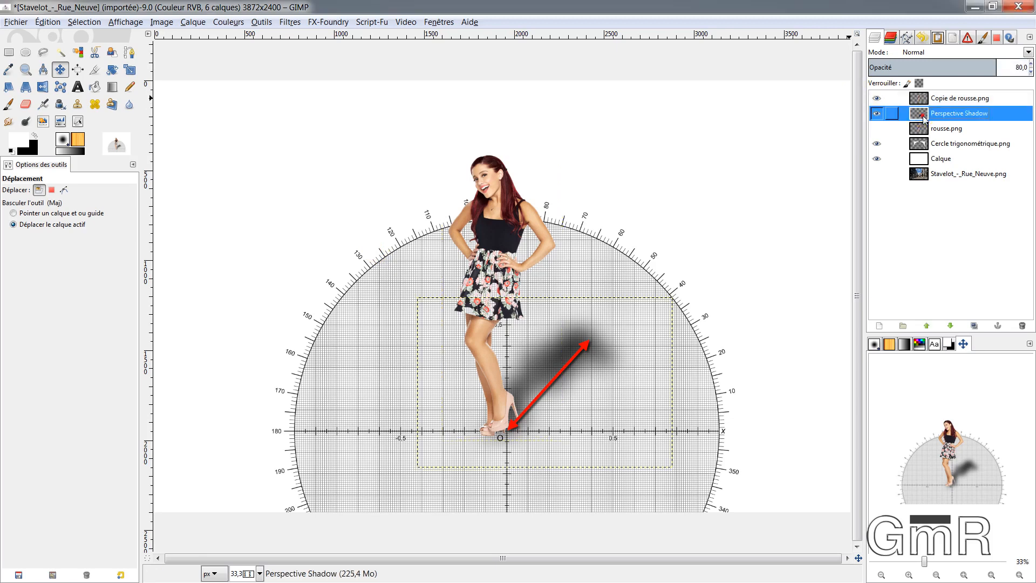
pyautogui.click(958, 67)
pyautogui.moveTo(958, 67); pyautogui.dragTo(951, 67)
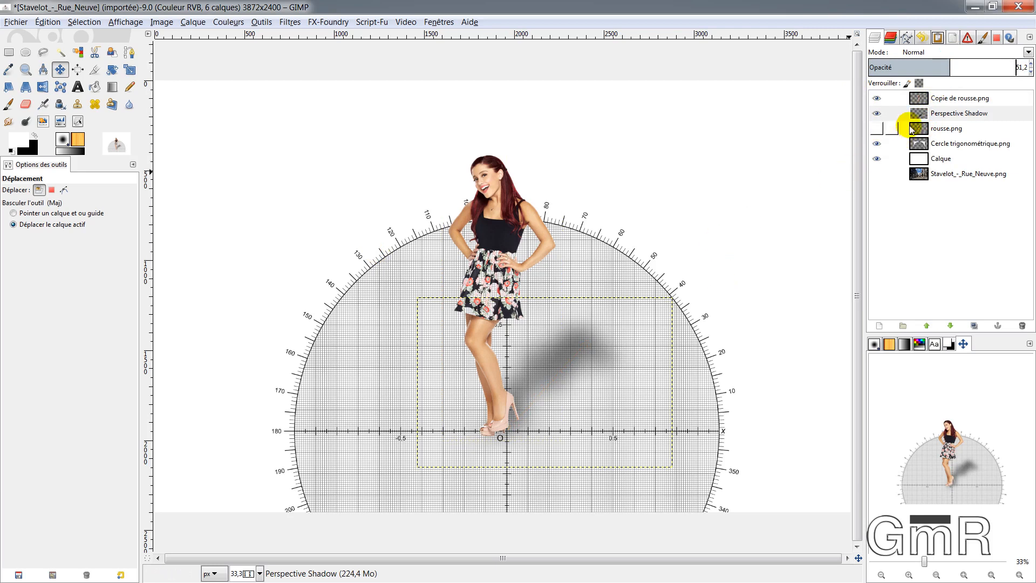
pyautogui.click(878, 145)
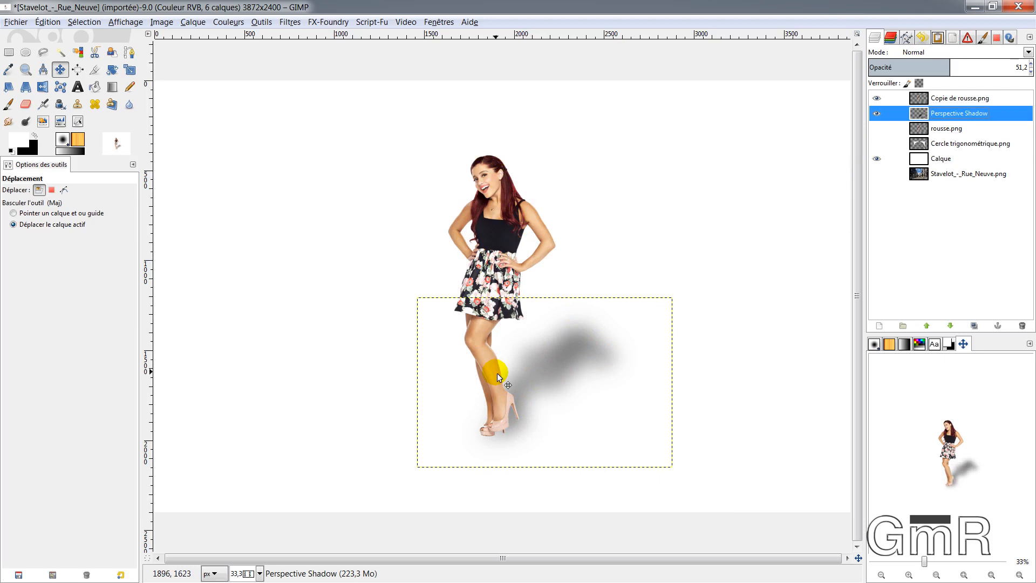
# - Hide the Perspective Shadow layer and reopen the Ombre en perspective filter on Copie de rousse.png
pyautogui.click(877, 114)
pyautogui.click(909, 101)
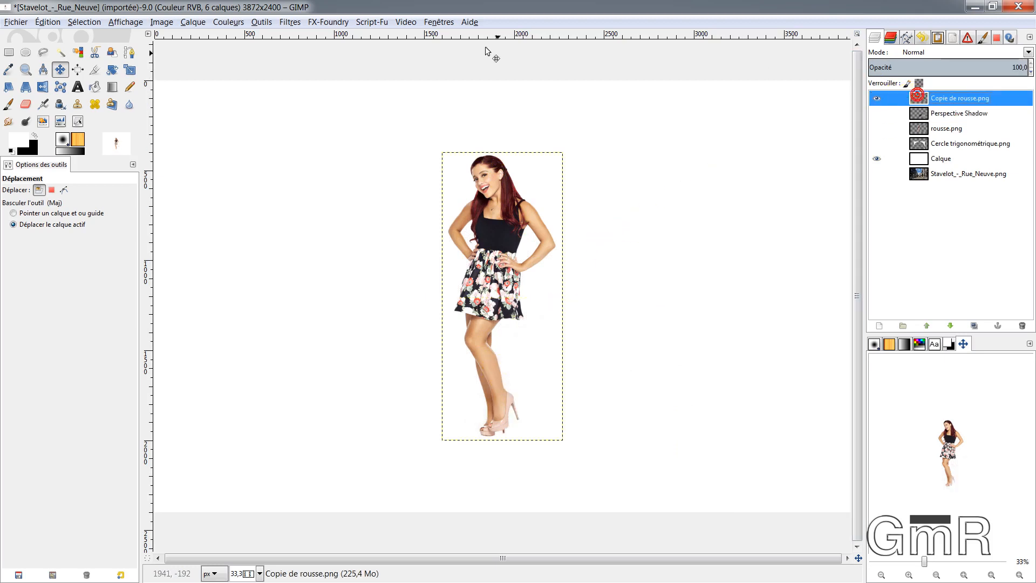
pyautogui.click(297, 22)
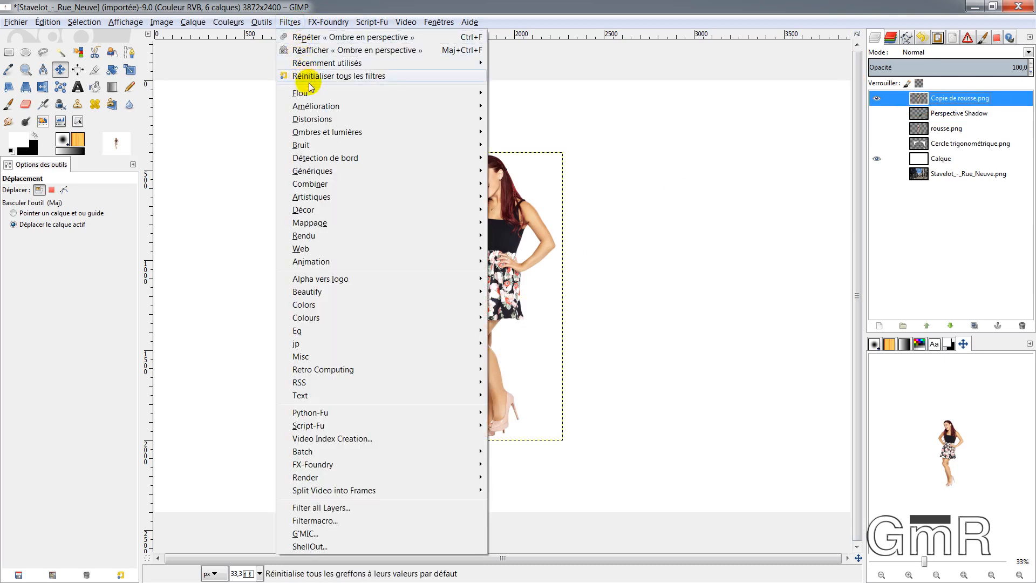
pyautogui.moveTo(310, 95)
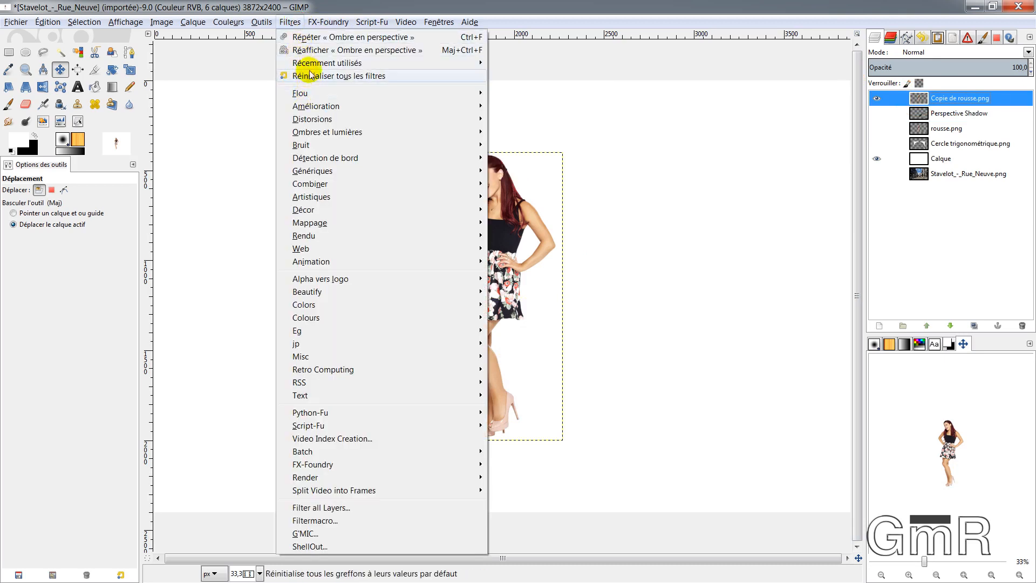
pyautogui.click(318, 53)
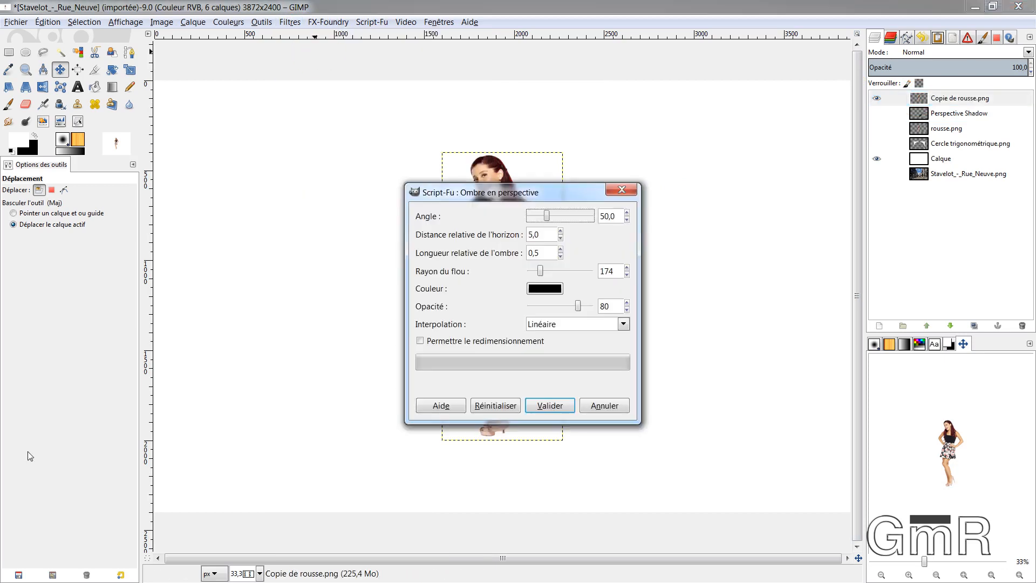
# - Apply a second perspective shadow with an angle of 122,1, relative length 2,0 and blur radius 101
pyautogui.moveTo(545, 252); pyautogui.dragTo(523, 259)
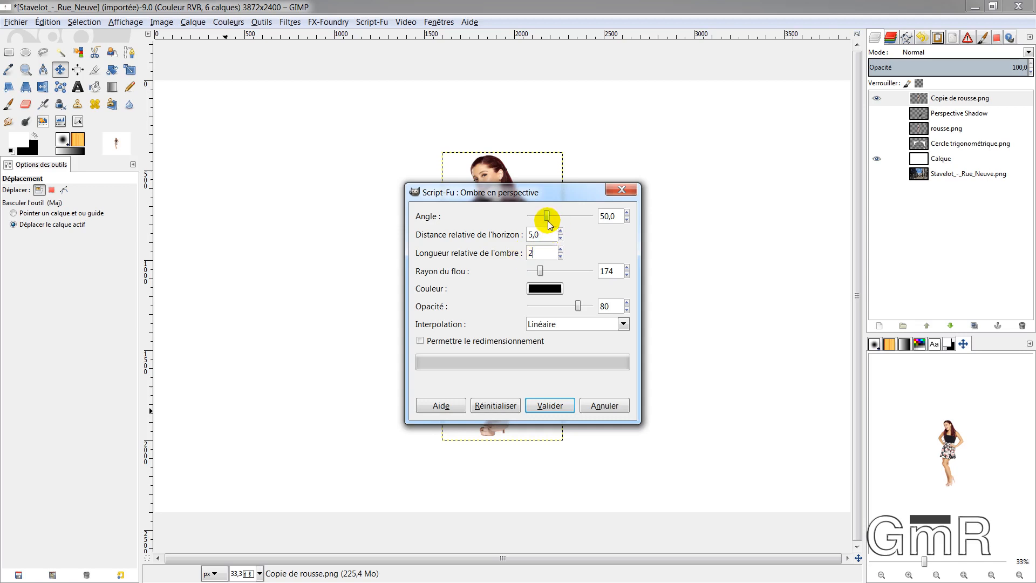
pyautogui.moveTo(547, 216); pyautogui.dragTo(546, 221)
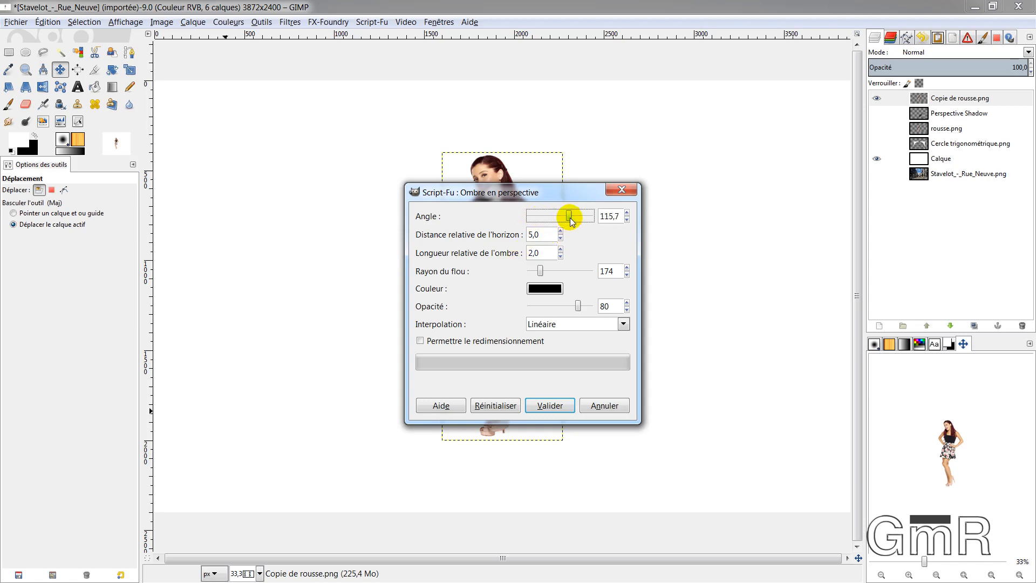
pyautogui.moveTo(571, 218); pyautogui.dragTo(573, 218)
pyautogui.moveTo(540, 271); pyautogui.dragTo(536, 271)
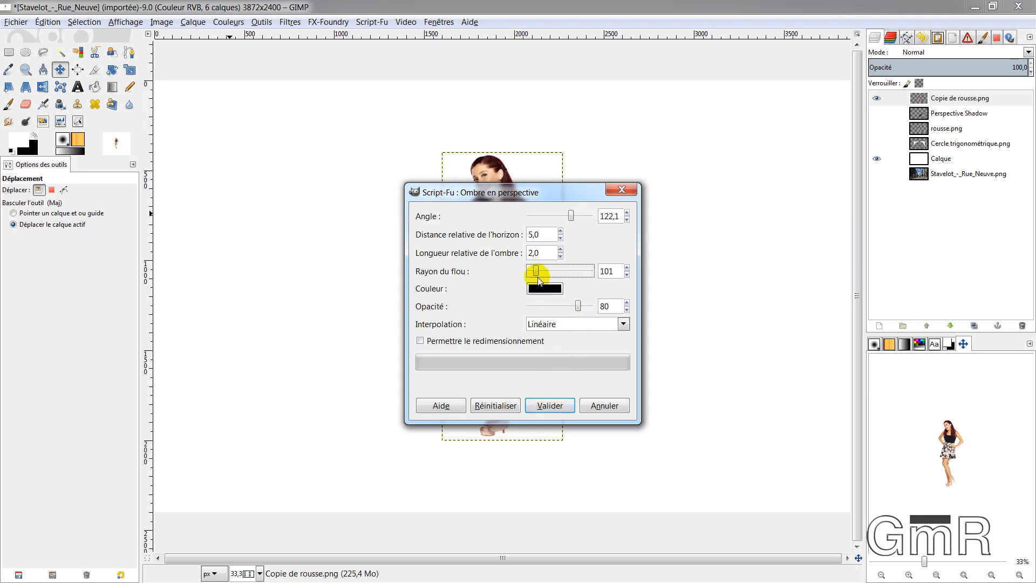
pyautogui.click(545, 406)
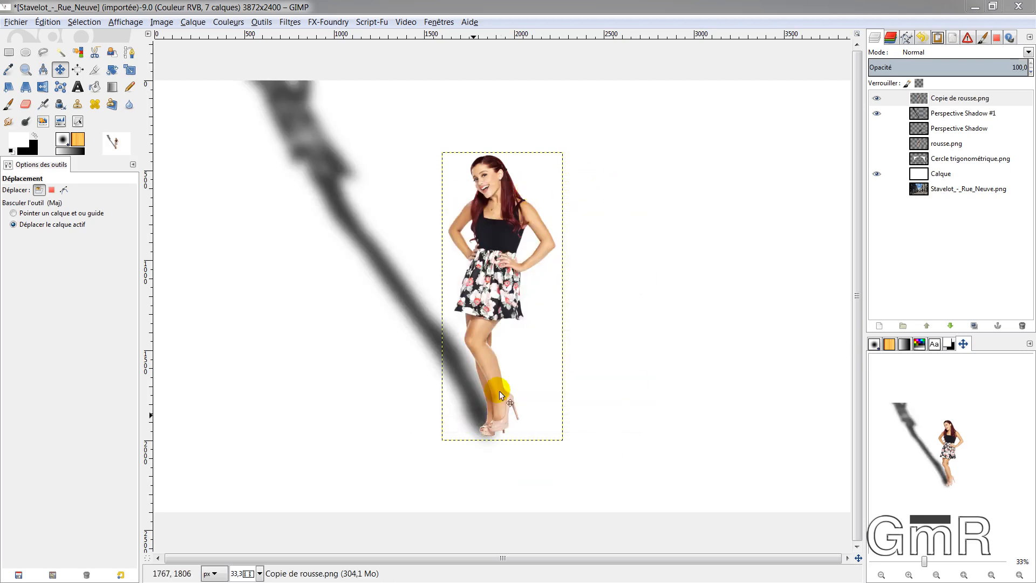
# - Show the first Perspective Shadow and the trigonometric circle together with the new shadow, keeping rousse.png hidden
pyautogui.click(878, 132)
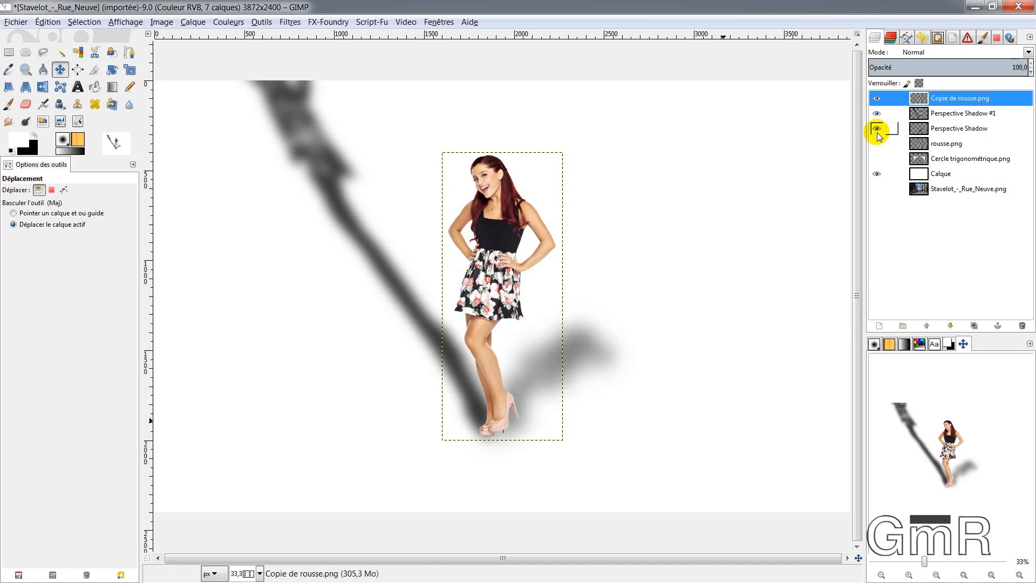
pyautogui.click(876, 144)
pyautogui.click(876, 144)
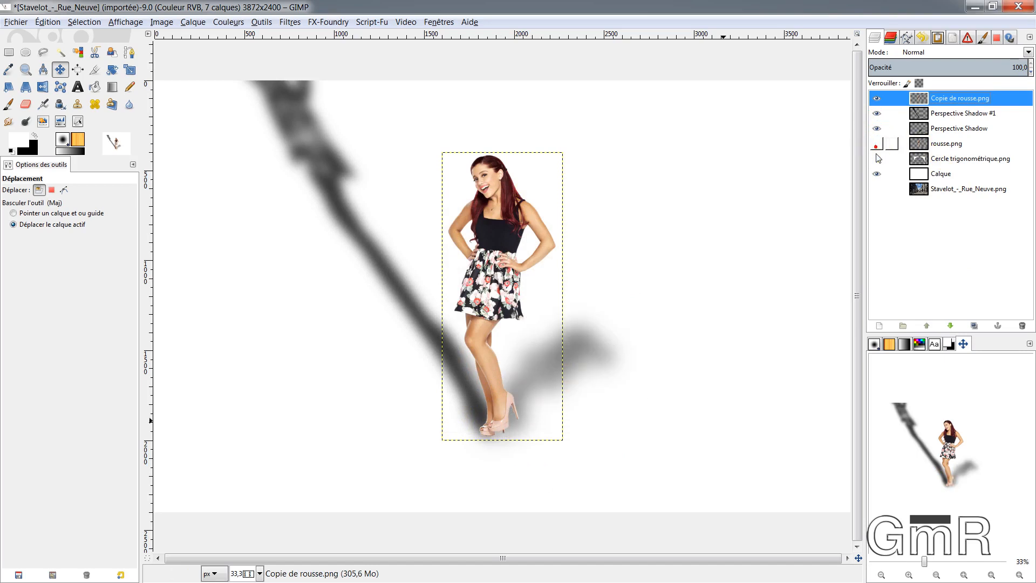
pyautogui.click(877, 158)
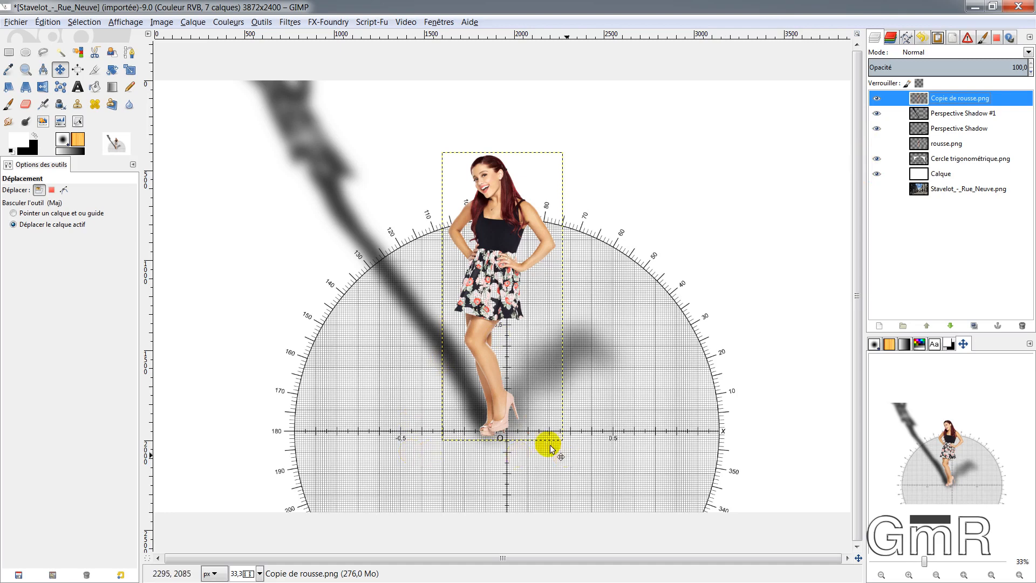
# - Set the Perspective Shadow #1 layer's opacity to 92,6 and hide the first Perspective Shadow layer
pyautogui.click(945, 116)
pyautogui.moveTo(974, 71); pyautogui.dragTo(1019, 67)
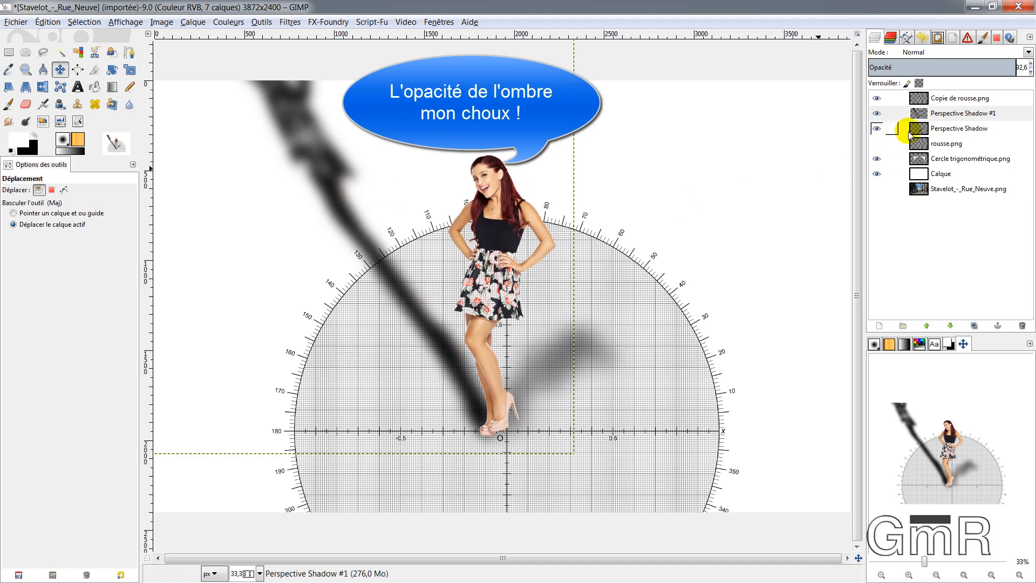
pyautogui.click(880, 129)
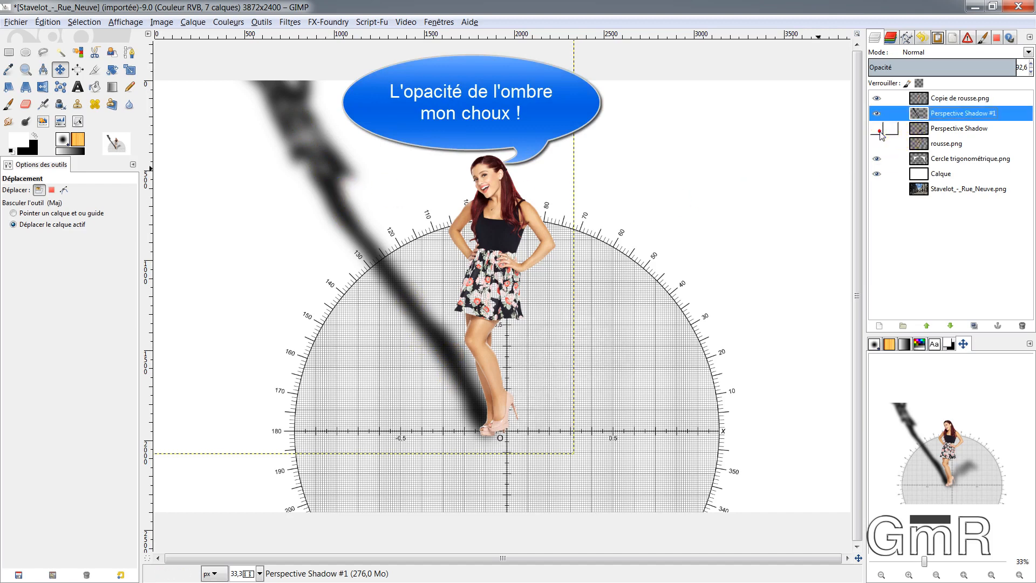
# - Add a white (full opacity) layer mask to Perspective Shadow #1
pyautogui.rightClick(919, 115)
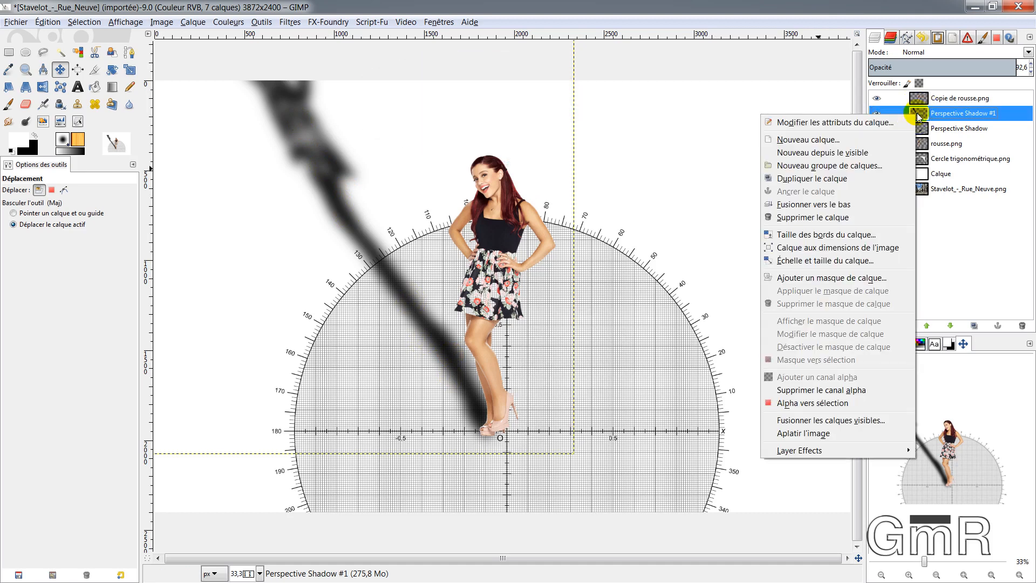
pyautogui.click(822, 278)
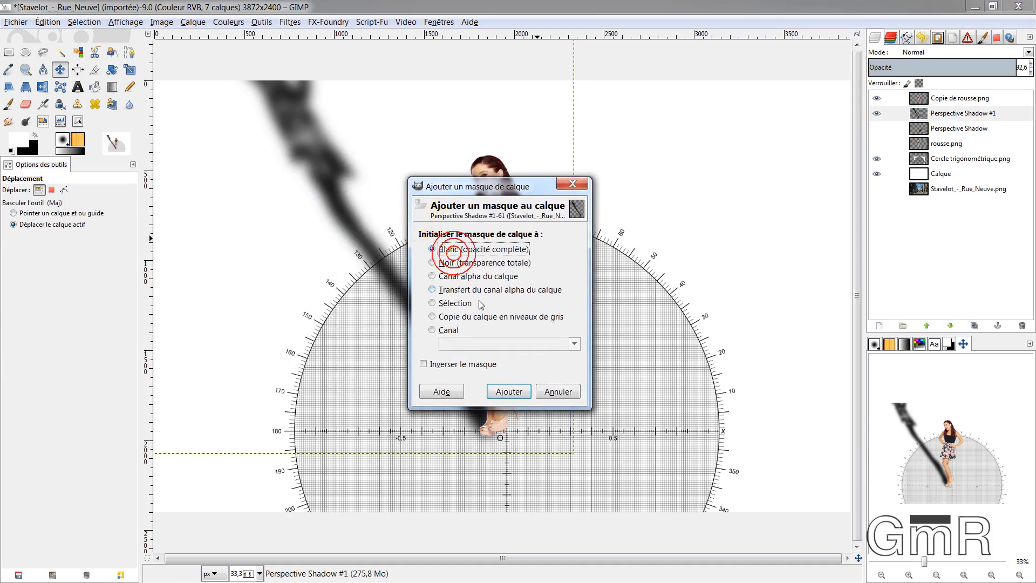
pyautogui.click(509, 391)
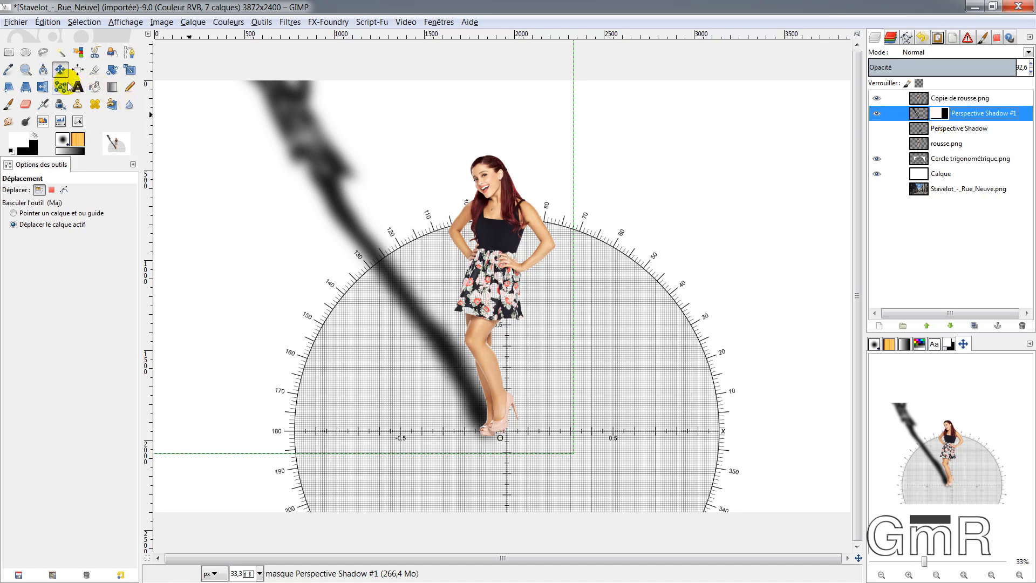
# - Draw a white-to-black linear gradient on the Perspective Shadow #1 mask from the woman's feet to the circle's 130° mark
pyautogui.click(112, 87)
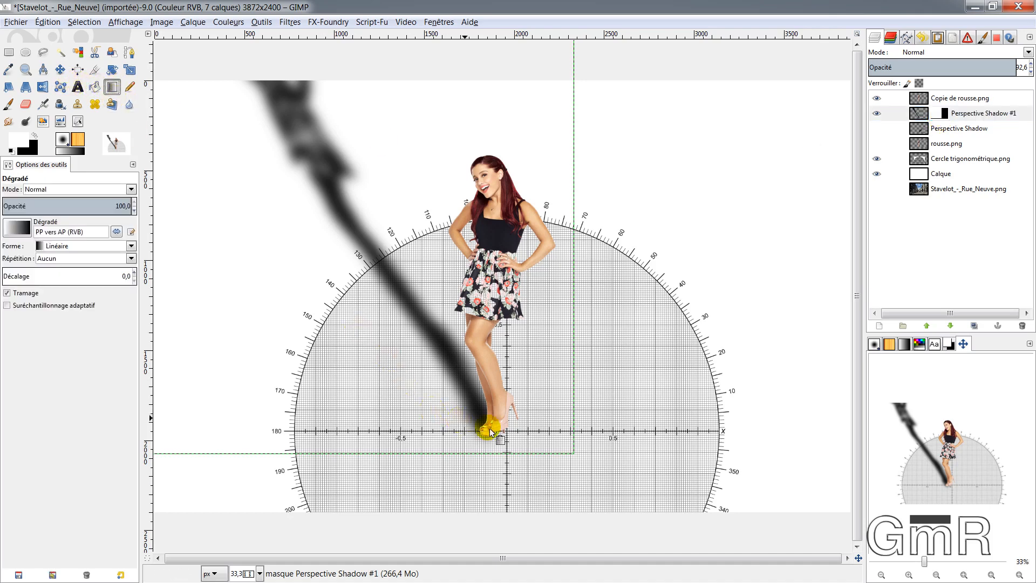
pyautogui.moveTo(488, 427); pyautogui.dragTo(406, 316)
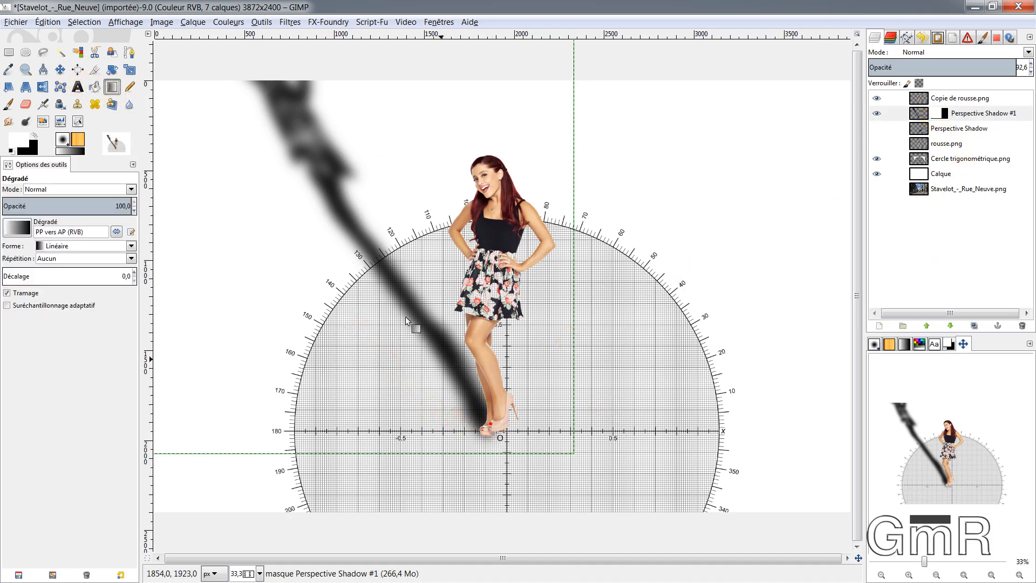
pyautogui.moveTo(344, 234); pyautogui.dragTo(343, 233)
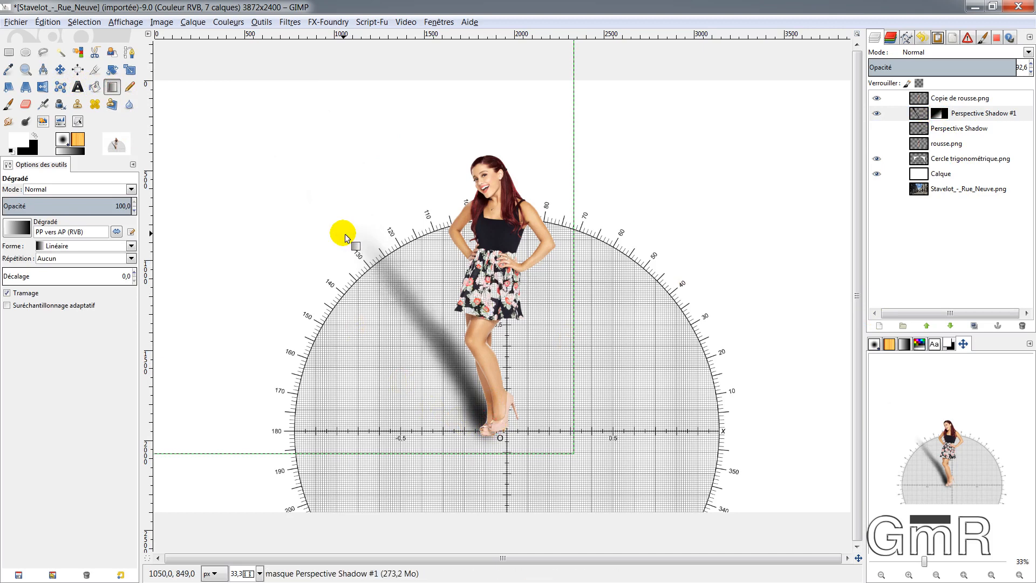
# - Redraw the mask gradient at shorter and longer lengths from the feet along the shadow, and hide the trigonometric circle
pyautogui.moveTo(482, 416); pyautogui.dragTo(251, 149)
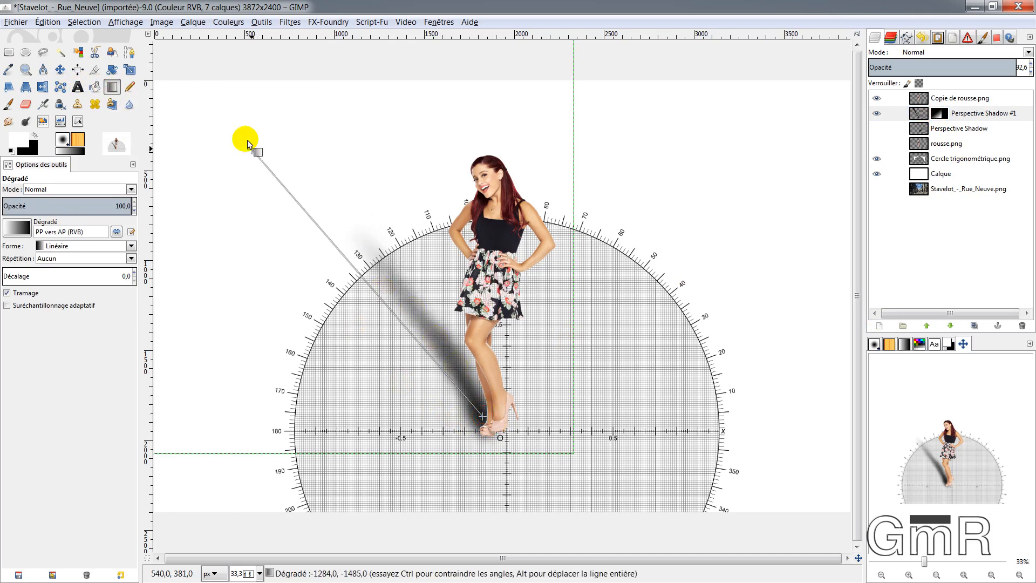
pyautogui.moveTo(161, 45); pyautogui.dragTo(173, 61)
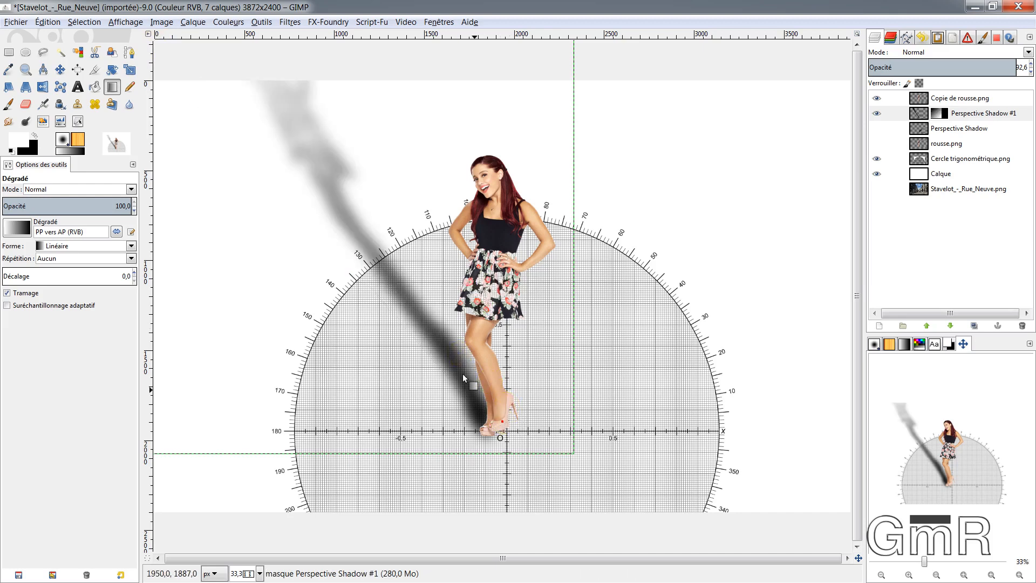
pyautogui.moveTo(387, 290); pyautogui.dragTo(347, 227)
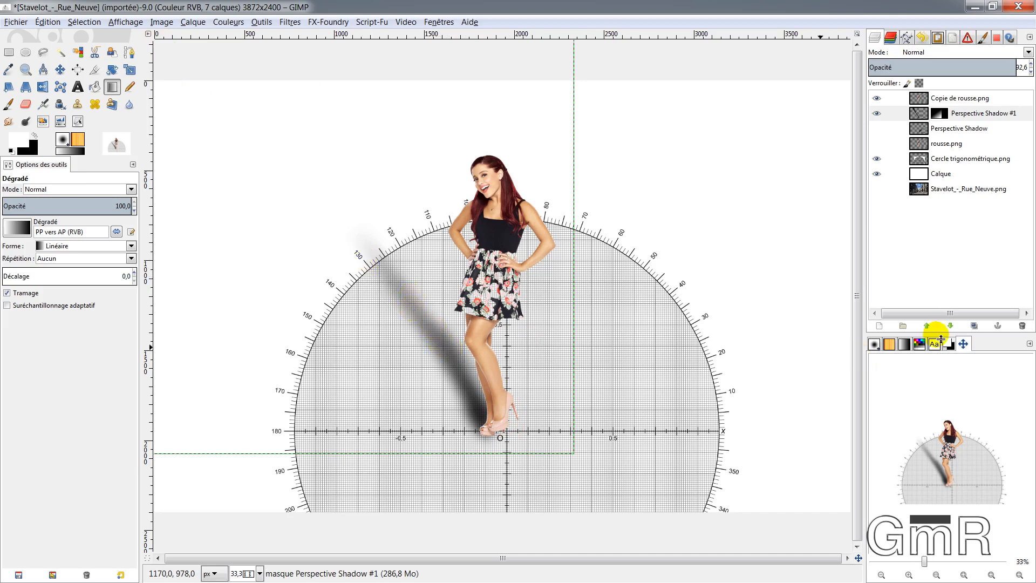
pyautogui.click(876, 158)
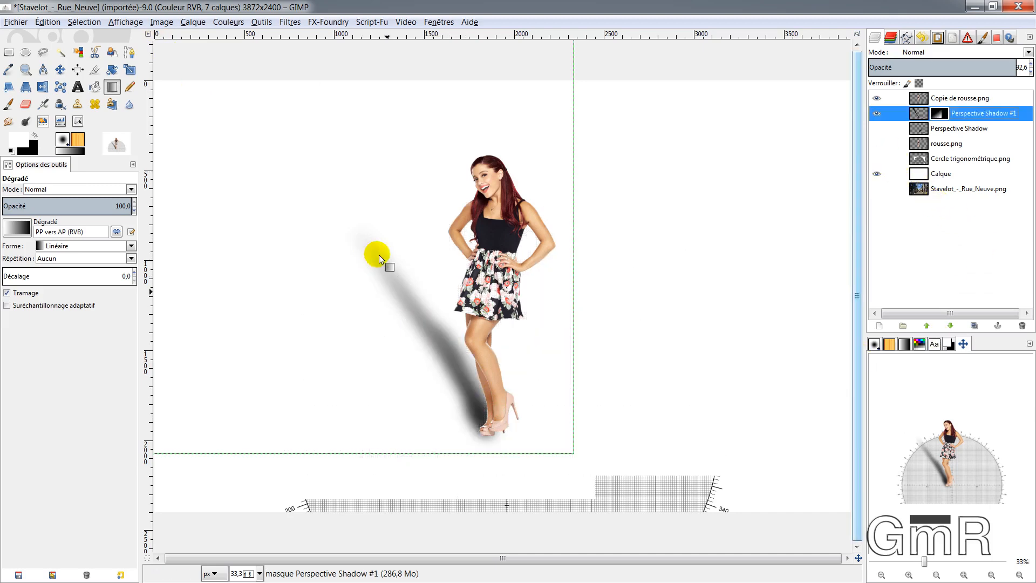
pyautogui.moveTo(499, 432); pyautogui.dragTo(245, 161)
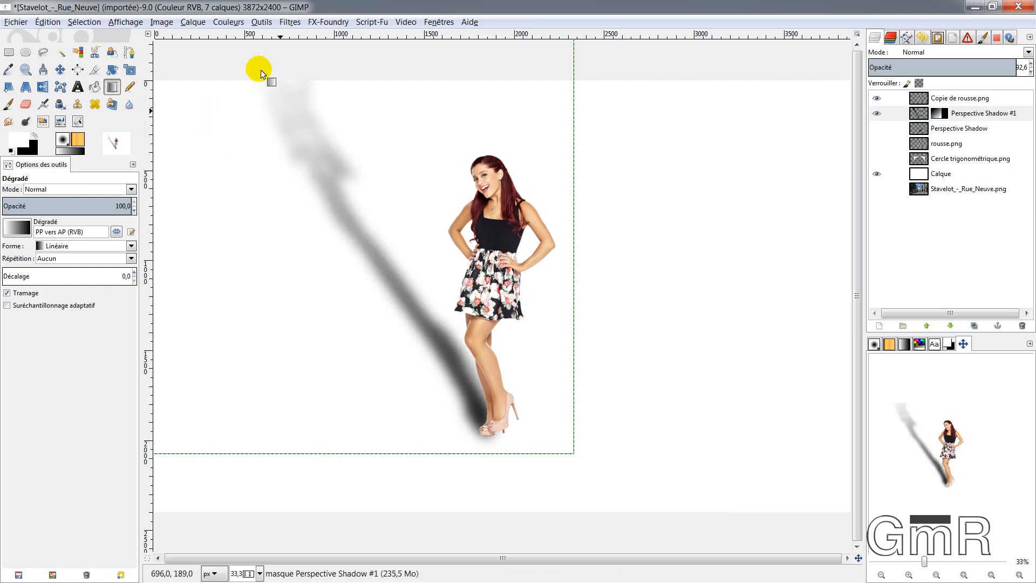
# - Show the first Perspective Shadow in place of Perspective Shadow #1 and give it a white (full opacity) layer mask
pyautogui.click(876, 128)
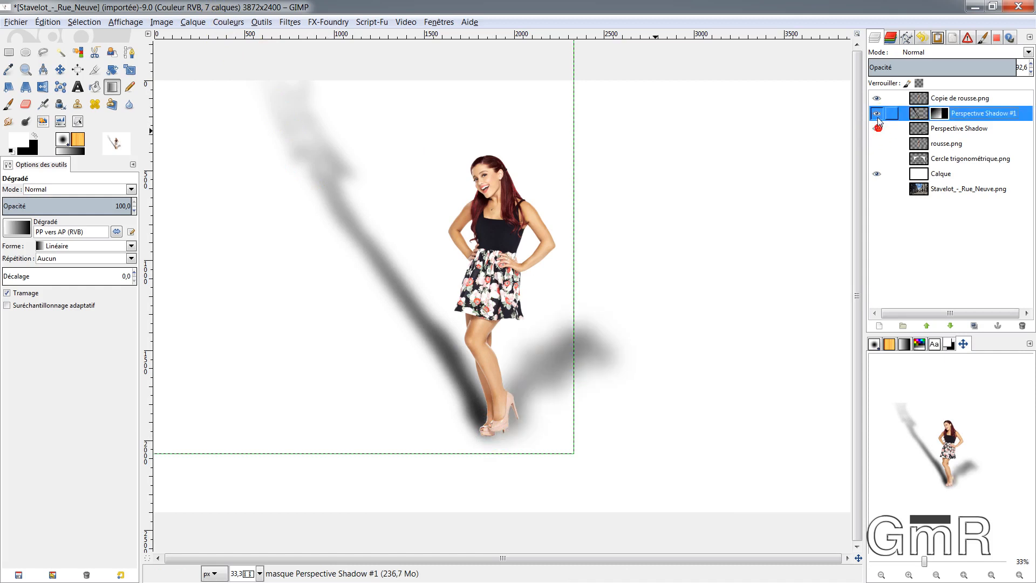
pyautogui.click(877, 113)
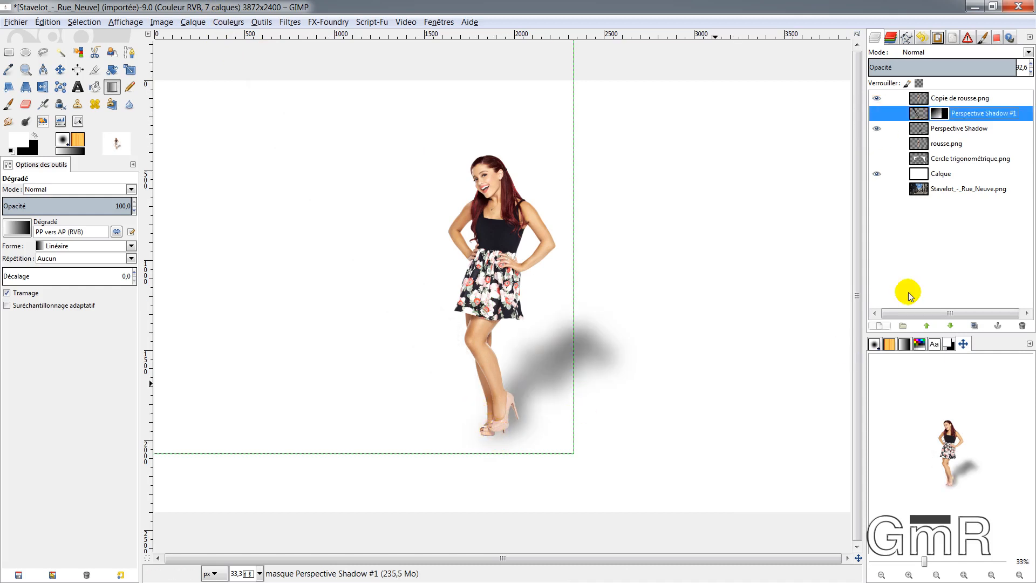
pyautogui.click(921, 129)
pyautogui.moveTo(922, 129); pyautogui.dragTo(921, 136)
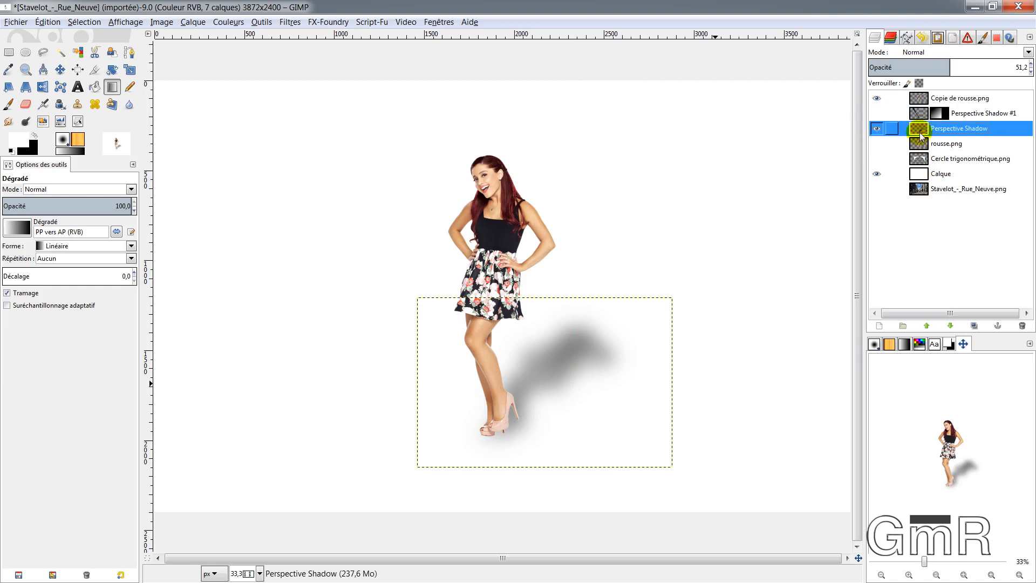
pyautogui.rightClick(921, 136)
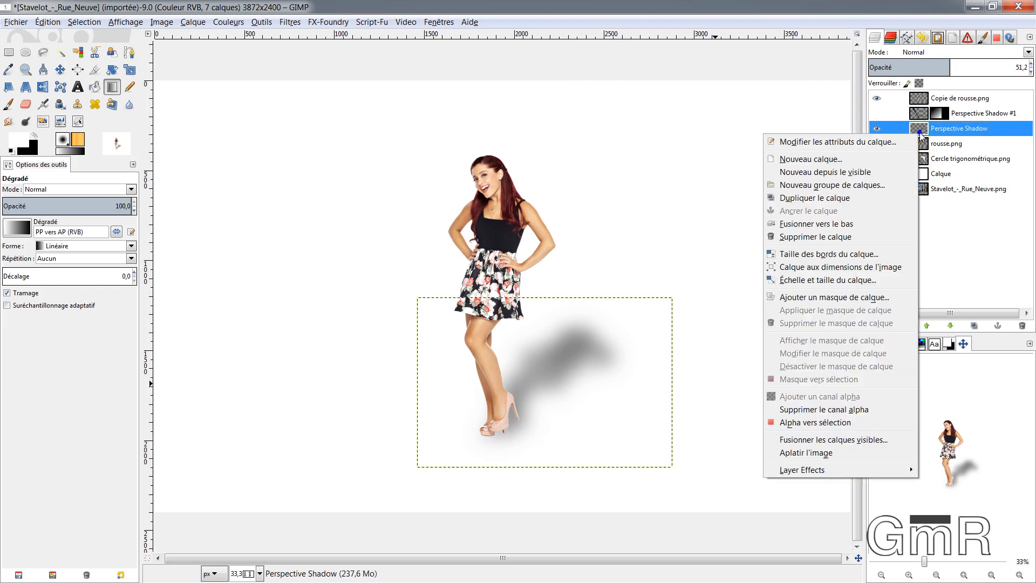
pyautogui.click(824, 299)
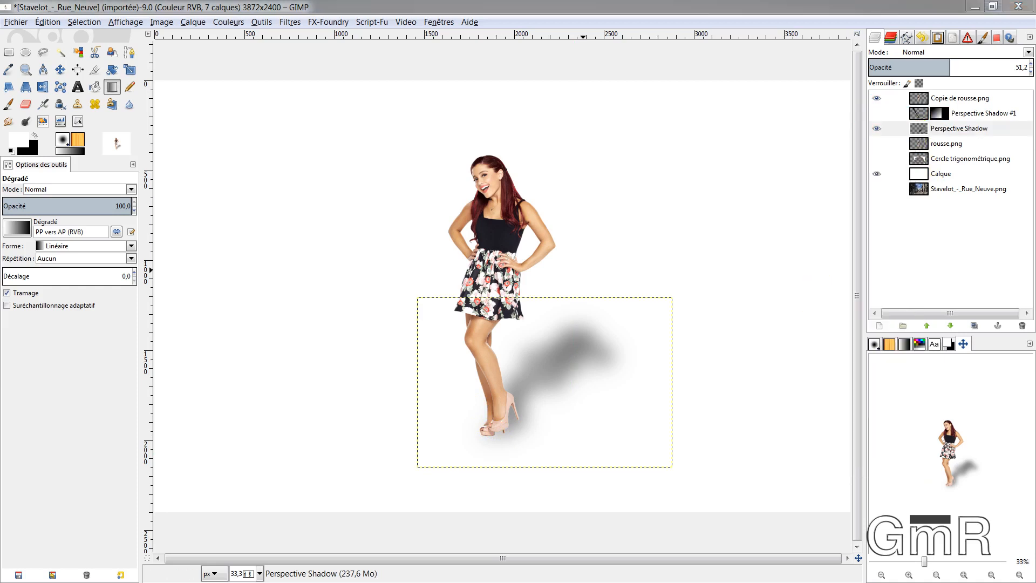
pyautogui.moveTo(2, 153); pyautogui.dragTo(440, 154)
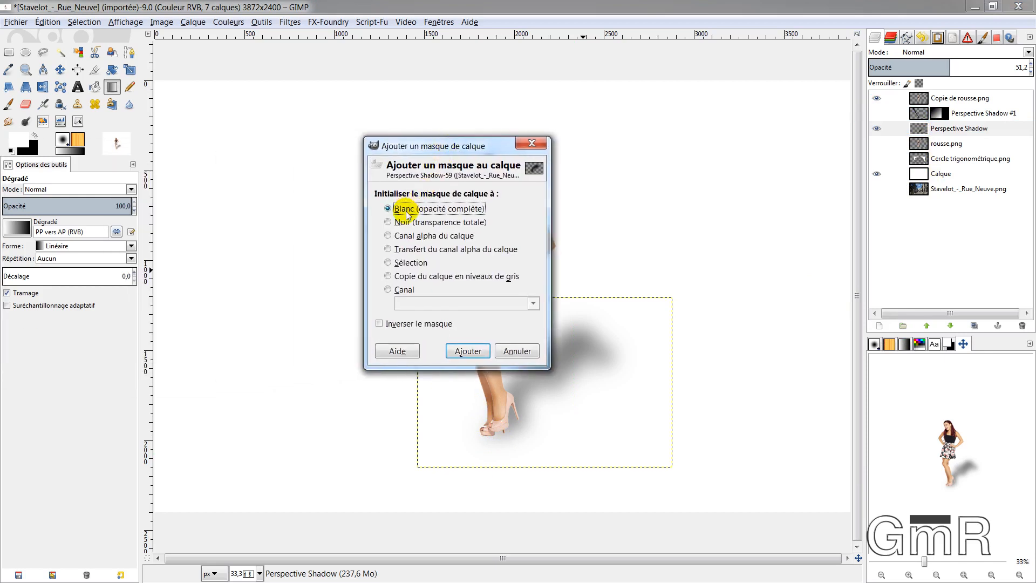
pyautogui.click(465, 352)
# - Draw linear gradients of varying length on the Perspective Shadow mask, from the woman's feet diagonally toward the shadow's far end
pyautogui.moveTo(486, 425); pyautogui.dragTo(507, 406)
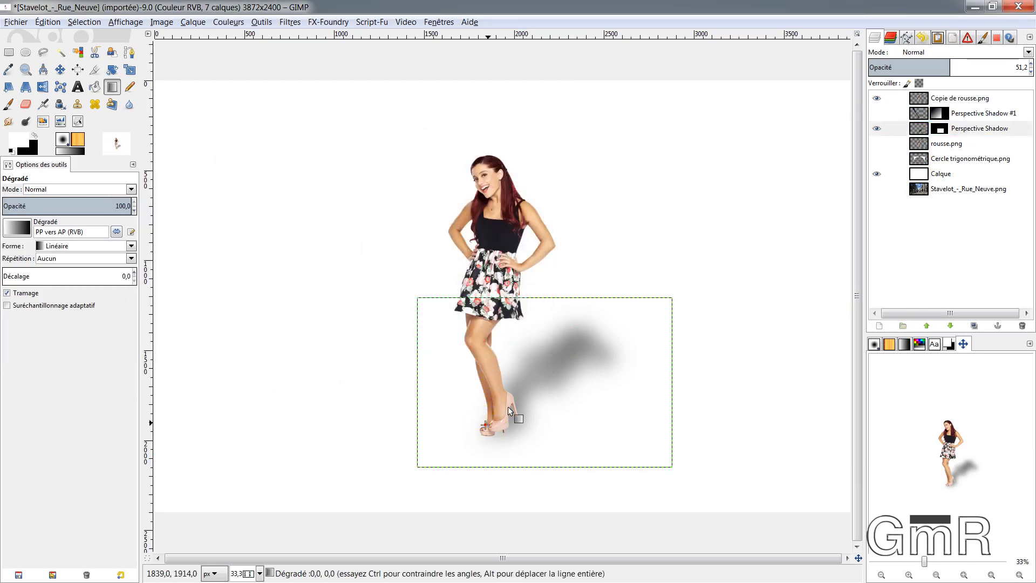
pyautogui.moveTo(582, 341); pyautogui.dragTo(582, 341)
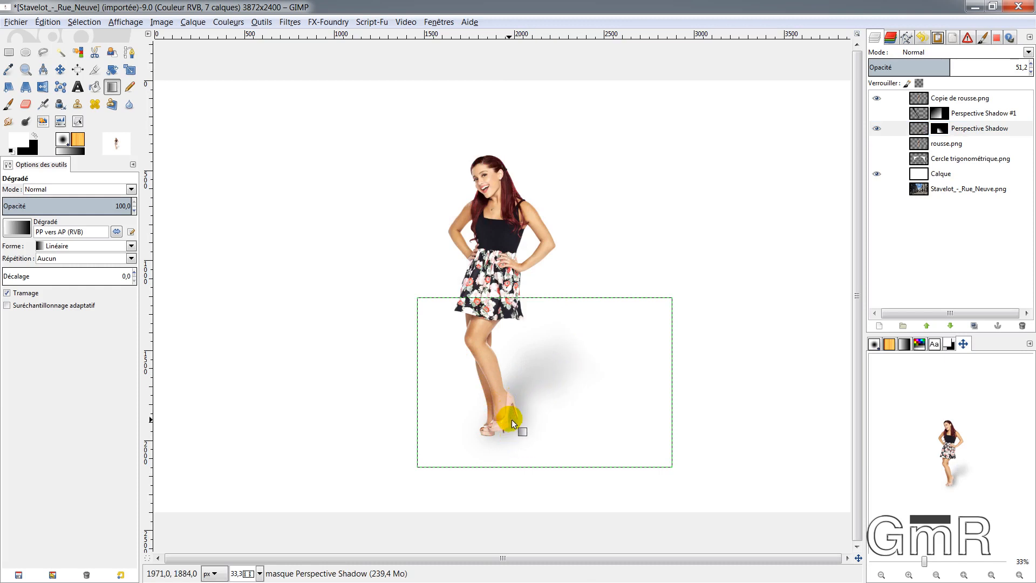
pyautogui.moveTo(517, 406); pyautogui.dragTo(550, 371)
pyautogui.moveTo(597, 311); pyautogui.dragTo(609, 301)
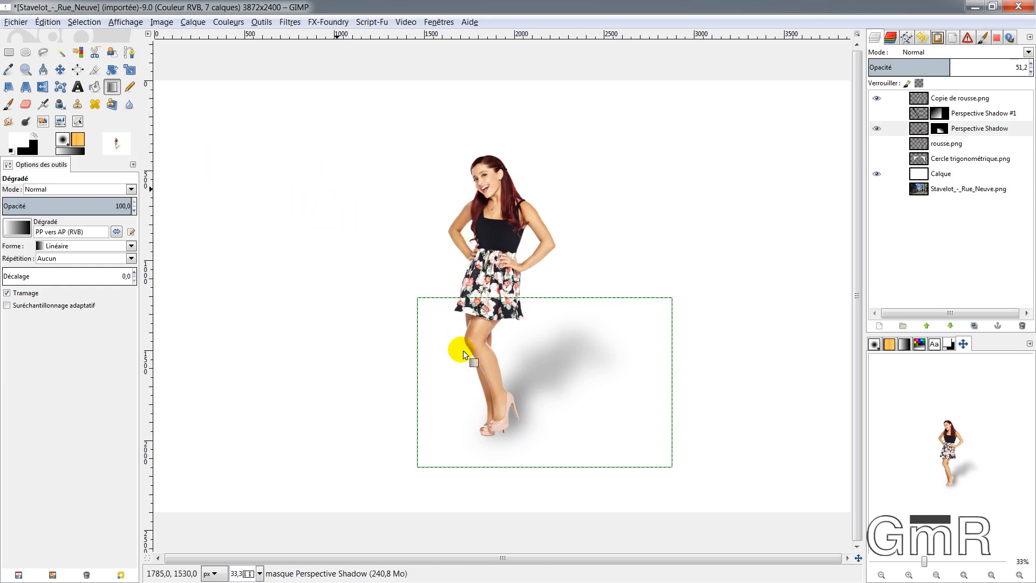
pyautogui.moveTo(499, 419); pyautogui.dragTo(607, 299)
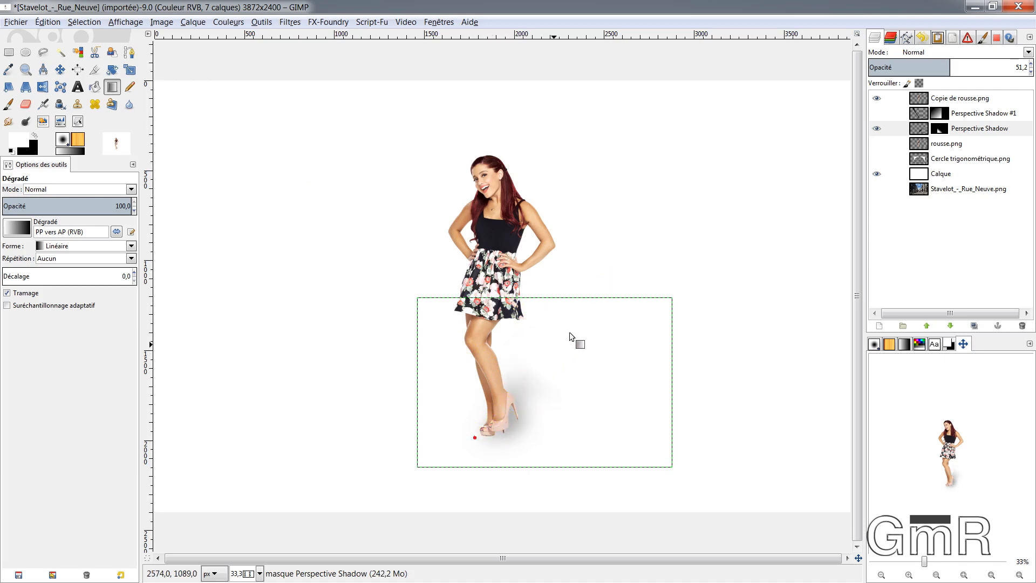
pyautogui.moveTo(475, 437); pyautogui.dragTo(685, 265)
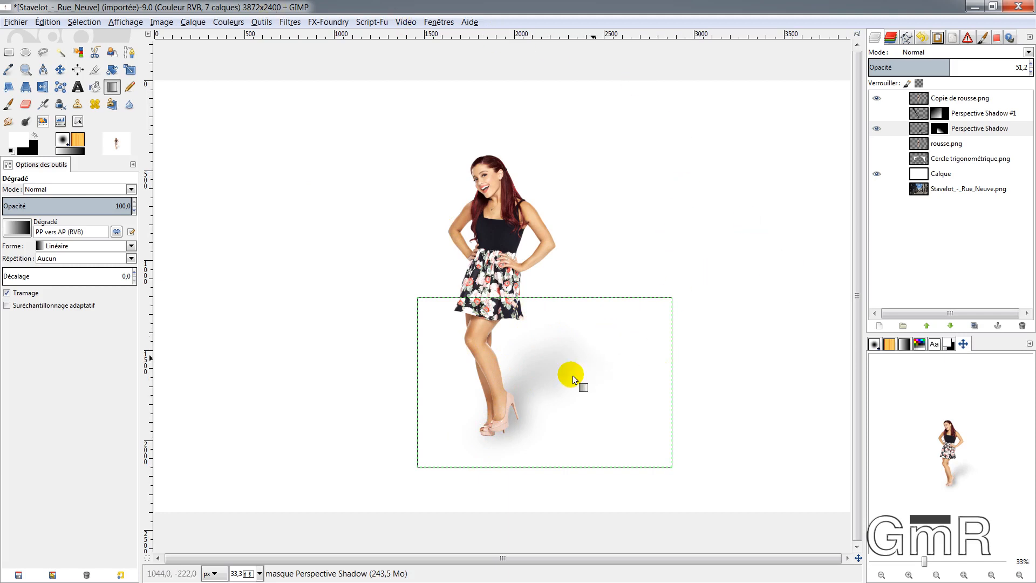
pyautogui.moveTo(478, 438); pyautogui.dragTo(592, 300)
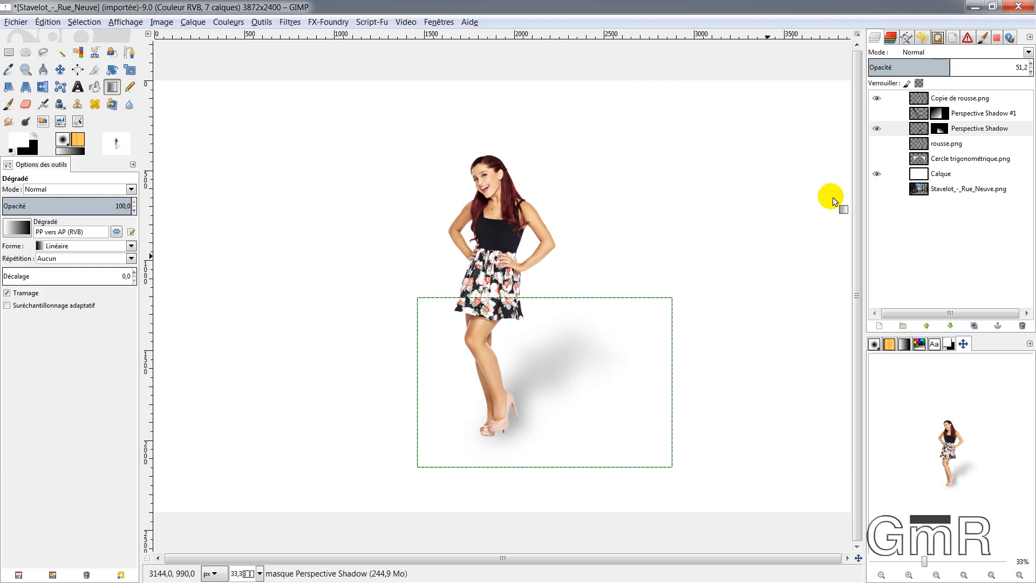
# - Delete the Copie de rousse.png, Perspective Shadow #1 and Perspective Shadow layers
pyautogui.click(920, 101)
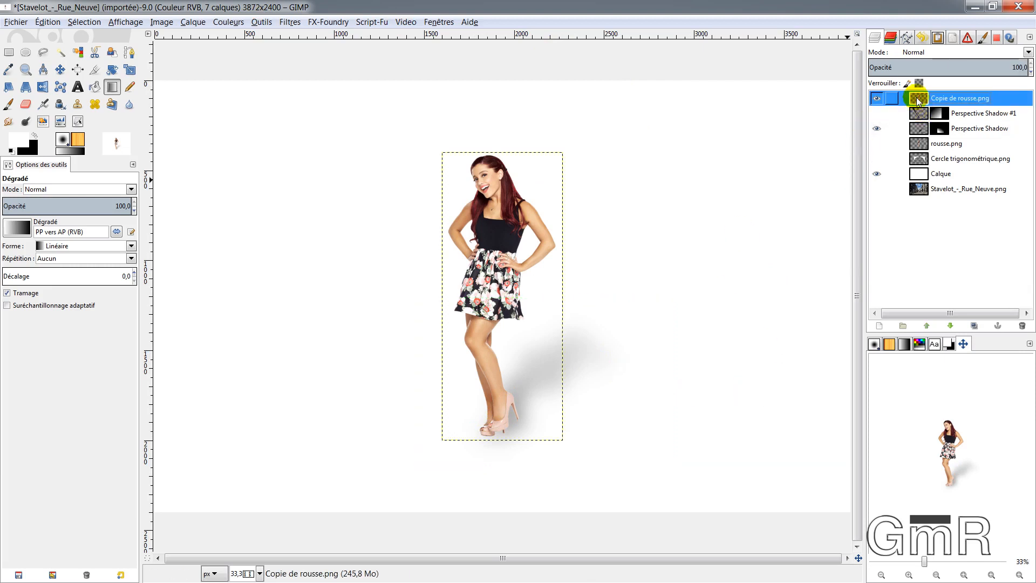
pyautogui.click(1023, 326)
pyautogui.click(919, 100)
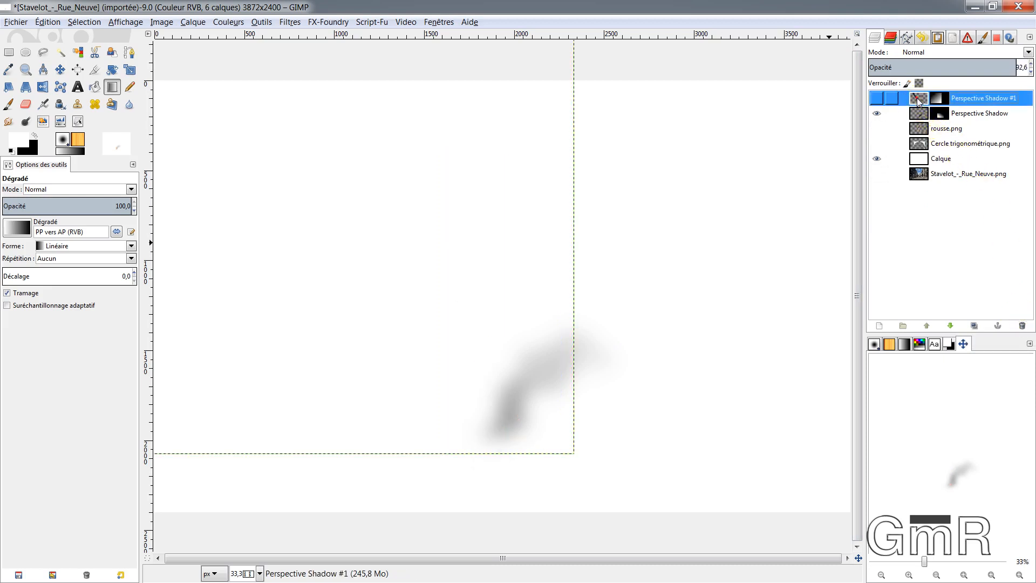
pyautogui.click(1022, 325)
pyautogui.click(921, 99)
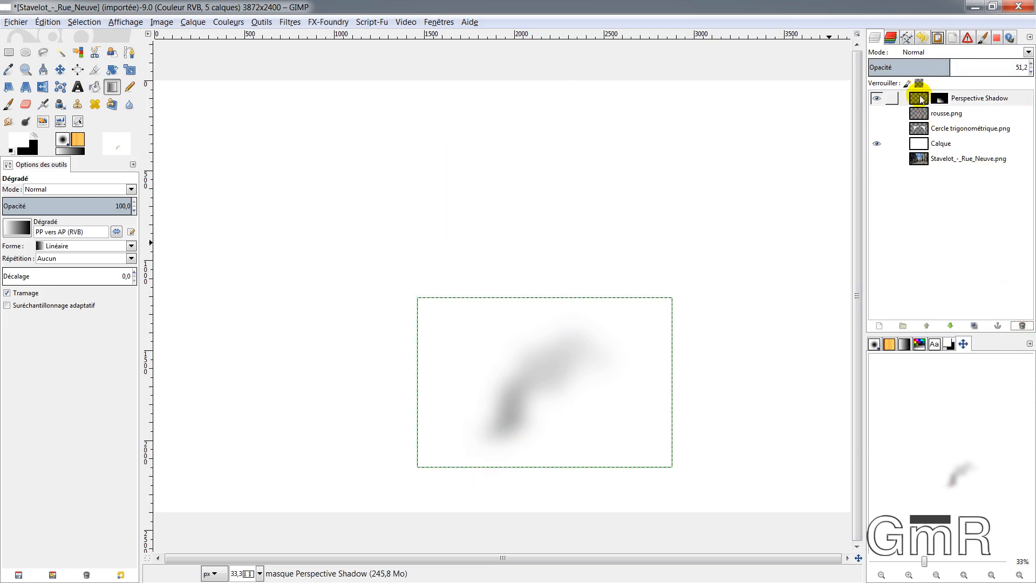
pyautogui.click(1023, 326)
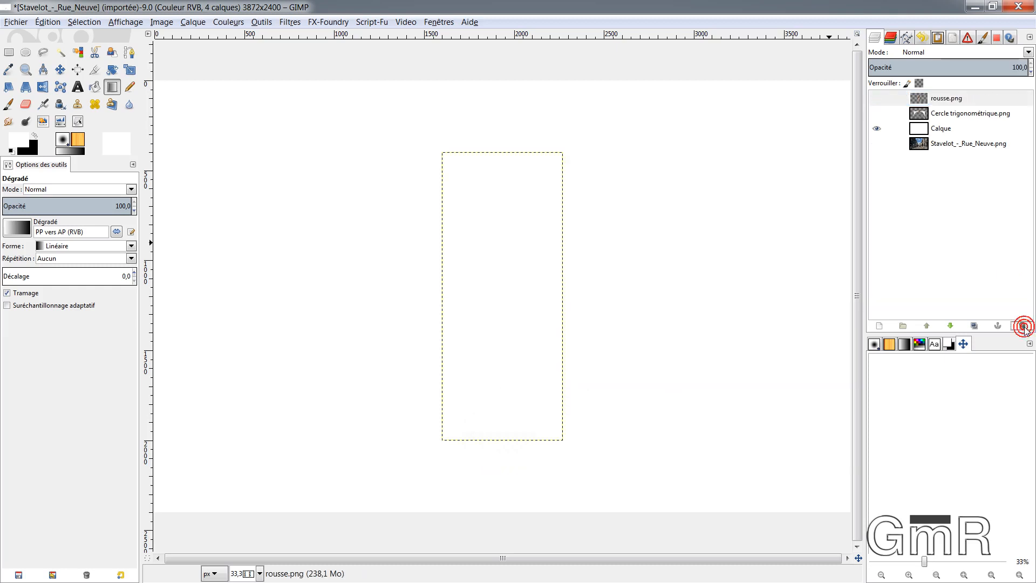
# - Show the Cercle trigonométrique.png and Stavelot_-_Rue_Neuve.png layers and hide the white Calque layer
pyautogui.click(876, 112)
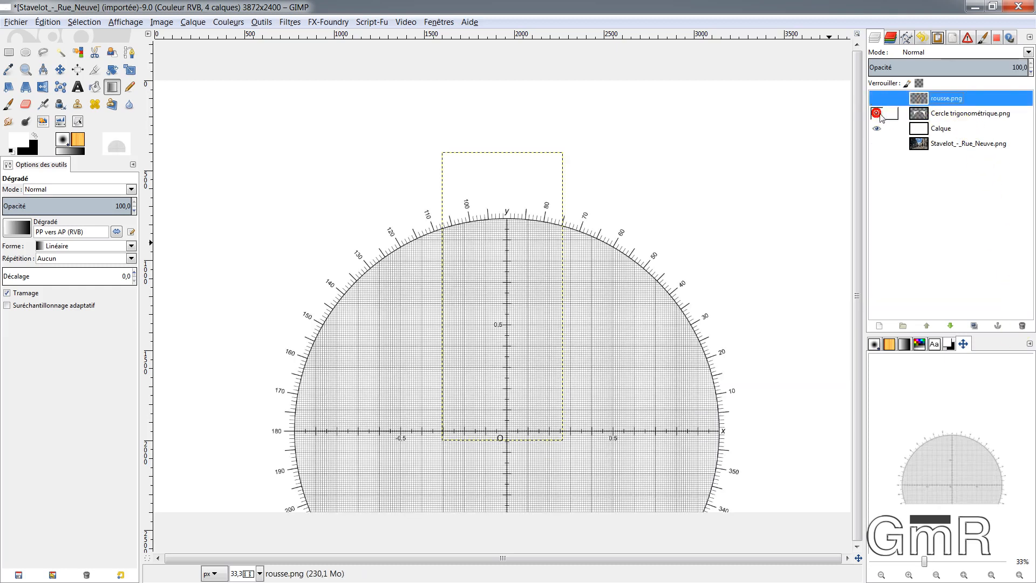
pyautogui.click(876, 143)
pyautogui.click(877, 129)
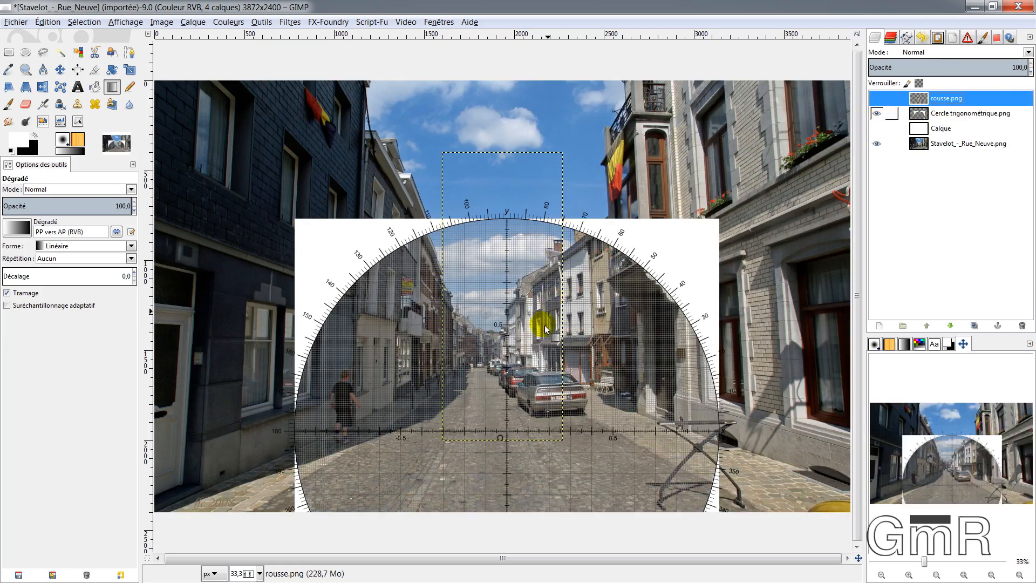
# - Move the trigonometric circle so its origin sits on the pavement edge below and to the left of the pedestrian
pyautogui.click(60, 69)
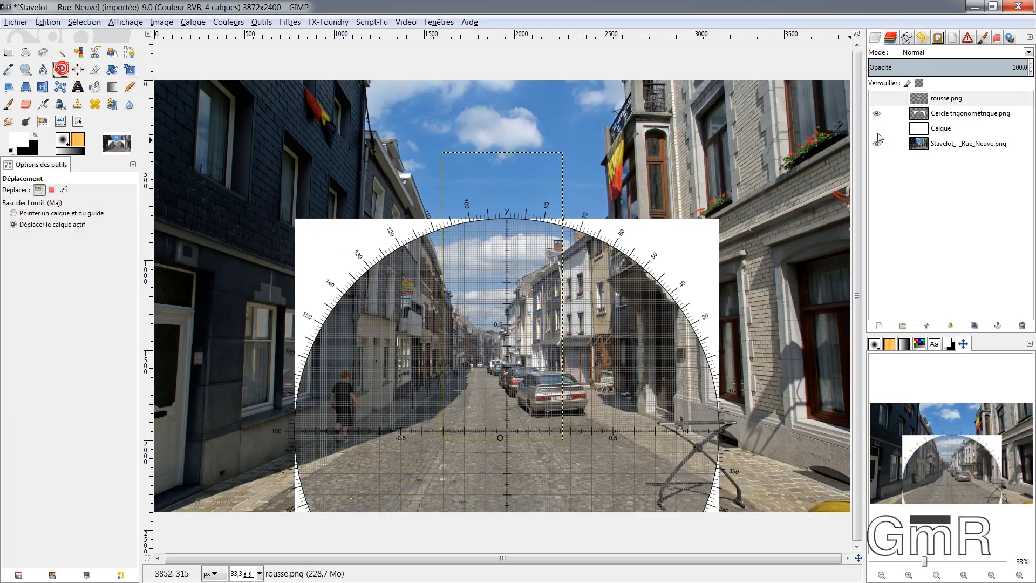
pyautogui.click(950, 113)
pyautogui.moveTo(517, 431); pyautogui.dragTo(289, 474)
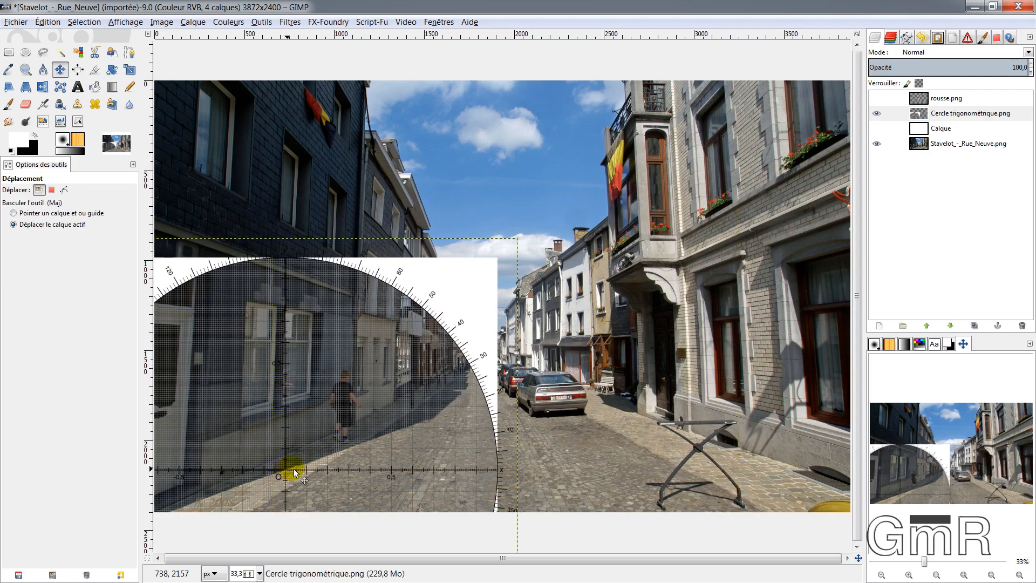
# - Scale the Cercle trigonométrique.png layer proportionally to 1725 × 1727 pixels, positioning its origin near the edge of the building's shadow on the pavement
pyautogui.click(130, 69)
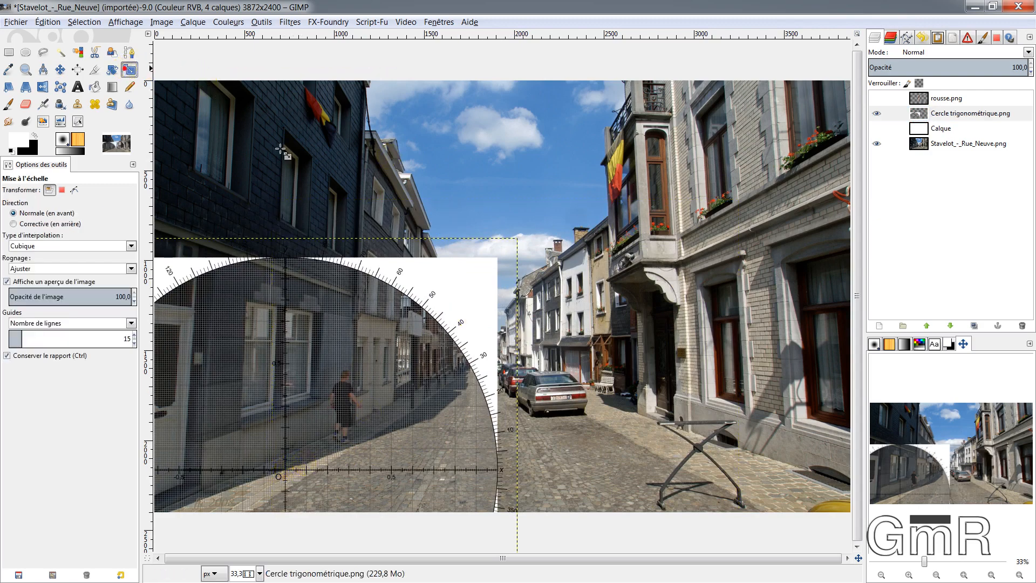
pyautogui.click(501, 255)
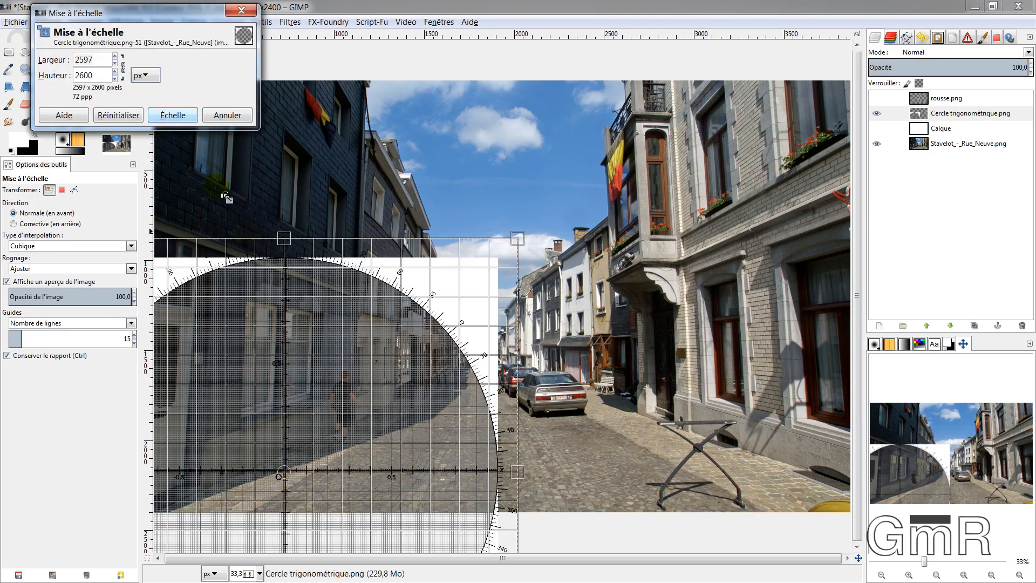
pyautogui.moveTo(518, 239); pyautogui.dragTo(490, 278)
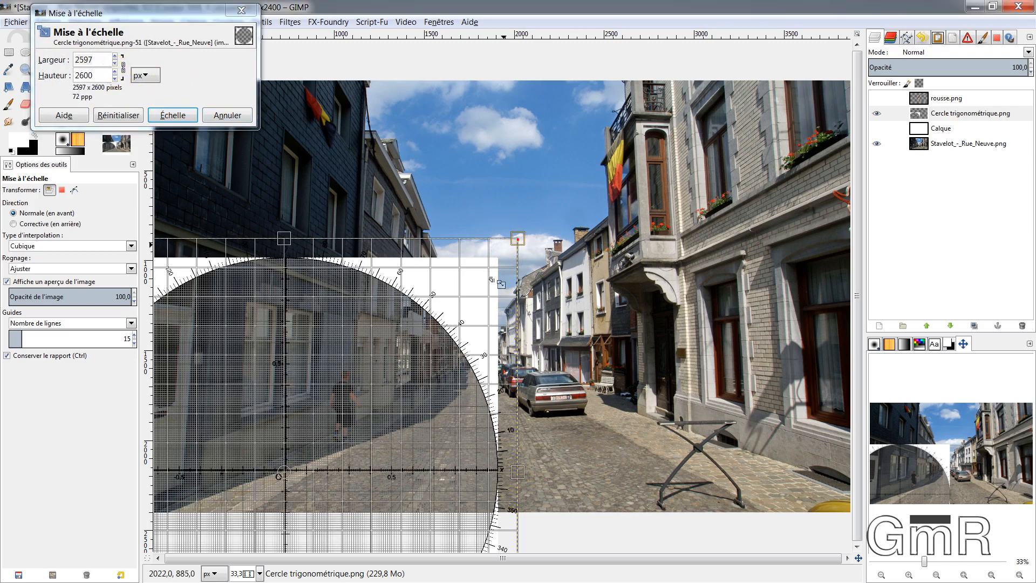
pyautogui.moveTo(400, 350); pyautogui.dragTo(351, 405)
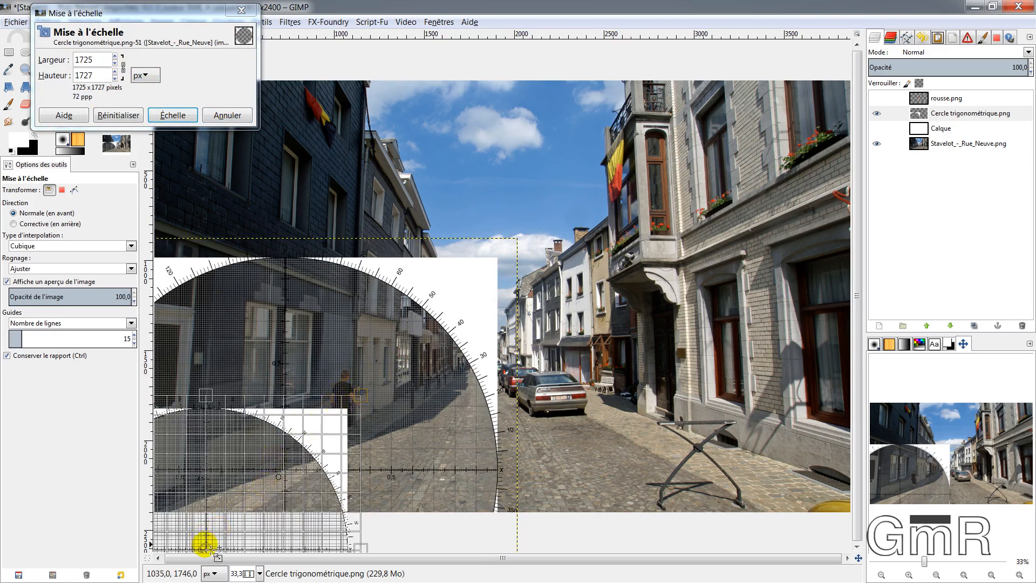
pyautogui.moveTo(204, 547); pyautogui.dragTo(238, 493)
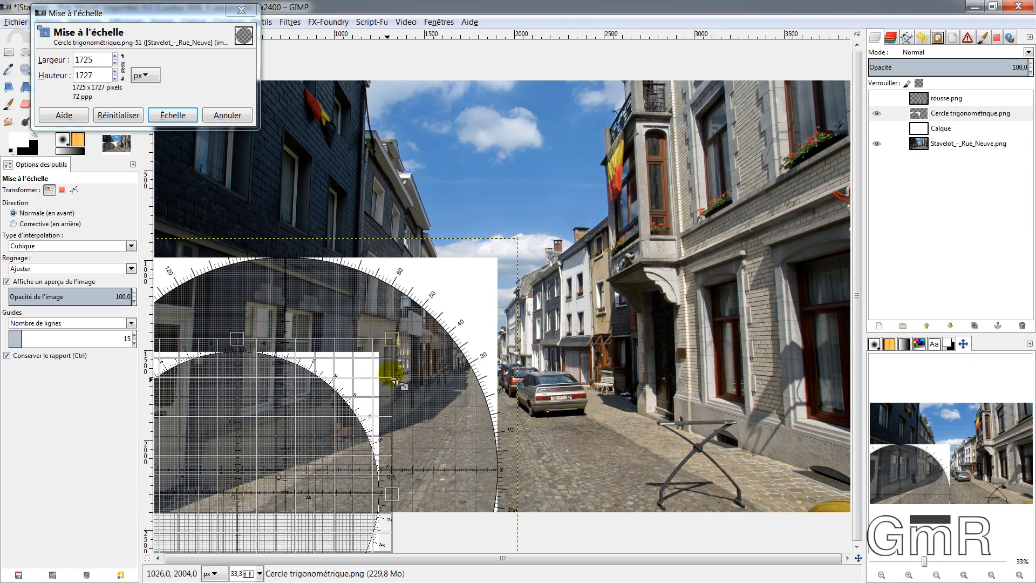
pyautogui.click(169, 116)
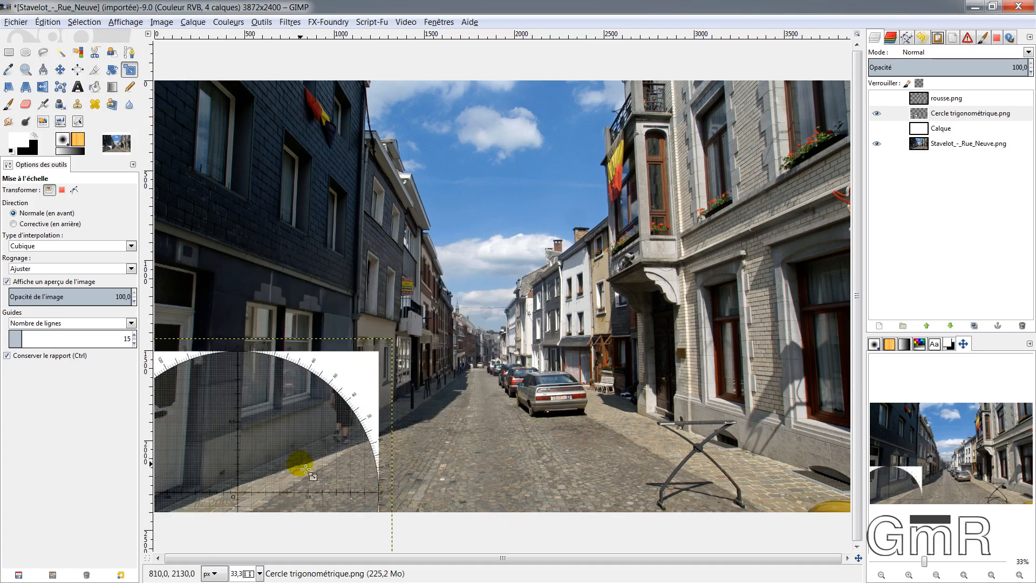
# - Move the trigonometric circle slightly up and left so its origin lies exactly on the shadow edge along the pavement
pyautogui.scroll(3, 306, 470)
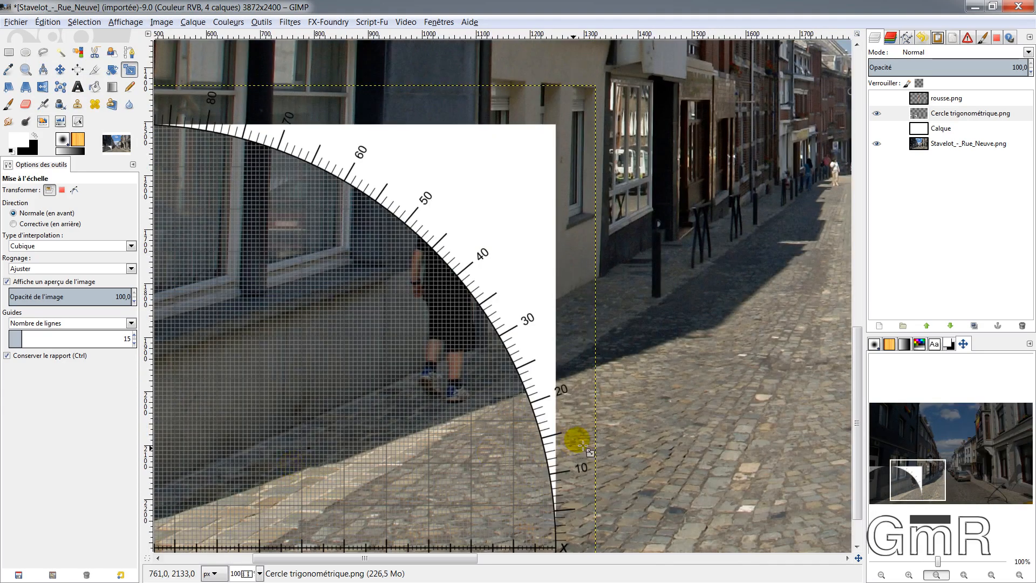
pyautogui.moveTo(606, 428); pyautogui.dragTo(816, 307)
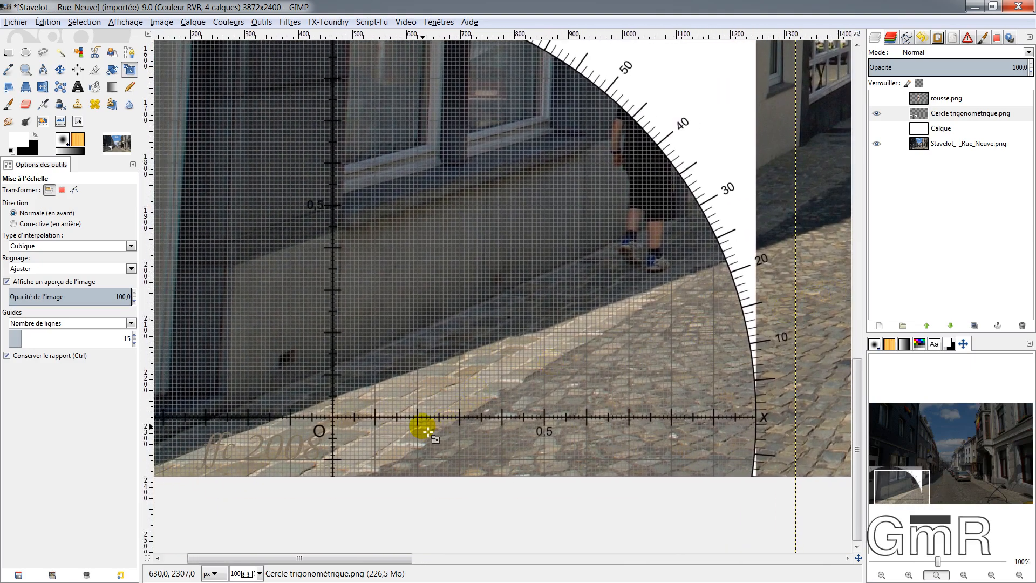
pyautogui.click(340, 426)
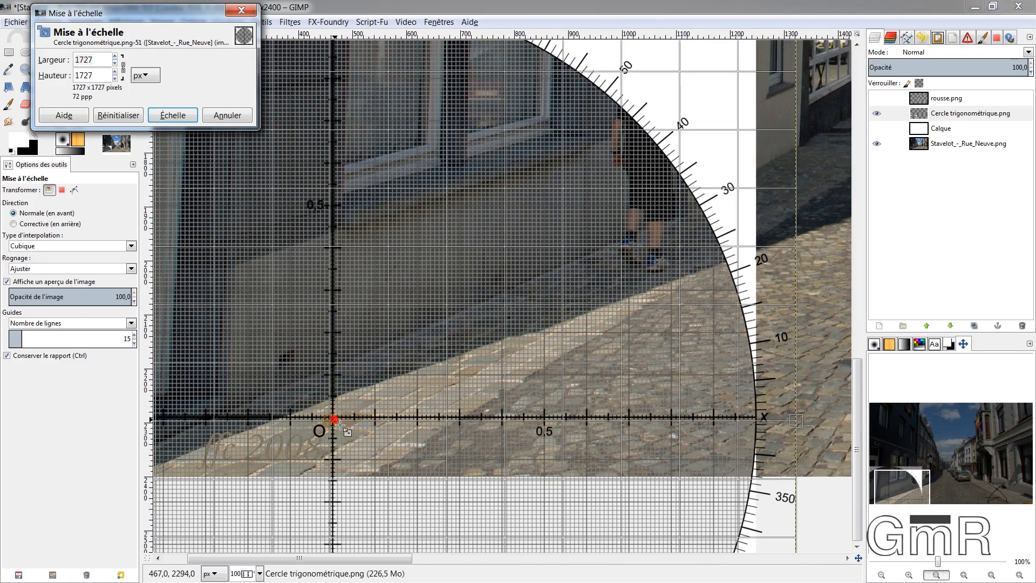
pyautogui.click(226, 116)
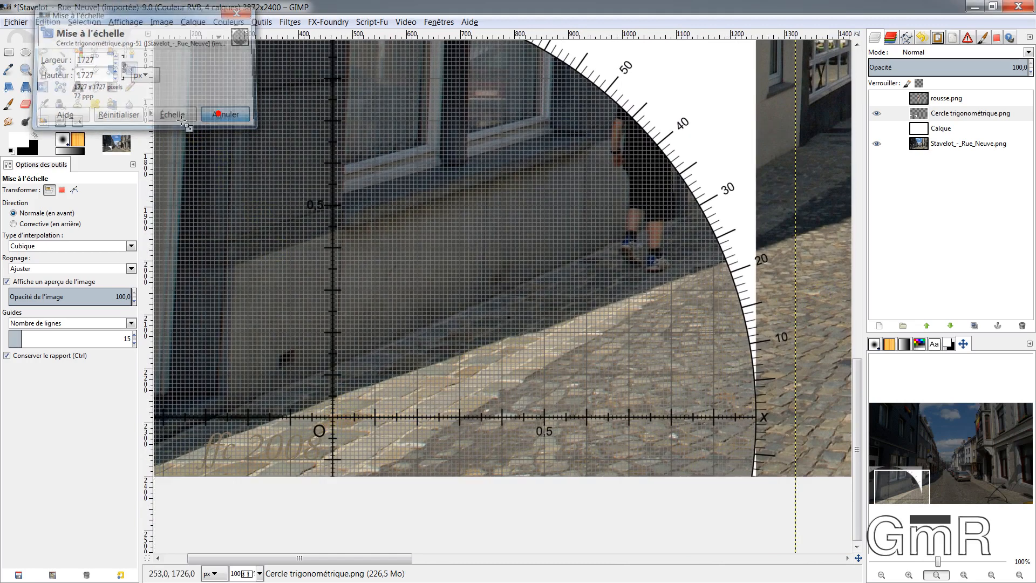
pyautogui.click(60, 70)
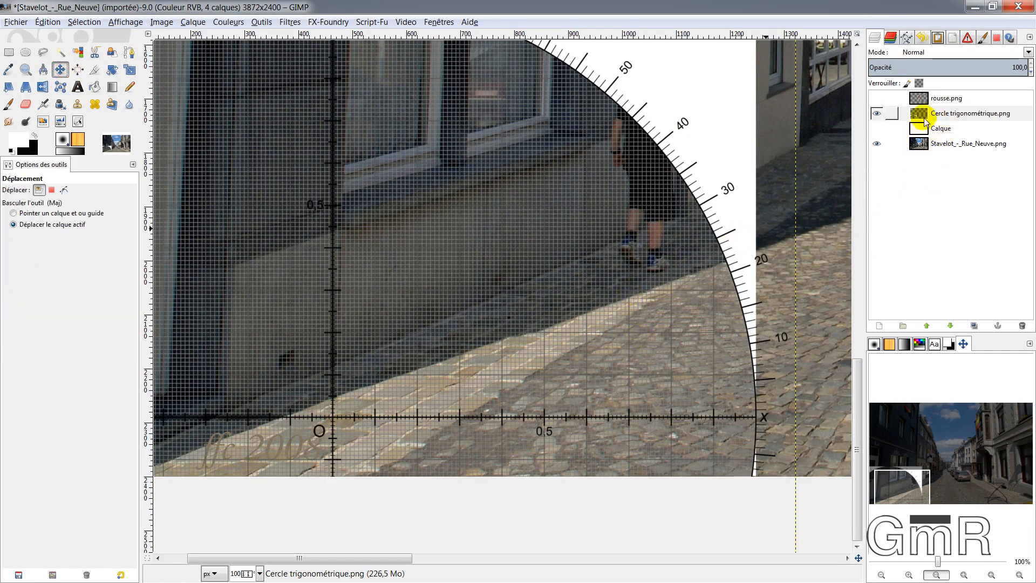
pyautogui.click(327, 423)
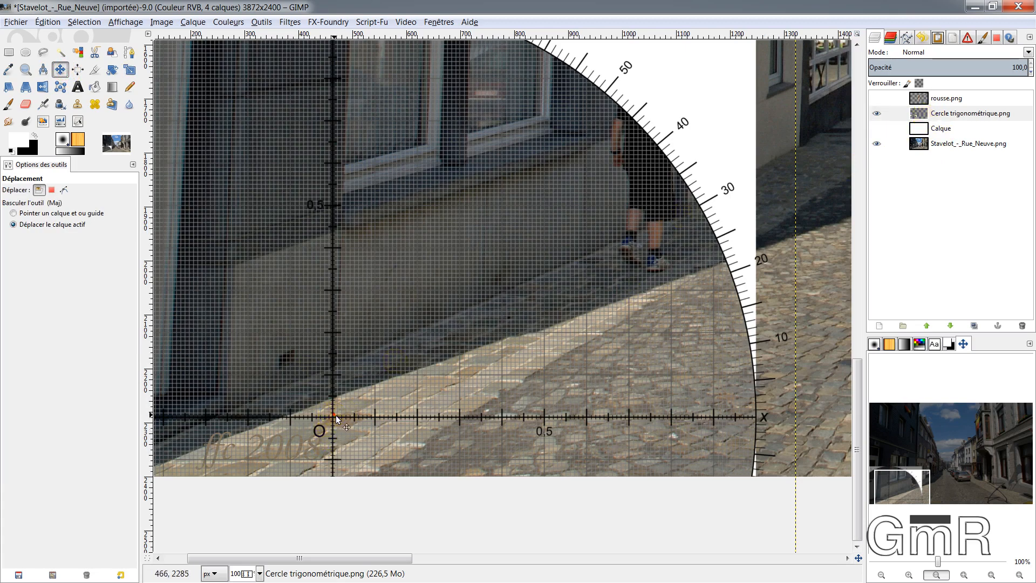
pyautogui.moveTo(336, 416); pyautogui.dragTo(318, 409)
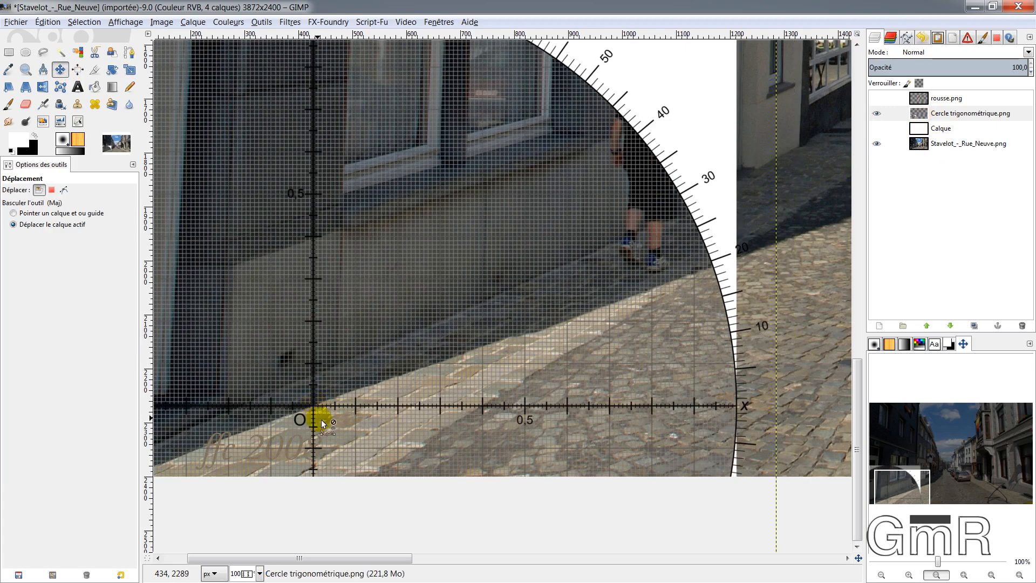
# - Examine the shadow edge from the circle's origin to the graduated rim to read the angle where it crosses
pyautogui.keyDown('ctrl'); pyautogui.scroll(3, 322, 419); pyautogui.keyUp('ctrl')
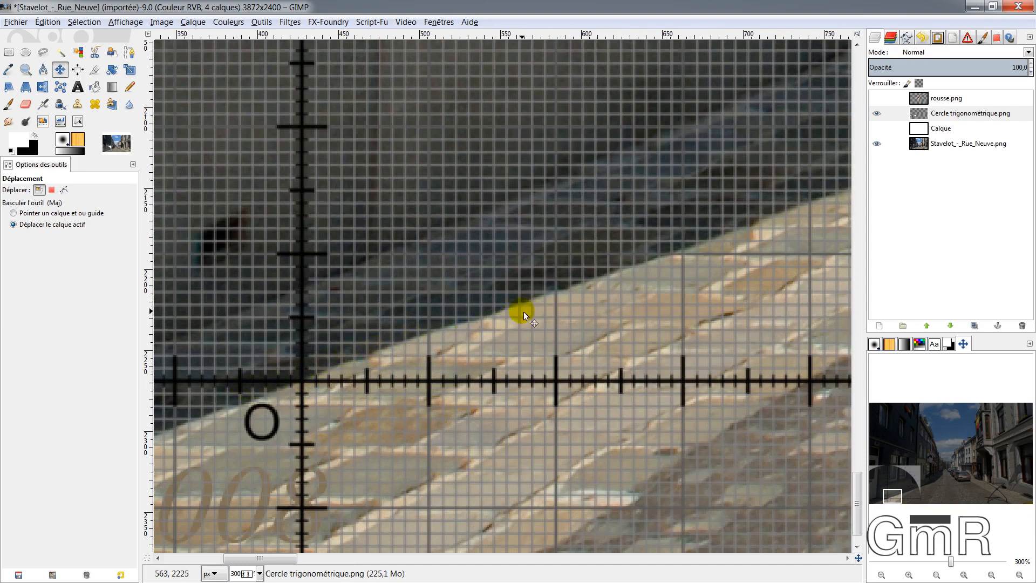
pyautogui.scroll(-1, 559, 291)
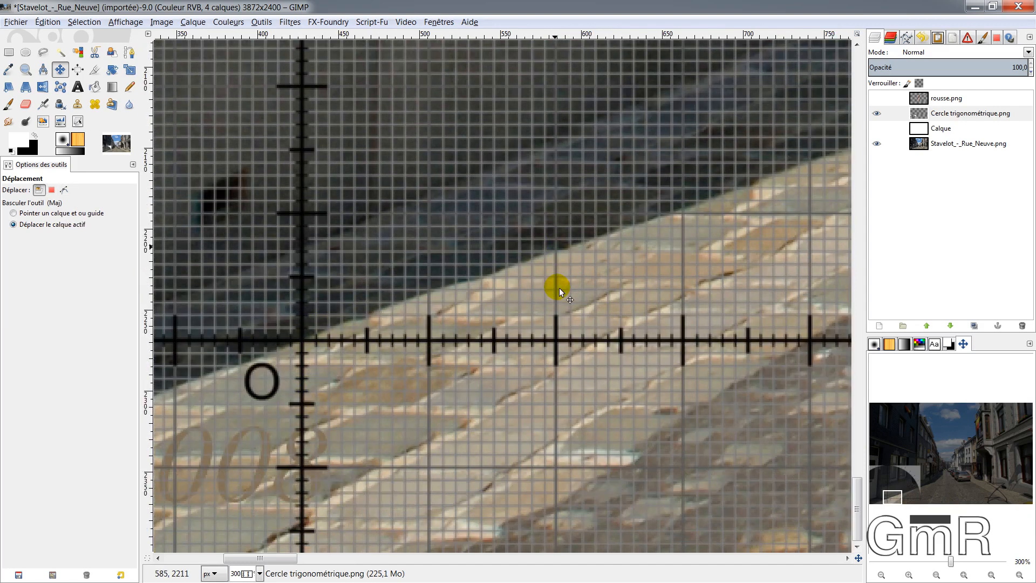
pyautogui.scroll(-2, 633, 263)
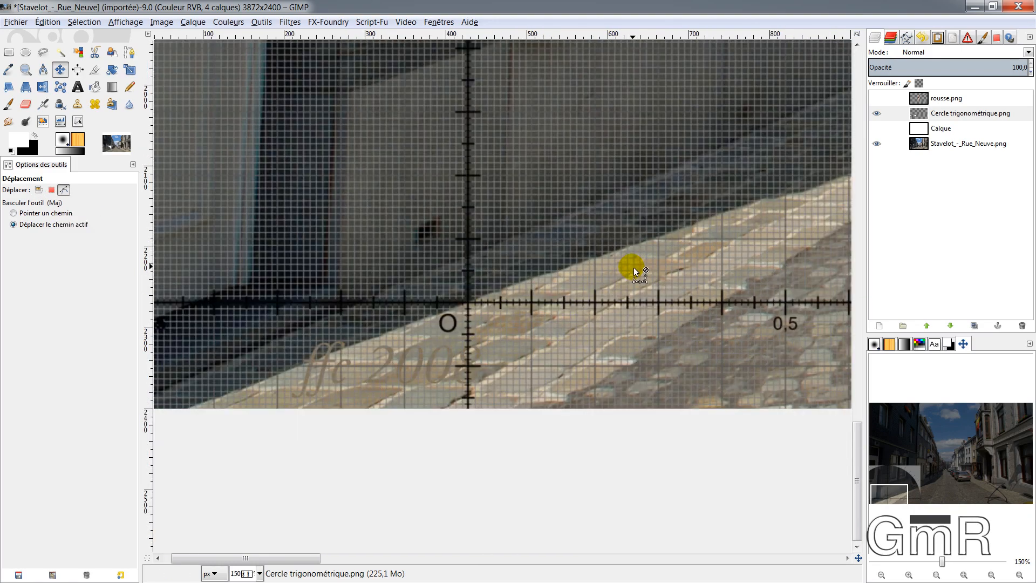
pyautogui.moveTo(682, 240); pyautogui.dragTo(259, 412)
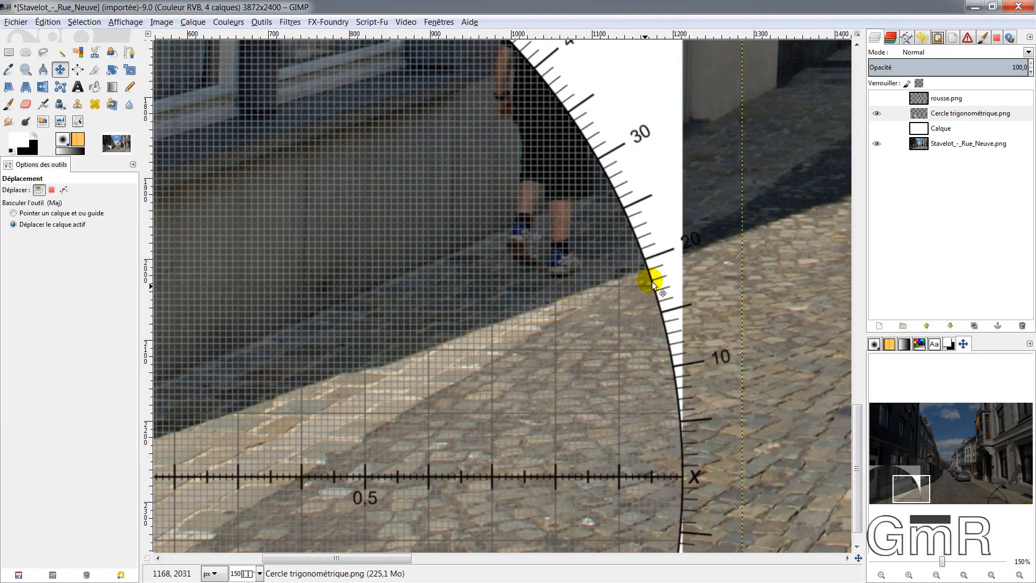
pyautogui.scroll(4, 653, 285)
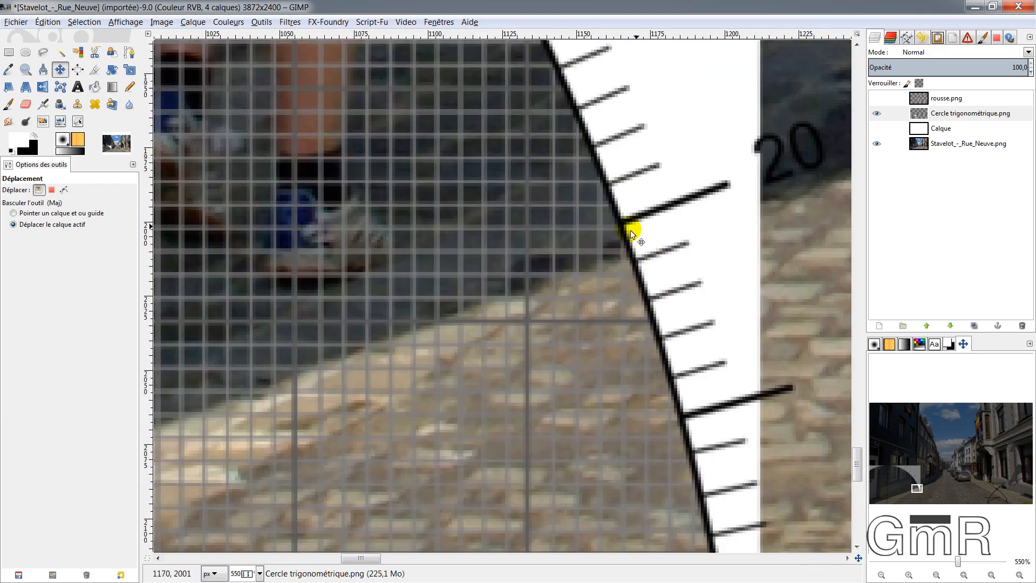
pyautogui.scroll(-2, 623, 264)
pyautogui.scroll(-5, 627, 266)
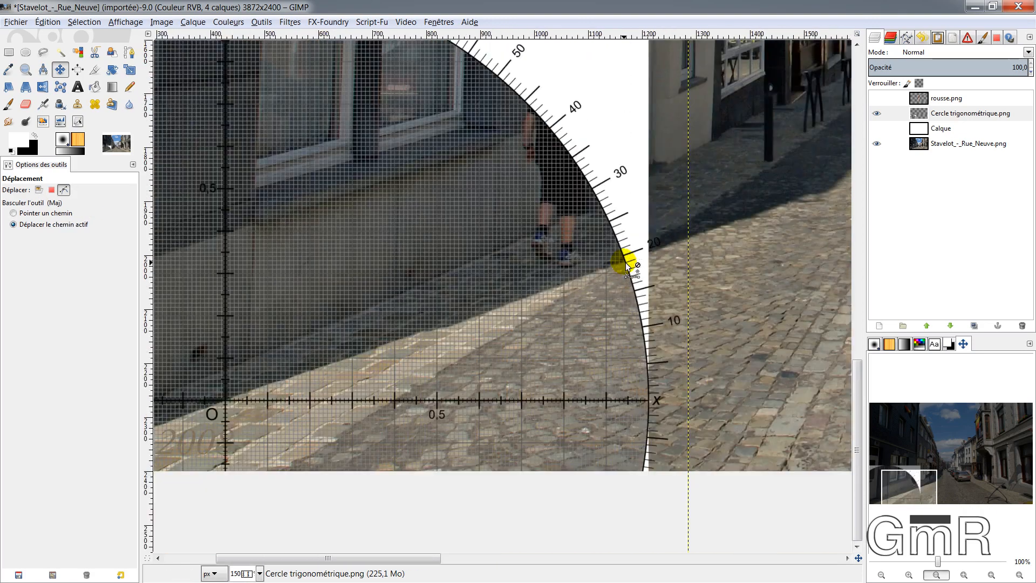
pyautogui.moveTo(700, 418); pyautogui.dragTo(446, 400)
# - Show the rousse.png layer and move the woman down and left onto the street, just beside the trigonometric circle
pyautogui.click(879, 100)
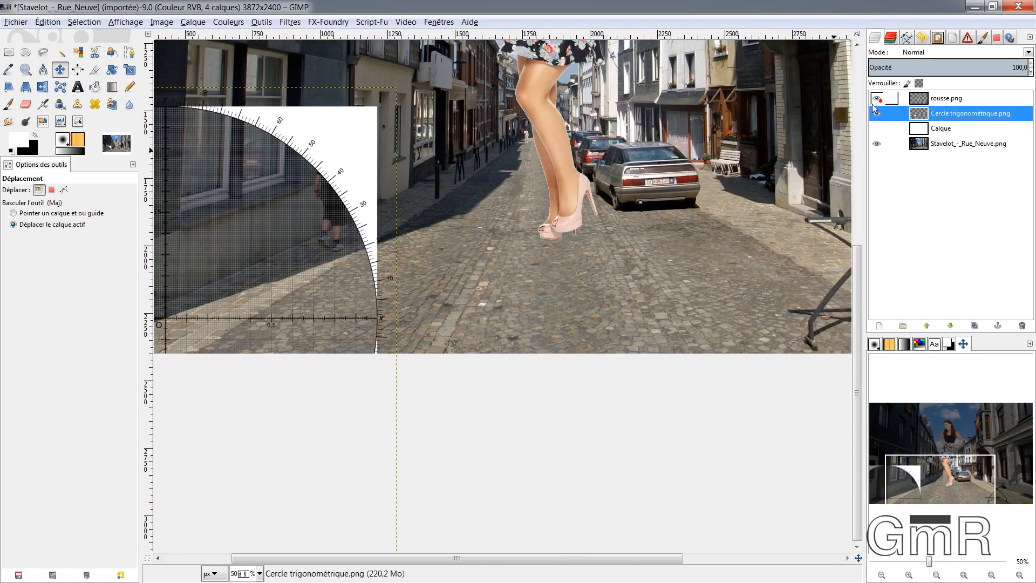
pyautogui.scroll(-2, 560, 213)
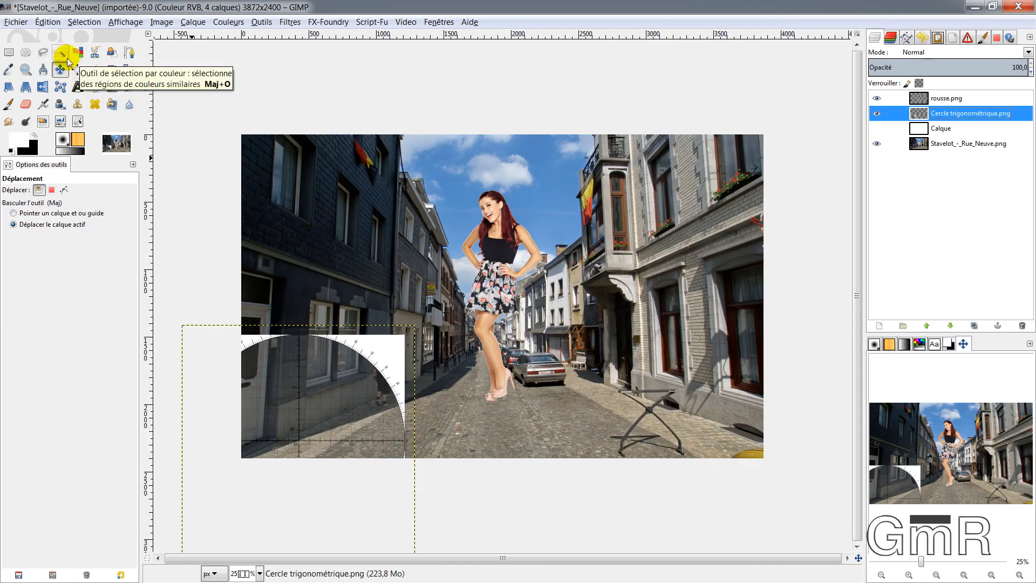
pyautogui.click(59, 70)
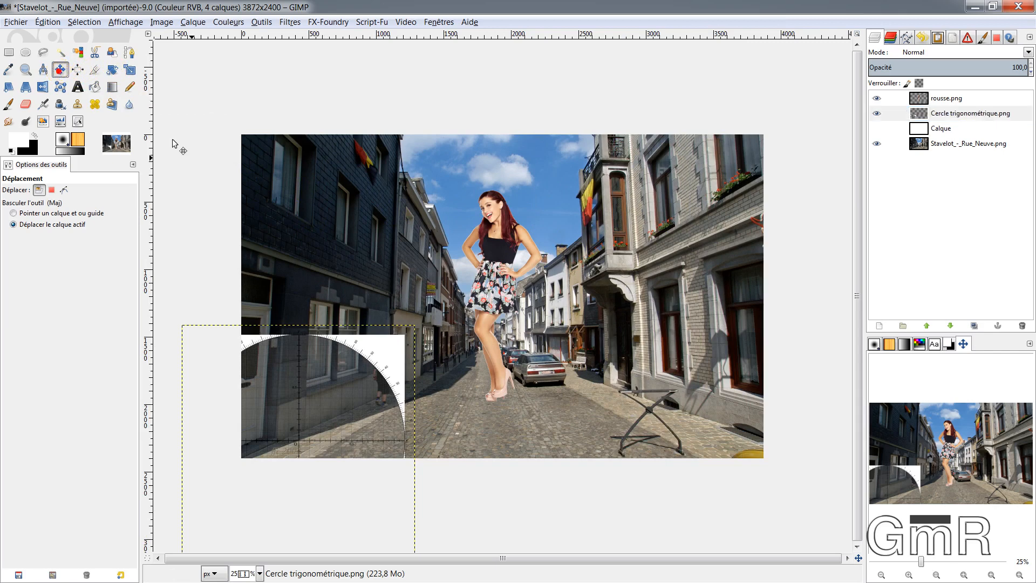
pyautogui.click(508, 295)
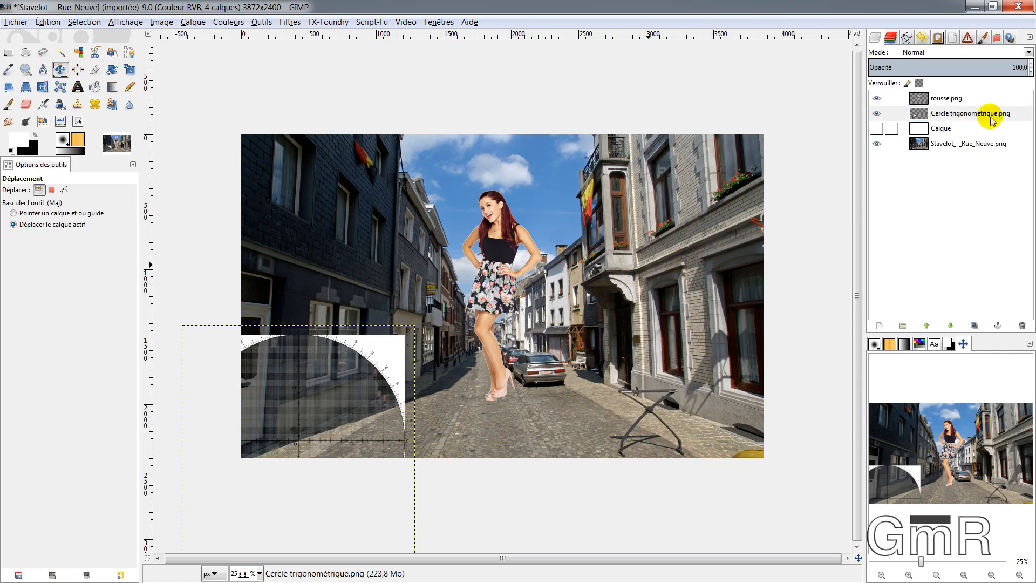
pyautogui.click(941, 99)
pyautogui.click(523, 372)
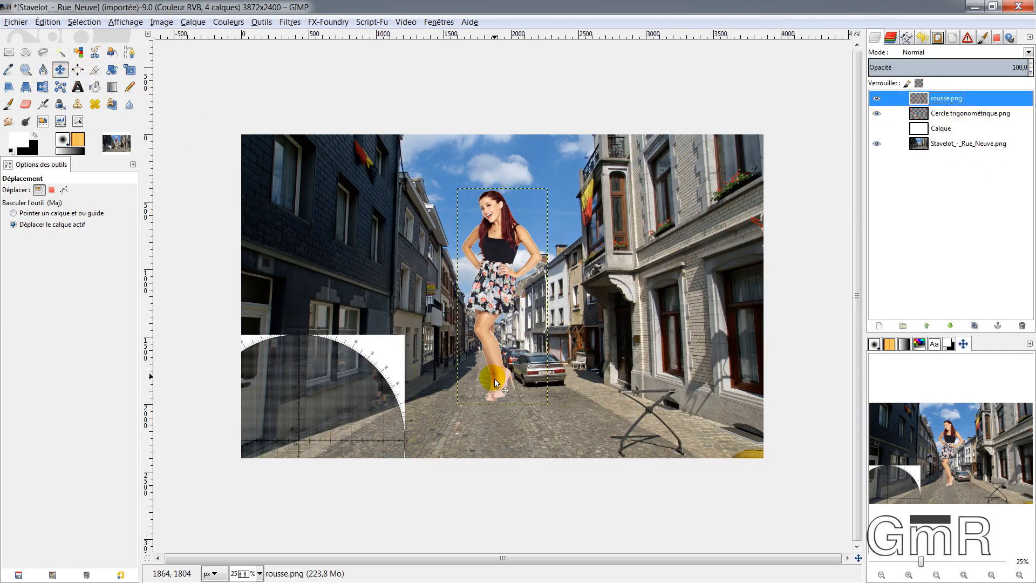
pyautogui.moveTo(494, 382); pyautogui.dragTo(431, 432)
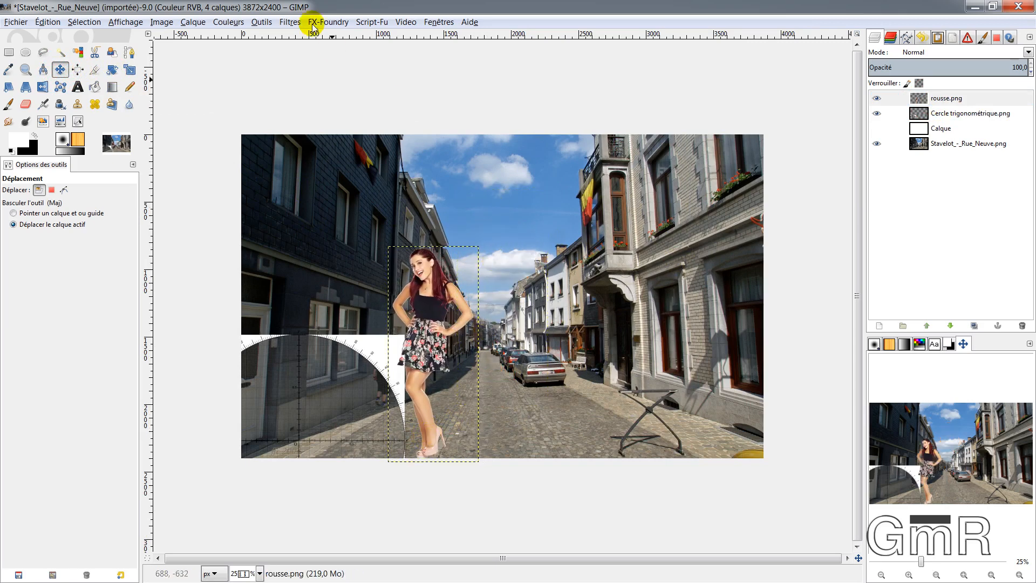
pyautogui.click(286, 23)
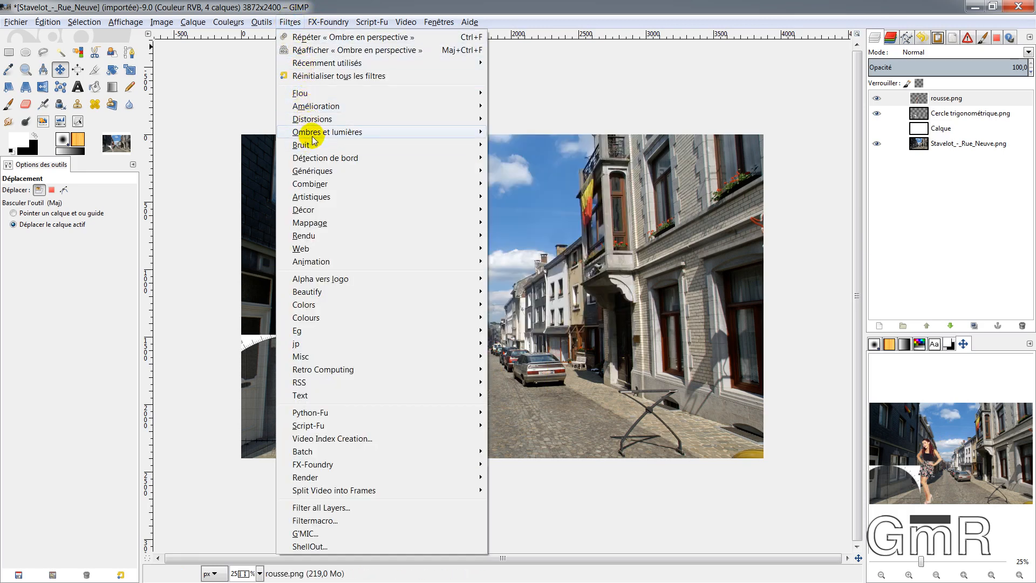
pyautogui.moveTo(310, 135)
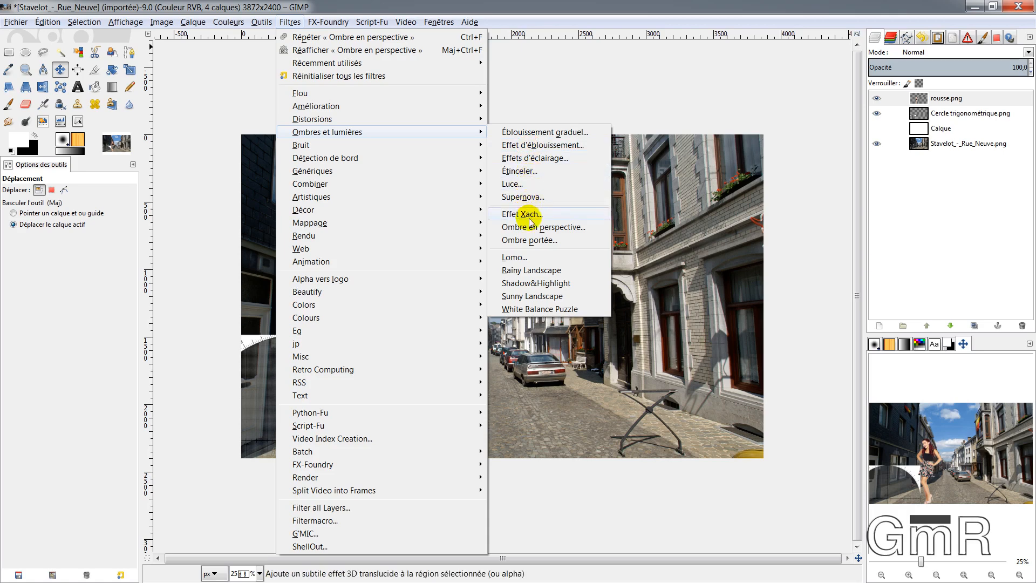
pyautogui.click(529, 240)
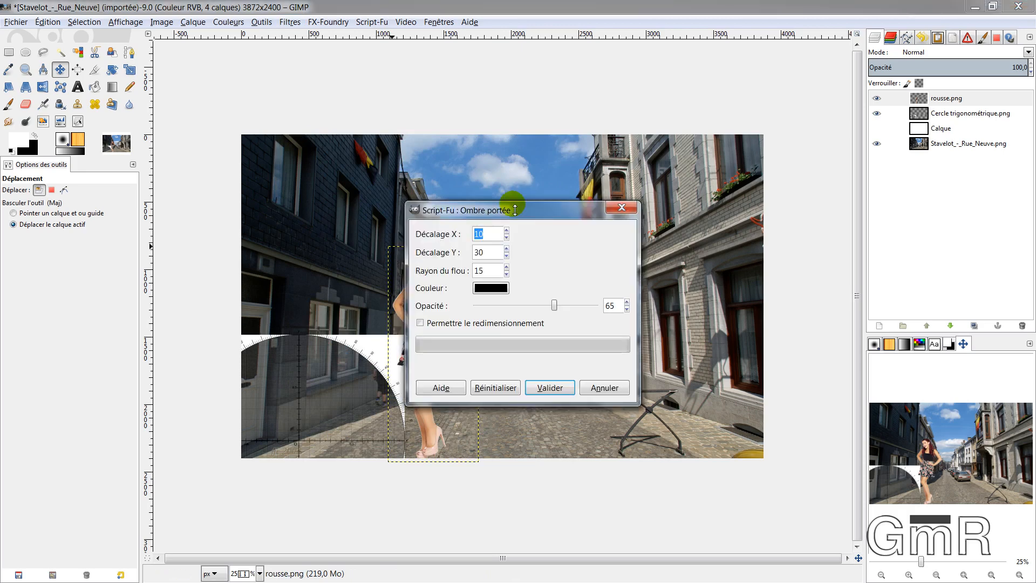
pyautogui.moveTo(509, 209); pyautogui.dragTo(595, 206)
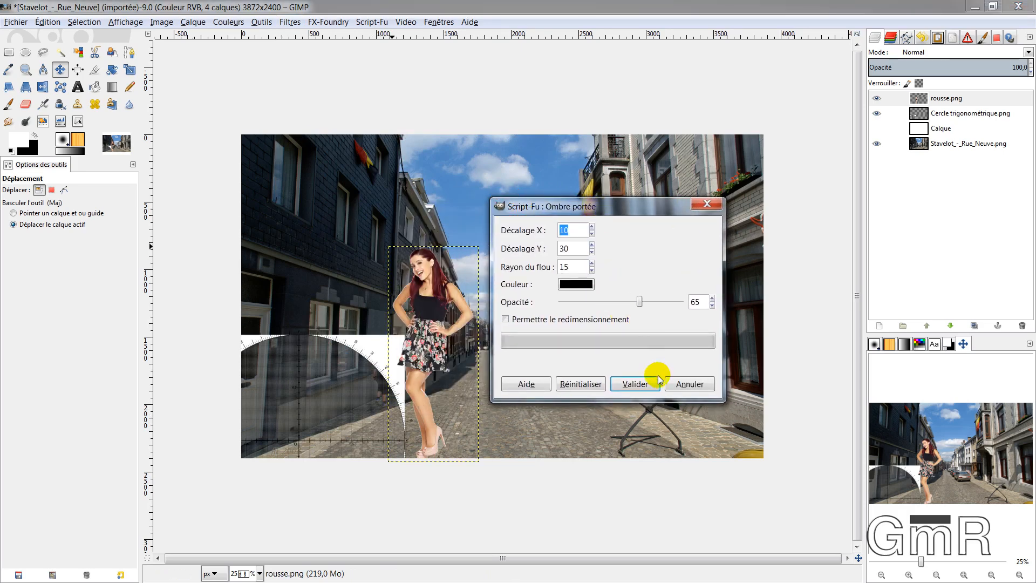
pyautogui.click(695, 388)
pyautogui.click(290, 22)
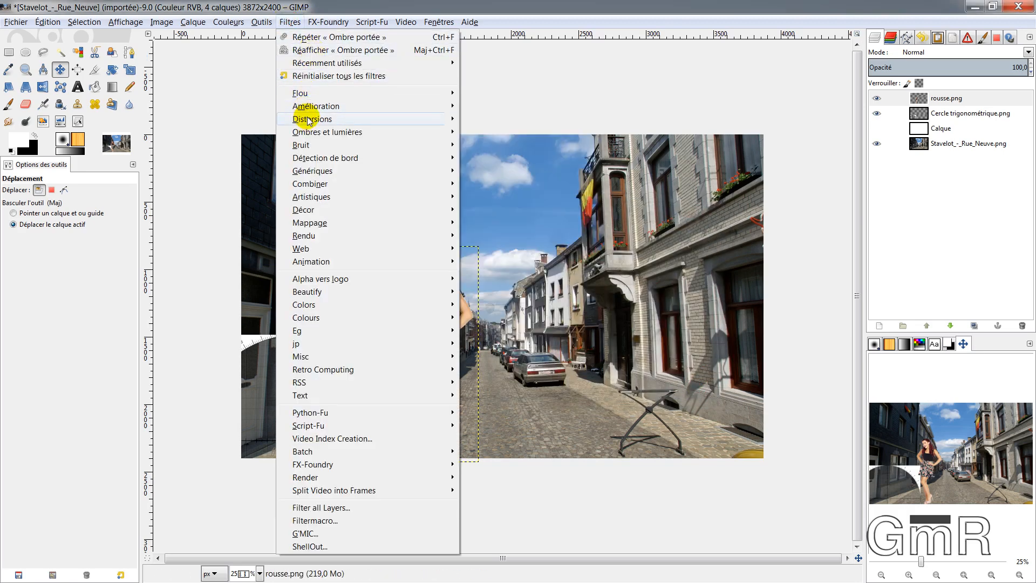
pyautogui.moveTo(310, 120)
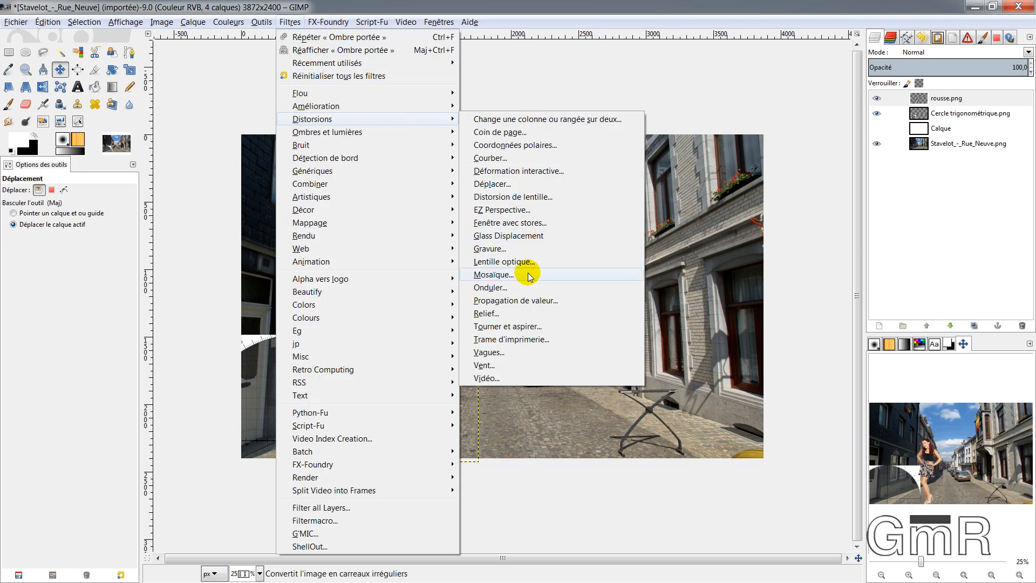
pyautogui.moveTo(346, 129)
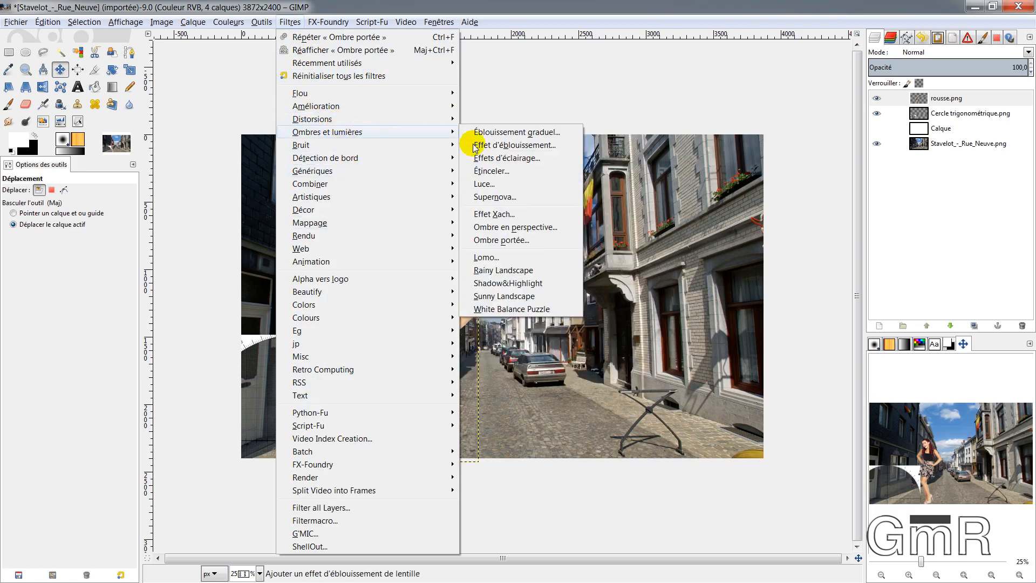
pyautogui.click(497, 227)
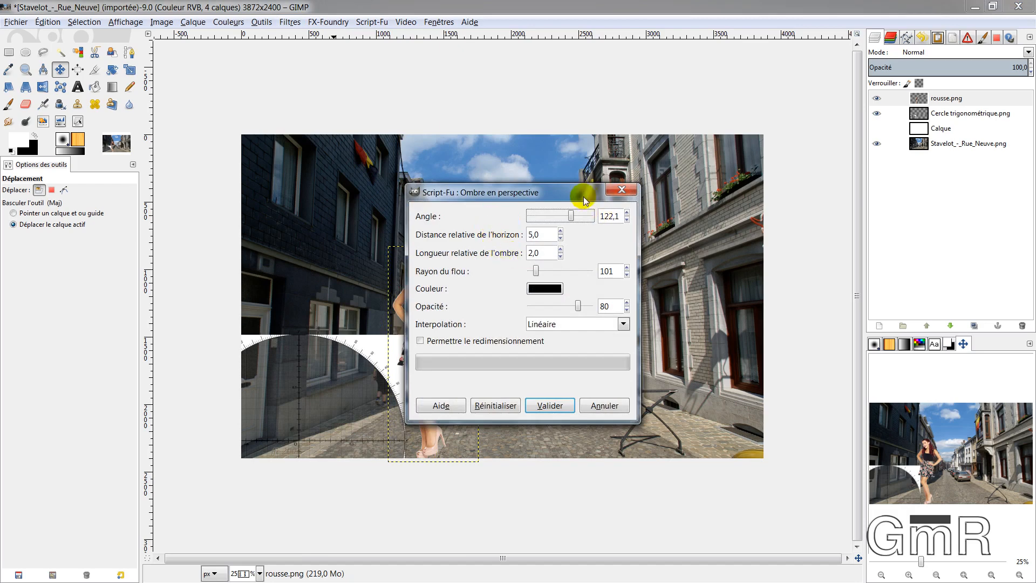
pyautogui.moveTo(584, 197); pyautogui.dragTo(624, 201)
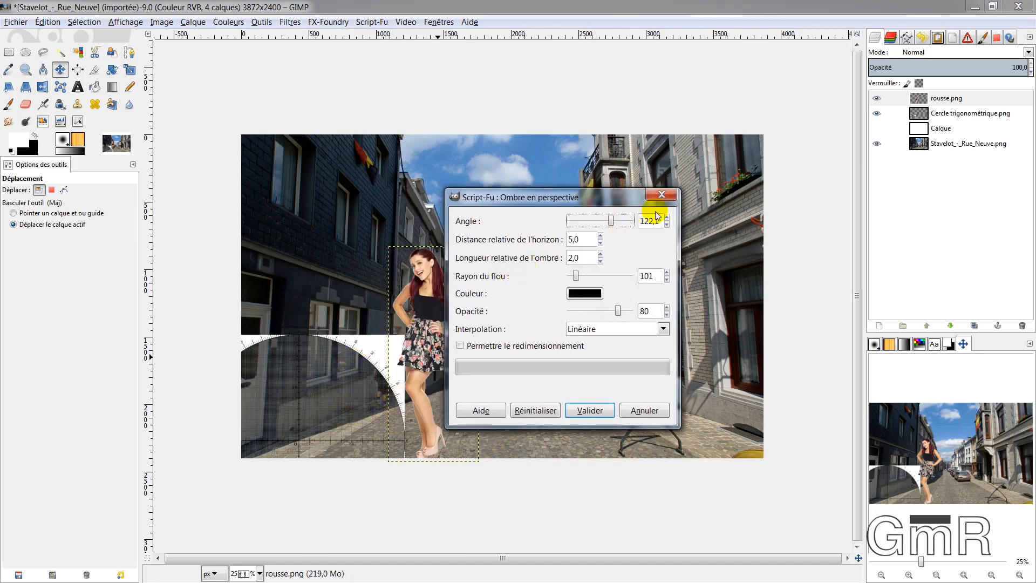
pyautogui.press('Tab')
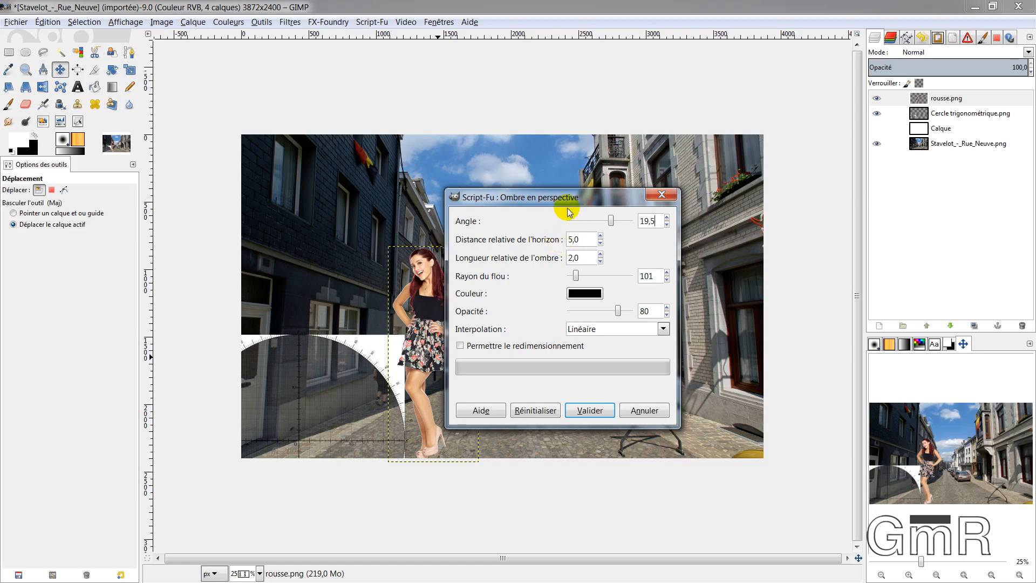
pyautogui.moveTo(569, 189); pyautogui.dragTo(664, 191)
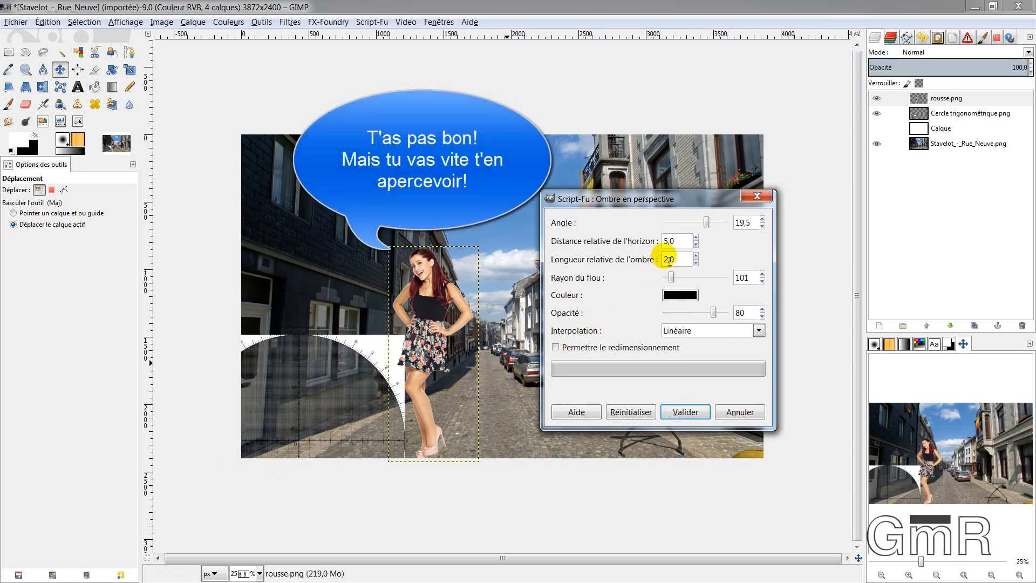
pyautogui.click(672, 259)
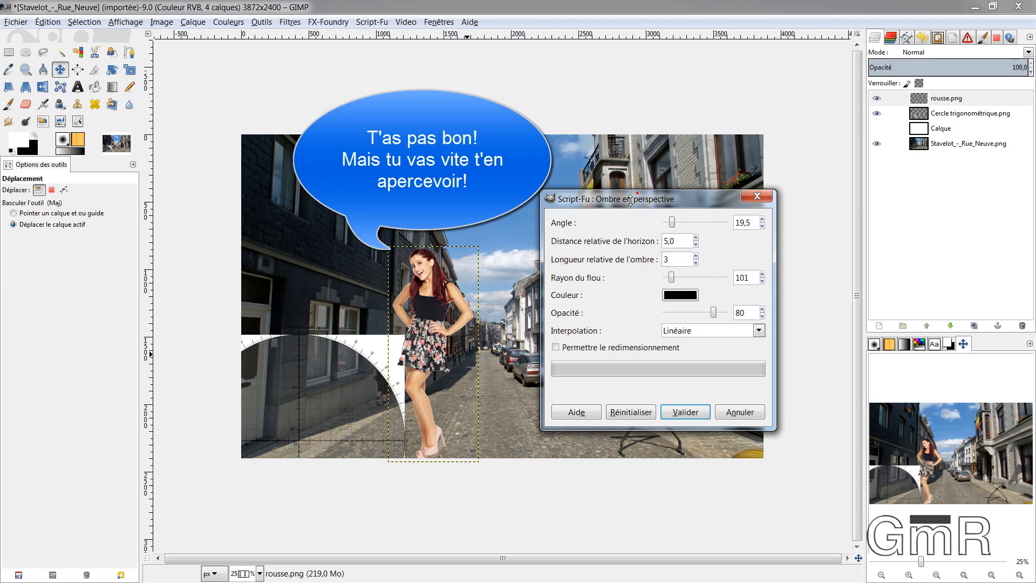
pyautogui.moveTo(606, 195); pyautogui.dragTo(298, 164)
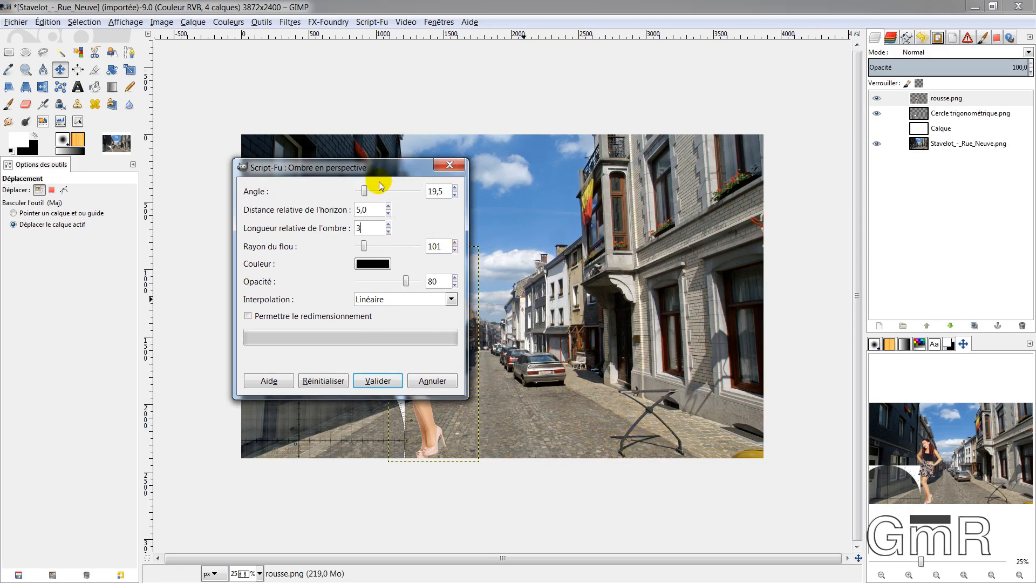
pyautogui.moveTo(346, 170); pyautogui.dragTo(114, 181)
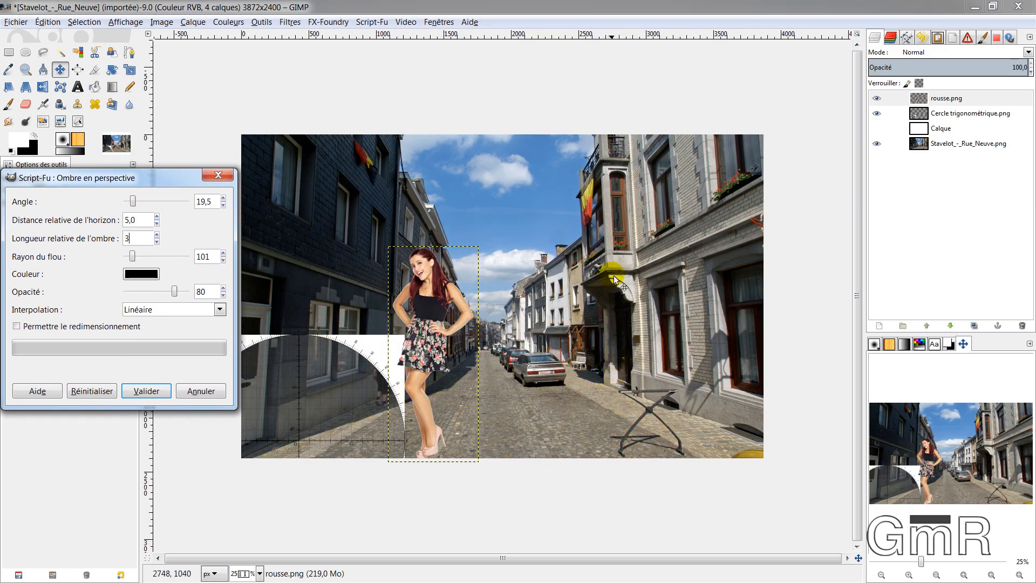
pyautogui.click(587, 383)
pyautogui.click(200, 392)
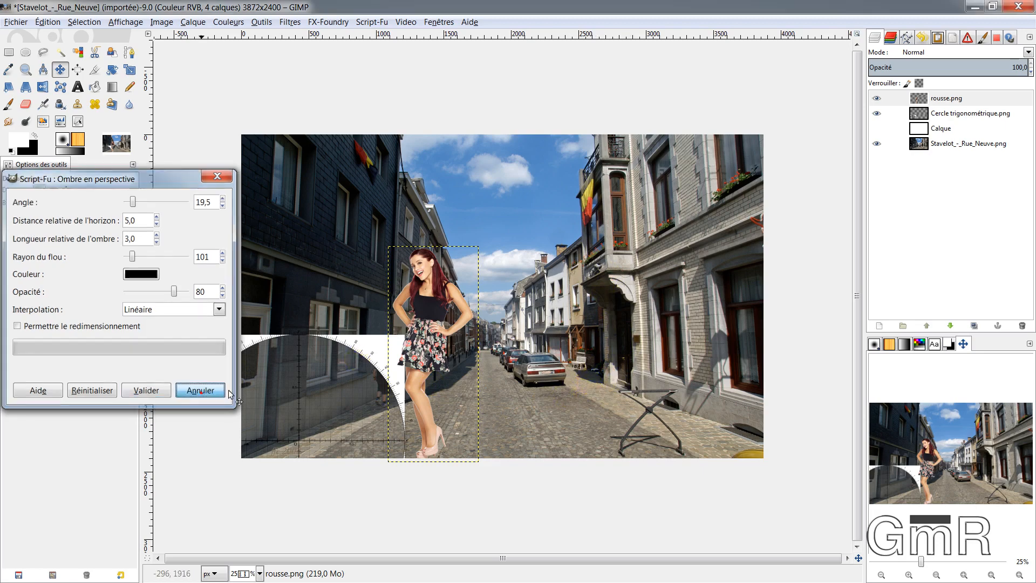
# - Examine the shadow cast by the metal trestle on the pavement and compare it with the woman's position and the trigonometric circle
pyautogui.scroll(2, 566, 353)
pyautogui.click(644, 203)
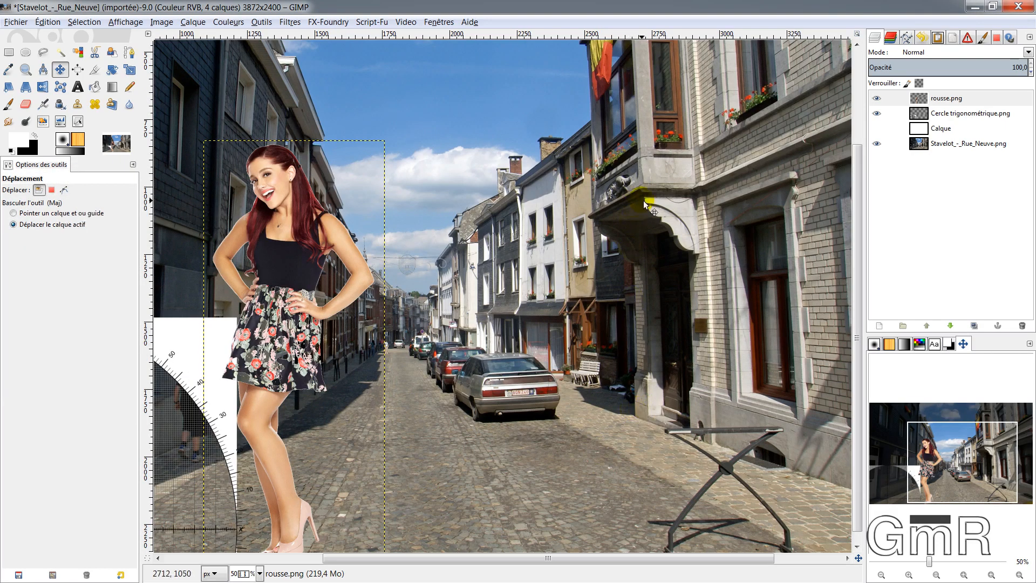
pyautogui.scroll(-1, 679, 488)
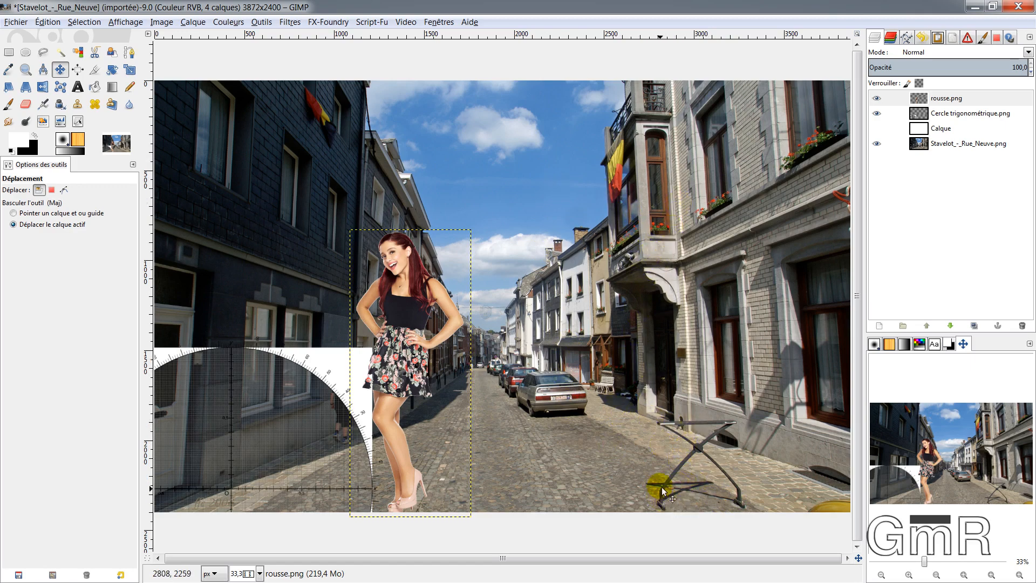
pyautogui.scroll(1, 661, 487)
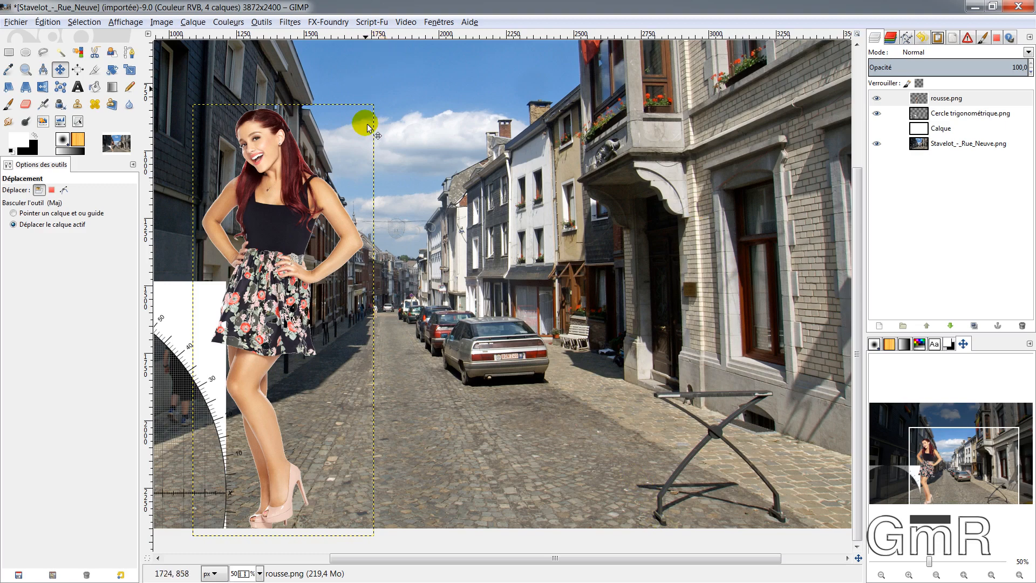
pyautogui.press('ctrl')
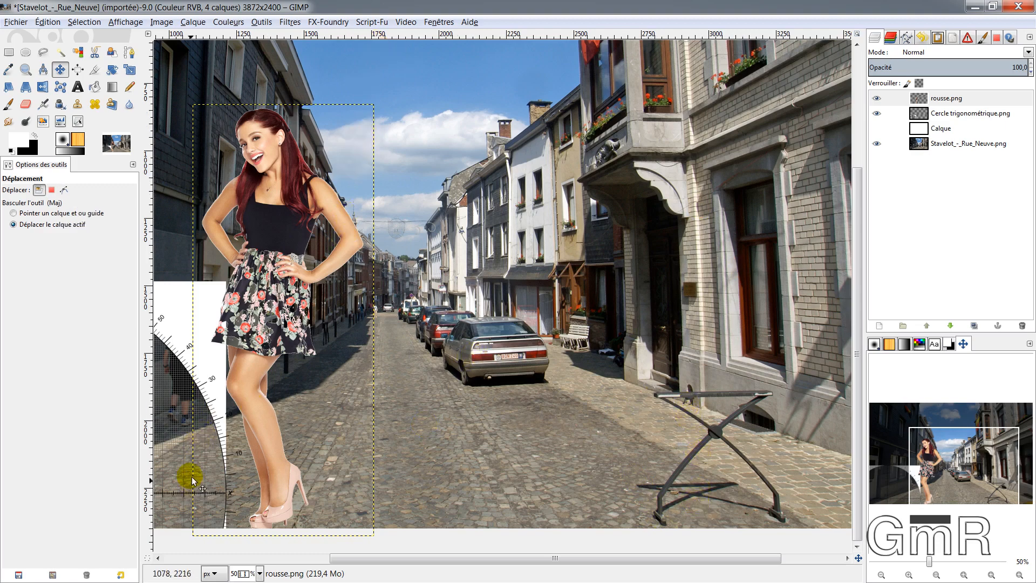
pyautogui.press('ctrl')
pyautogui.scroll(-1, 633, 456)
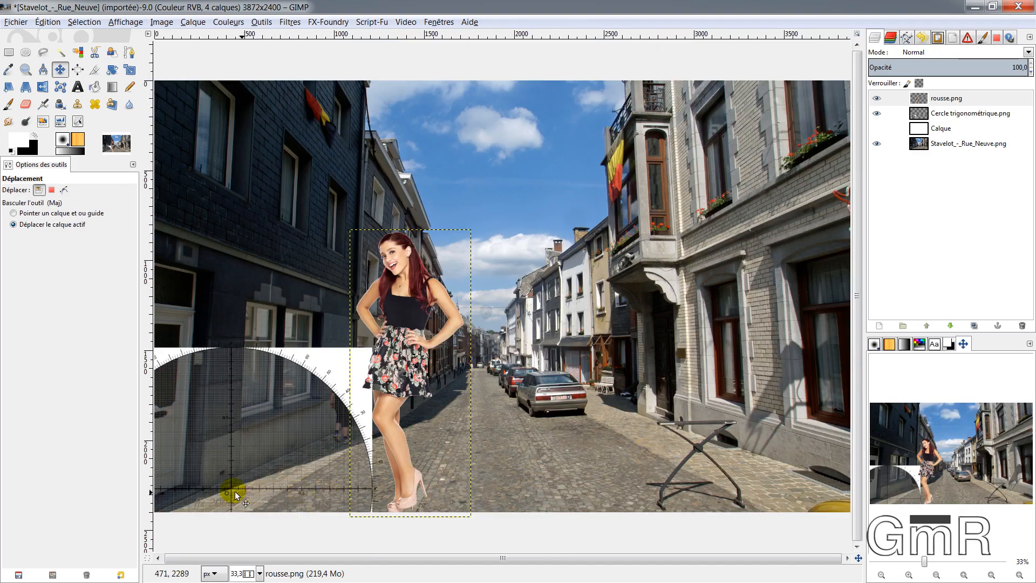
# - Move the Cercle trigonométrique.png layer over the metal trestle so its origin sits at the trestle's left foot
pyautogui.moveTo(230, 492); pyautogui.dragTo(659, 483)
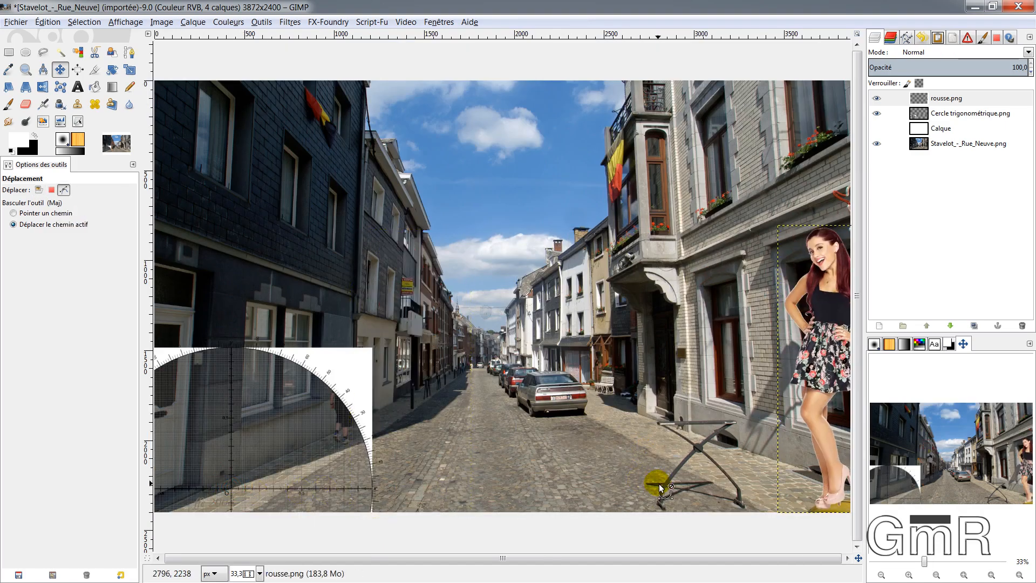
pyautogui.hotkey('ctrl', 'z')
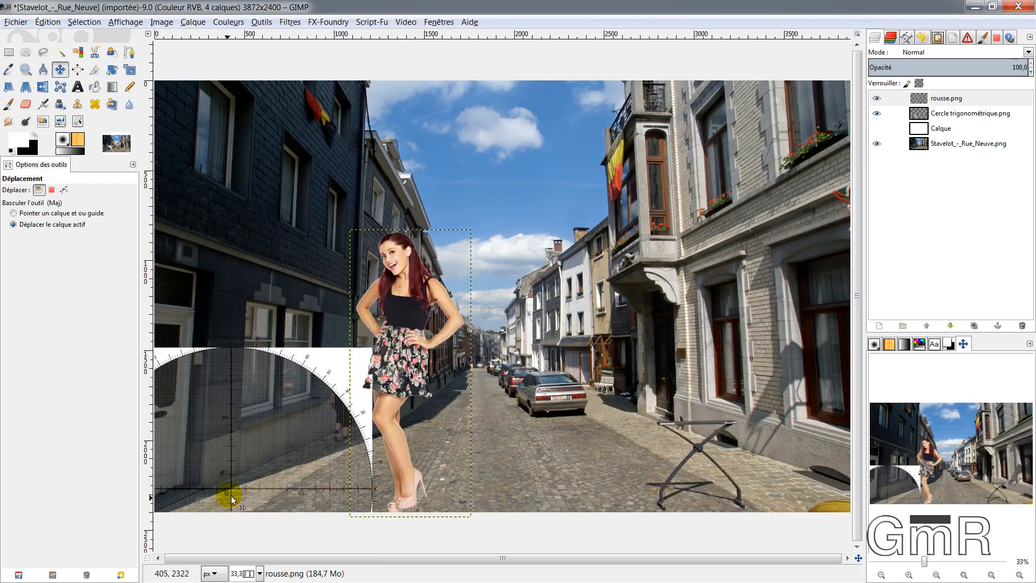
pyautogui.click(915, 116)
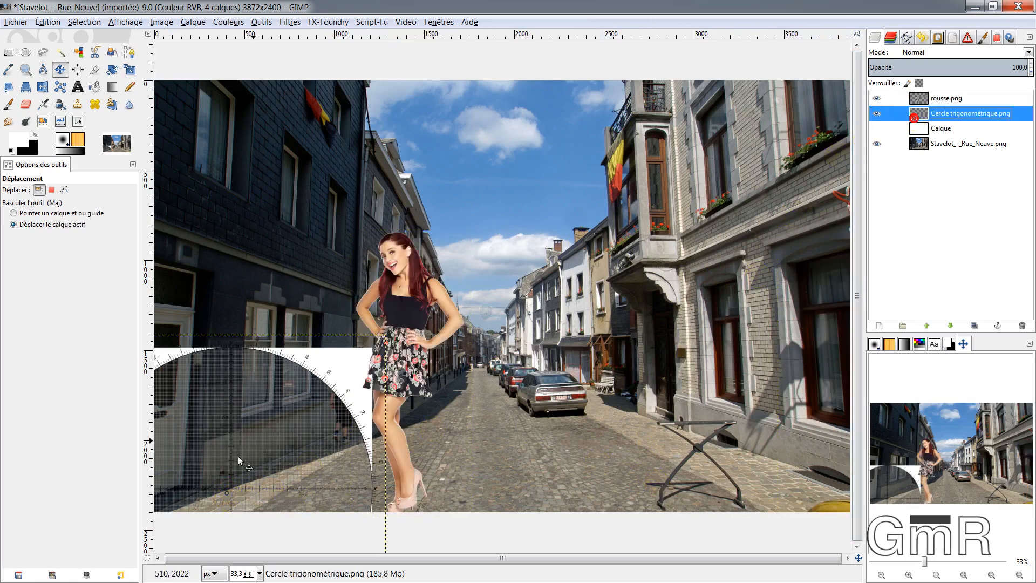
pyautogui.moveTo(236, 491)
pyautogui.mouseDown()
pyautogui.moveTo(294, 503)
pyautogui.moveTo(588, 469)
pyautogui.moveTo(650, 480)
pyautogui.moveTo(663, 507)
pyautogui.mouseUp()
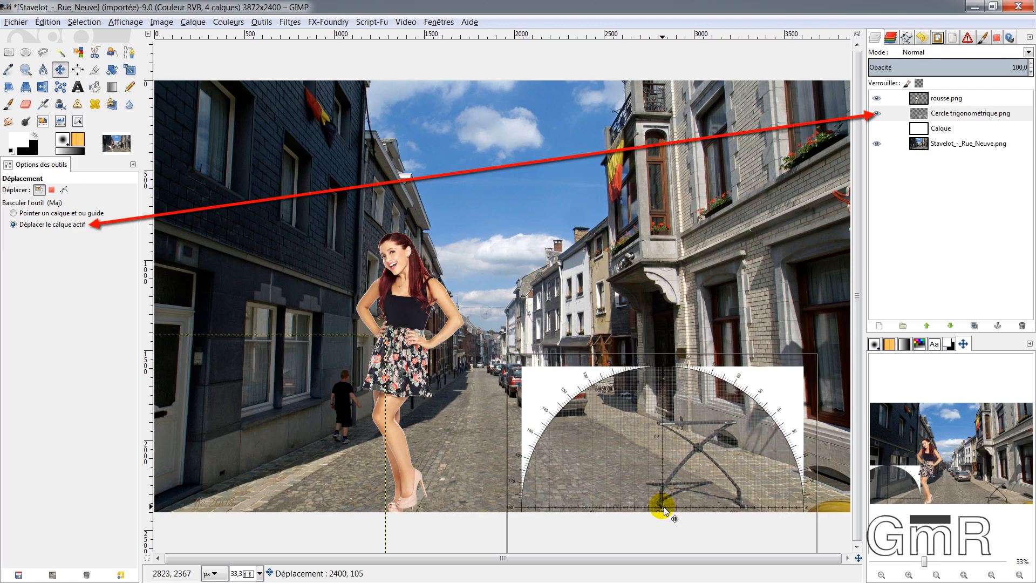
pyautogui.moveTo(663, 506); pyautogui.dragTo(662, 507)
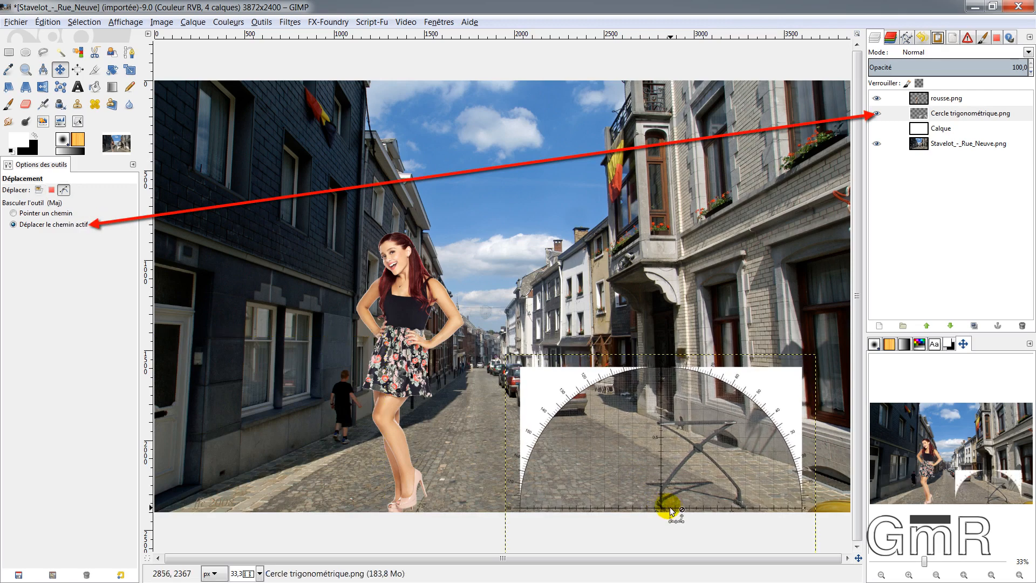
# - Scale the Cercle trigonométrique.png layer proportionally to 479 × 479 pixels, keeping its origin near the foot of the trestle
pyautogui.scroll(2, 672, 511)
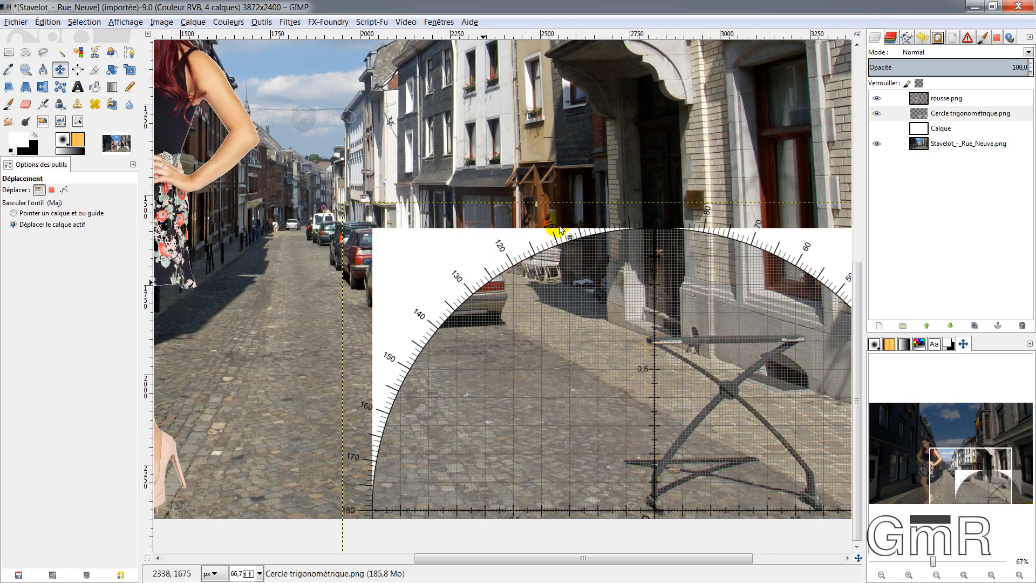
pyautogui.click(132, 71)
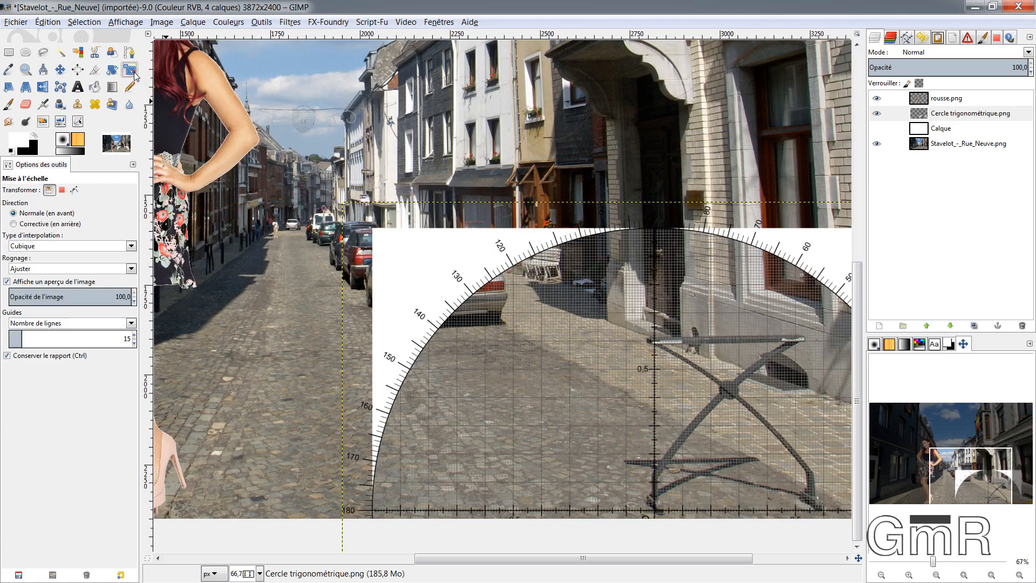
pyautogui.click(453, 286)
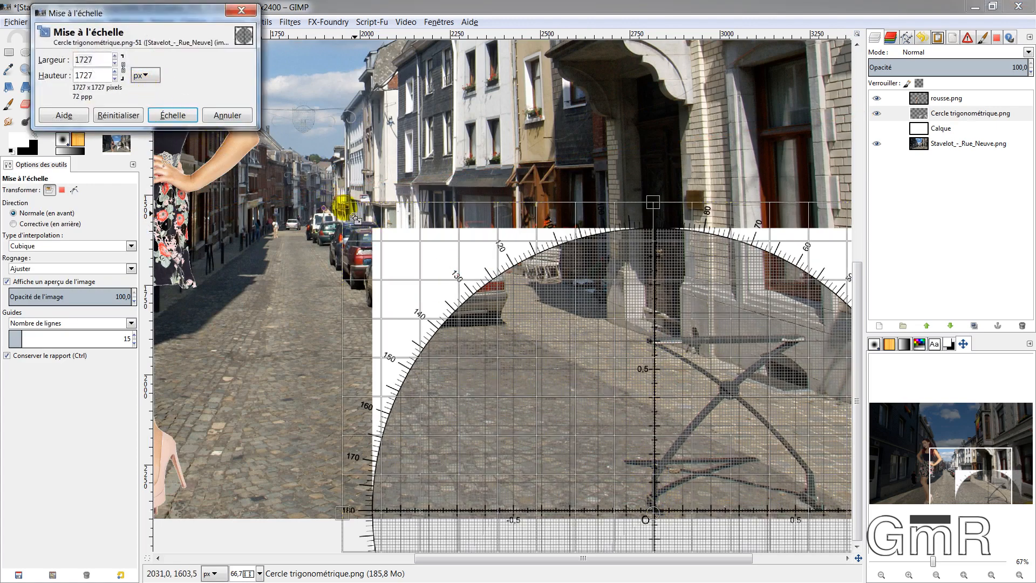
pyautogui.moveTo(341, 203); pyautogui.dragTo(401, 261)
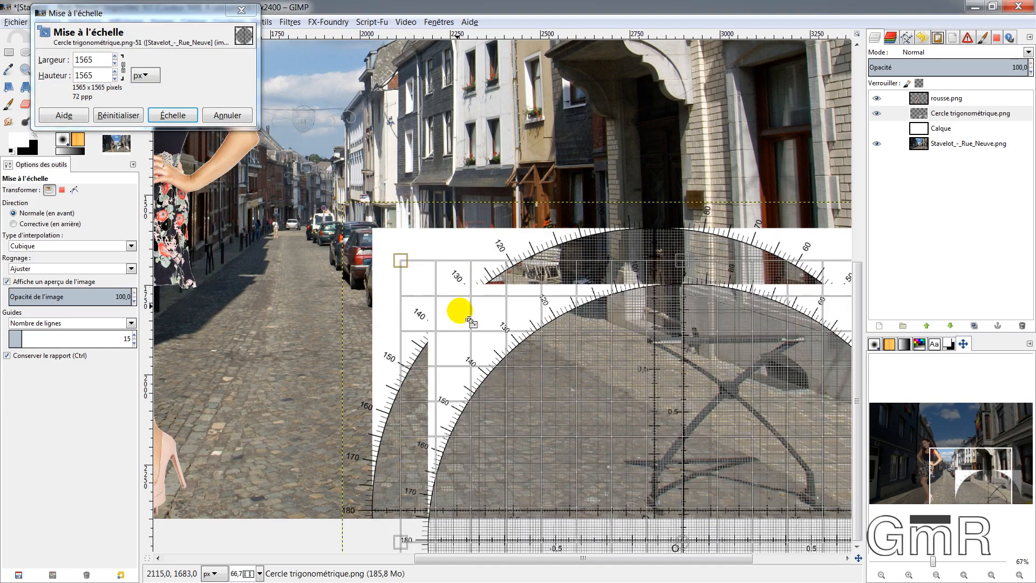
pyautogui.moveTo(538, 385); pyautogui.dragTo(533, 383)
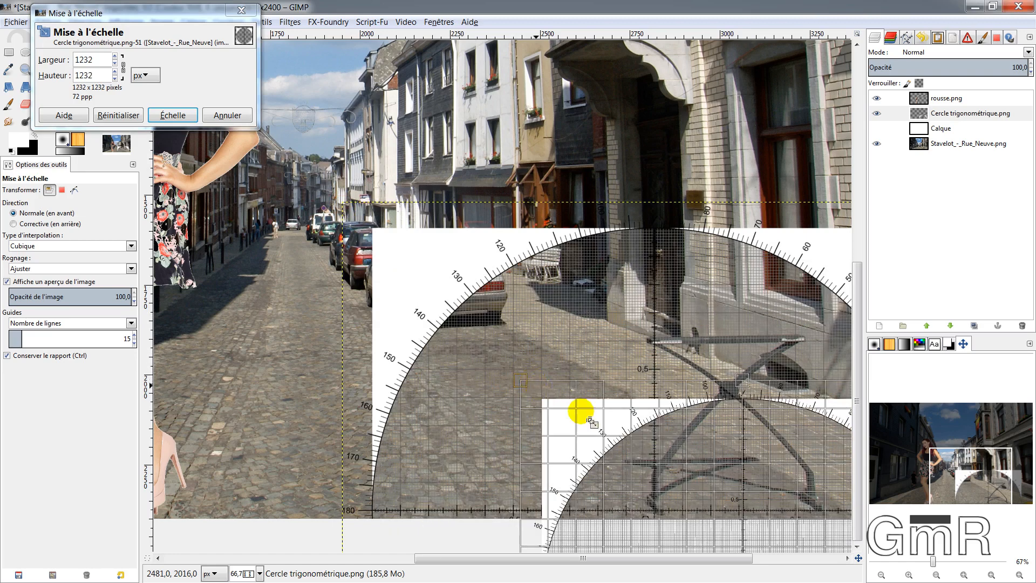
pyautogui.scroll(-2, 735, 505)
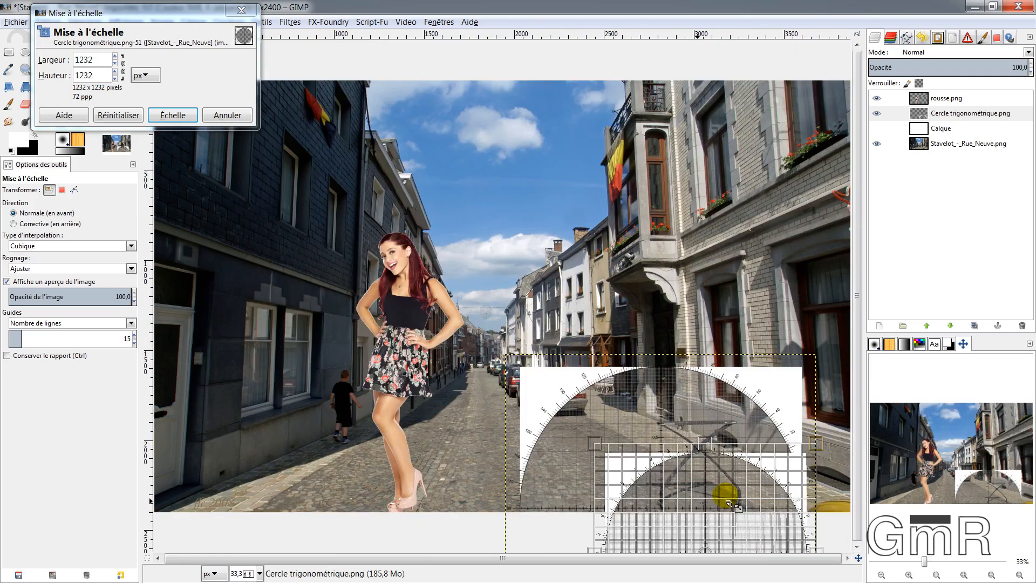
pyautogui.moveTo(718, 556); pyautogui.dragTo(669, 506)
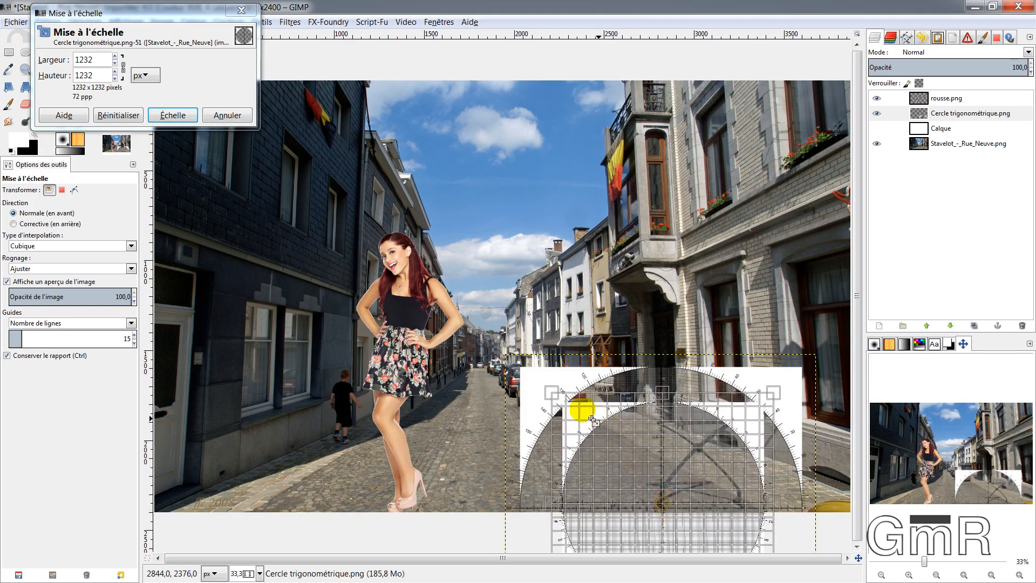
pyautogui.moveTo(594, 437); pyautogui.dragTo(637, 479)
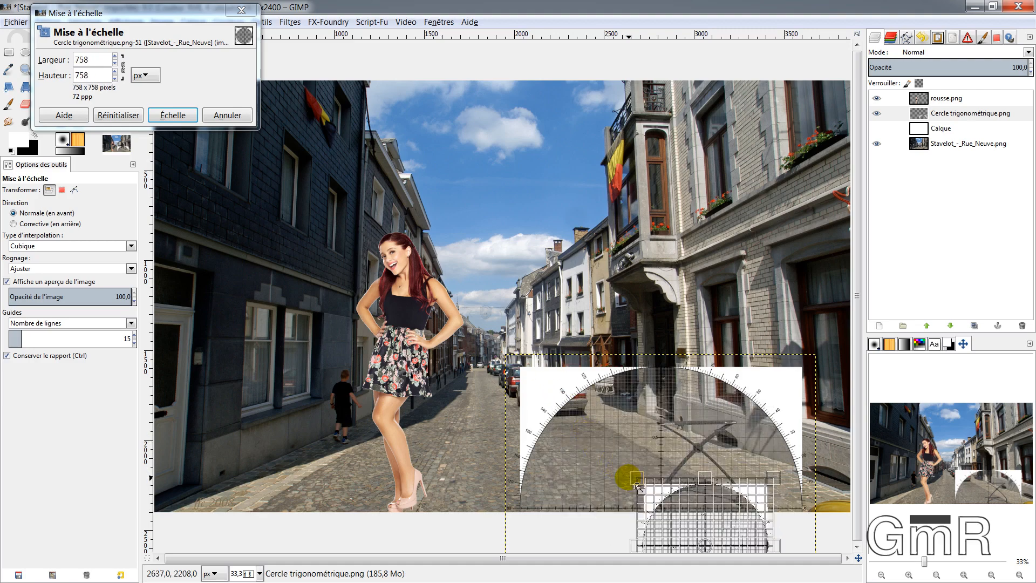
pyautogui.moveTo(700, 535); pyautogui.dragTo(674, 510)
pyautogui.moveTo(608, 447); pyautogui.dragTo(671, 508)
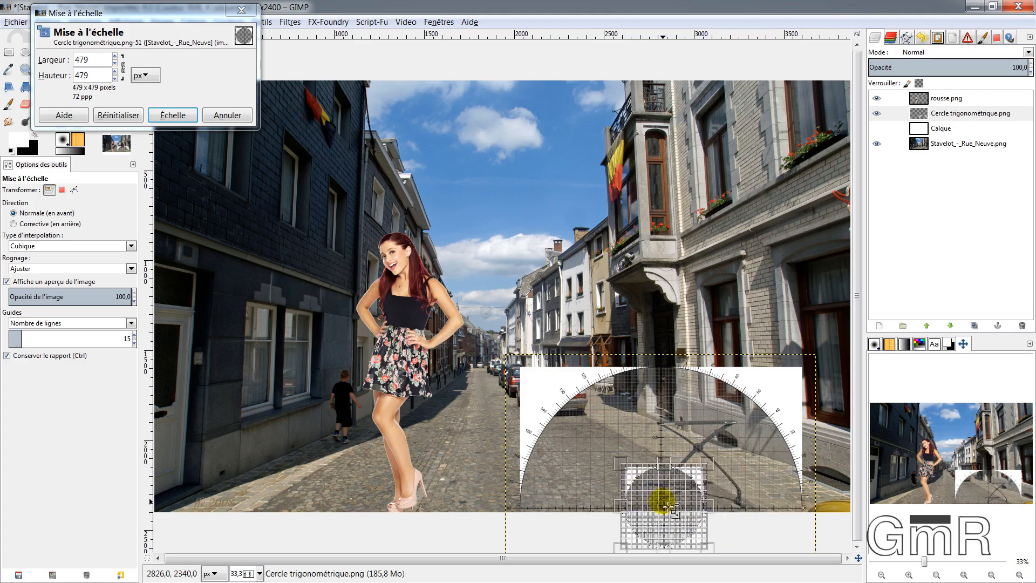
pyautogui.click(174, 115)
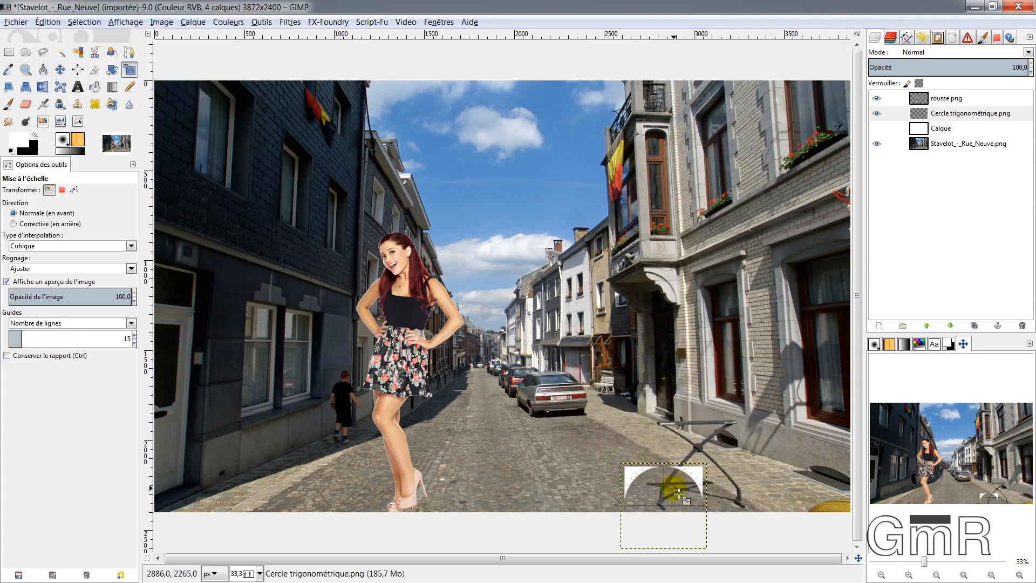
# - Examine the circle's degree graduations up close to read the direction angle of the metal trestle's shadow
pyautogui.press('1')
pyautogui.keyDown('ctrl'); pyautogui.scroll(1, 678, 492); pyautogui.keyUp('ctrl')
pyautogui.scroll(-1, 655, 497)
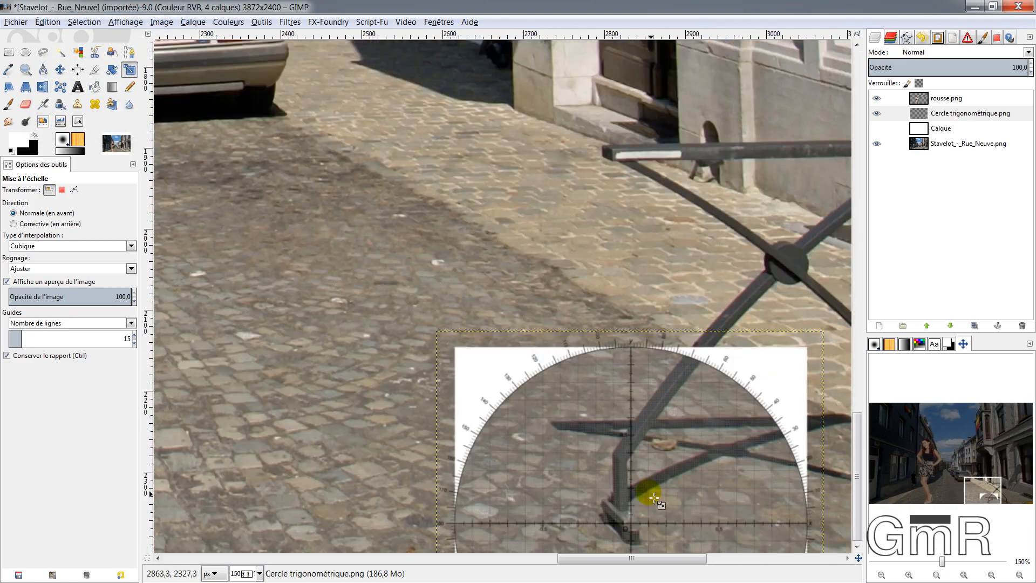
pyautogui.click(640, 528)
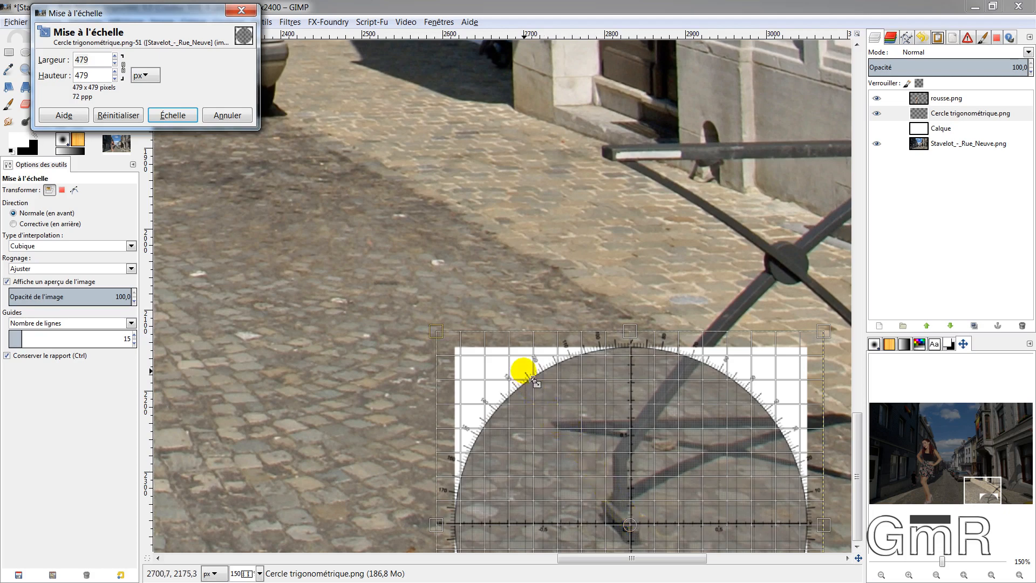
pyautogui.scroll(2, 539, 384)
pyautogui.scroll(2, 539, 385)
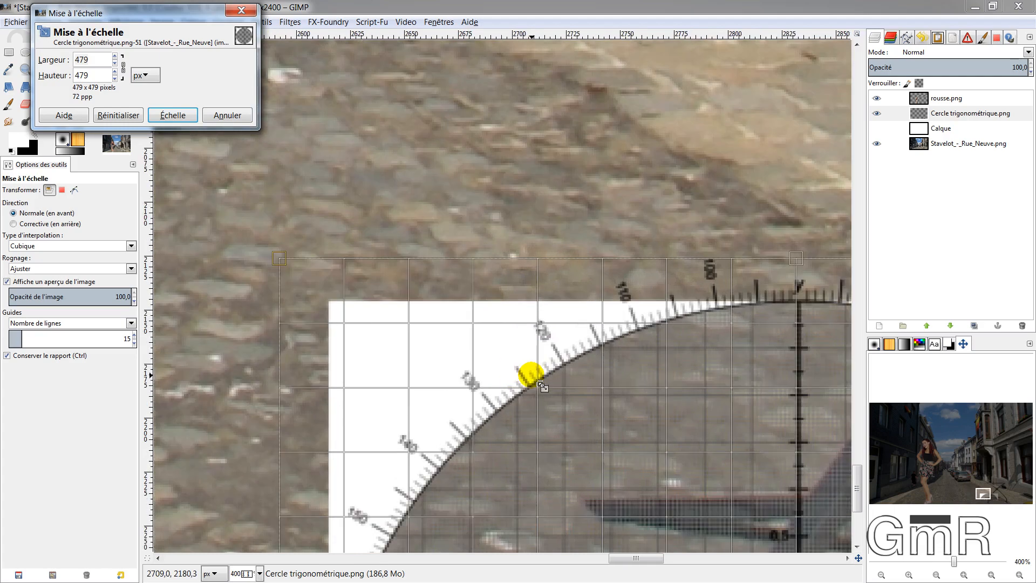
pyautogui.scroll(-5, 539, 384)
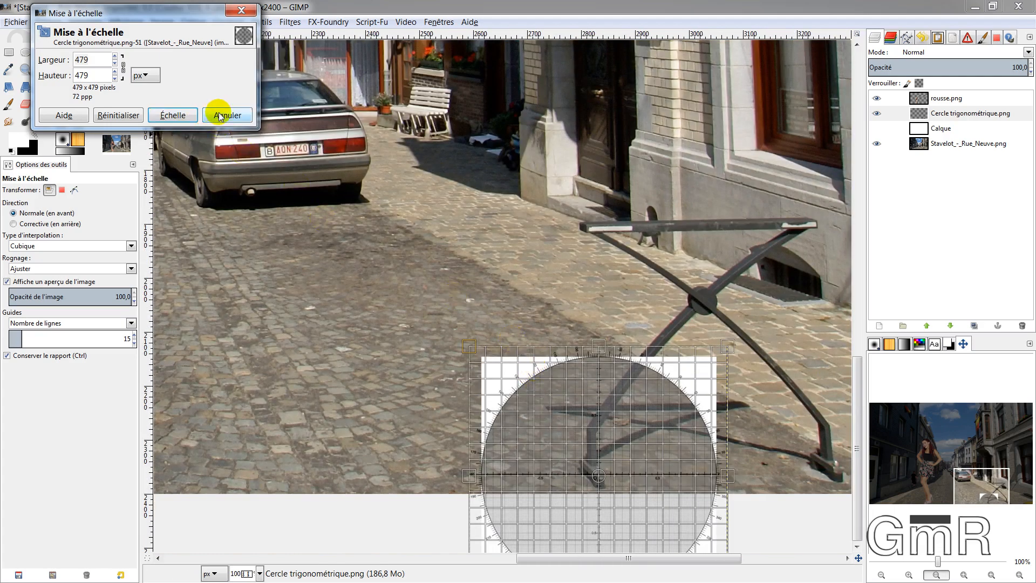
pyautogui.click(221, 115)
pyautogui.scroll(-4, 404, 240)
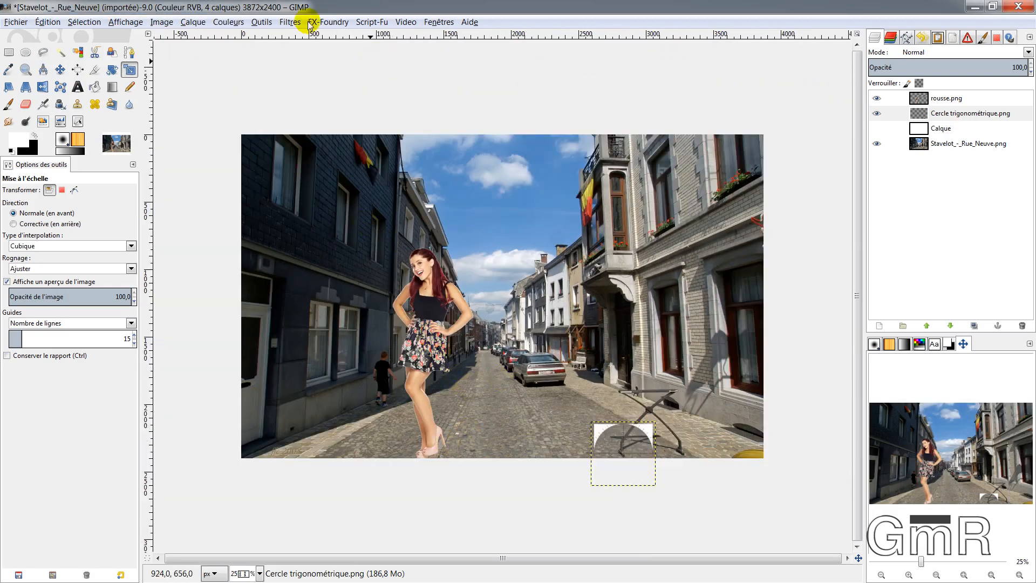
# - Apply a perspective shadow to the Cercle trigonométrique.png layer with an angle of 125 and a relative shadow length of 0,5
pyautogui.click(292, 22)
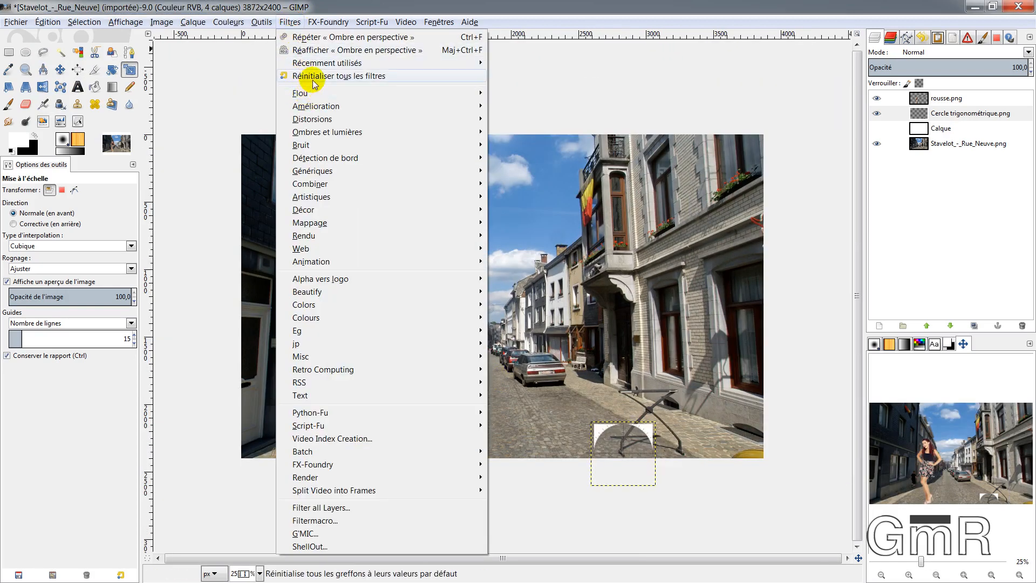
pyautogui.click(325, 50)
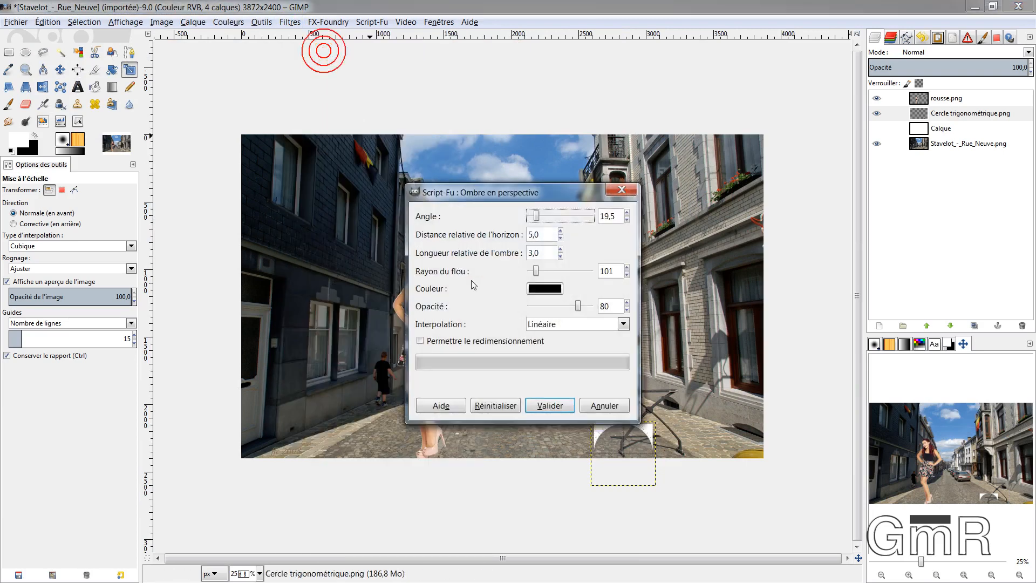
pyautogui.doubleClick(621, 222)
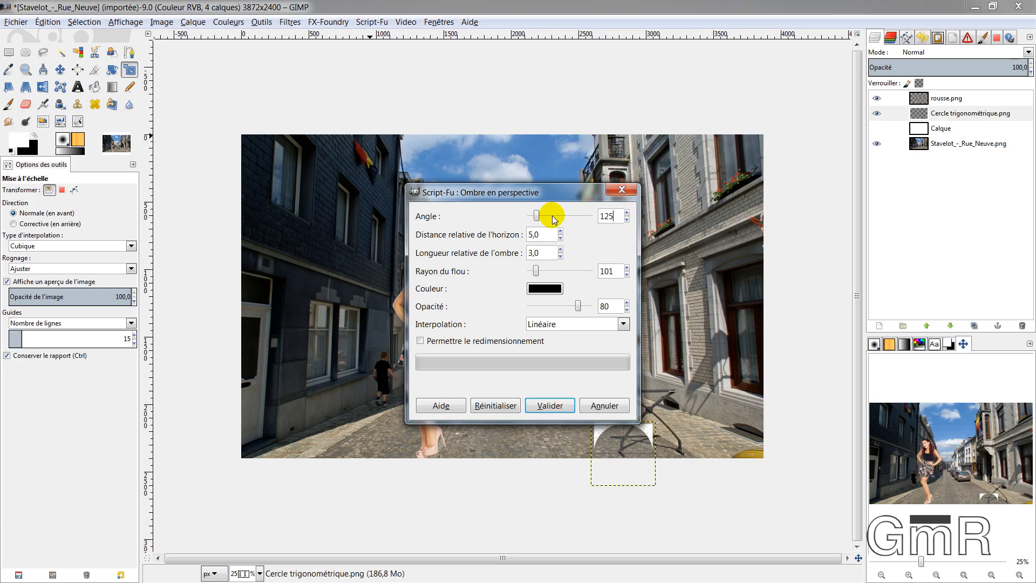
pyautogui.press('Tab')
pyautogui.click(537, 235)
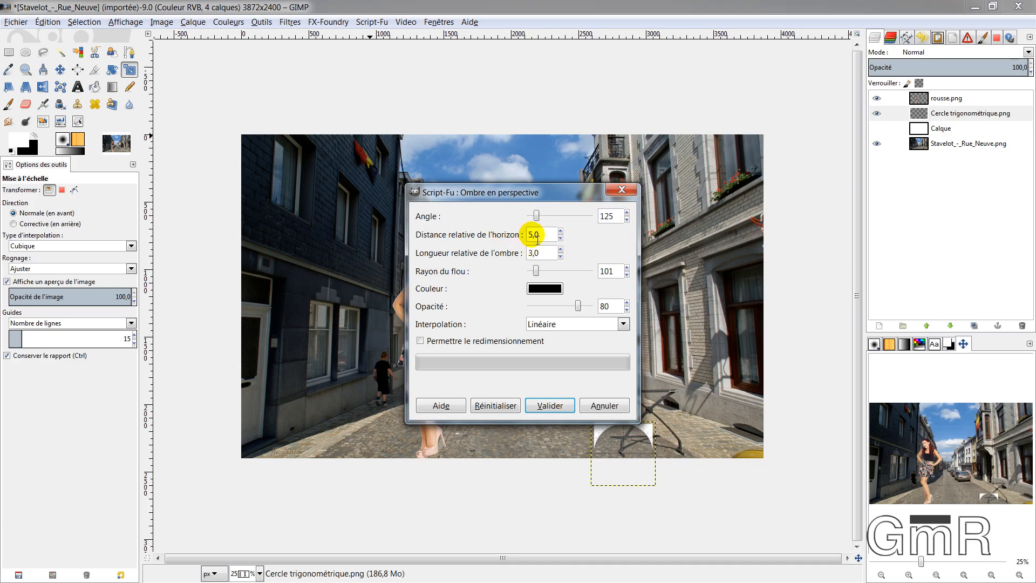
pyautogui.doubleClick(550, 254)
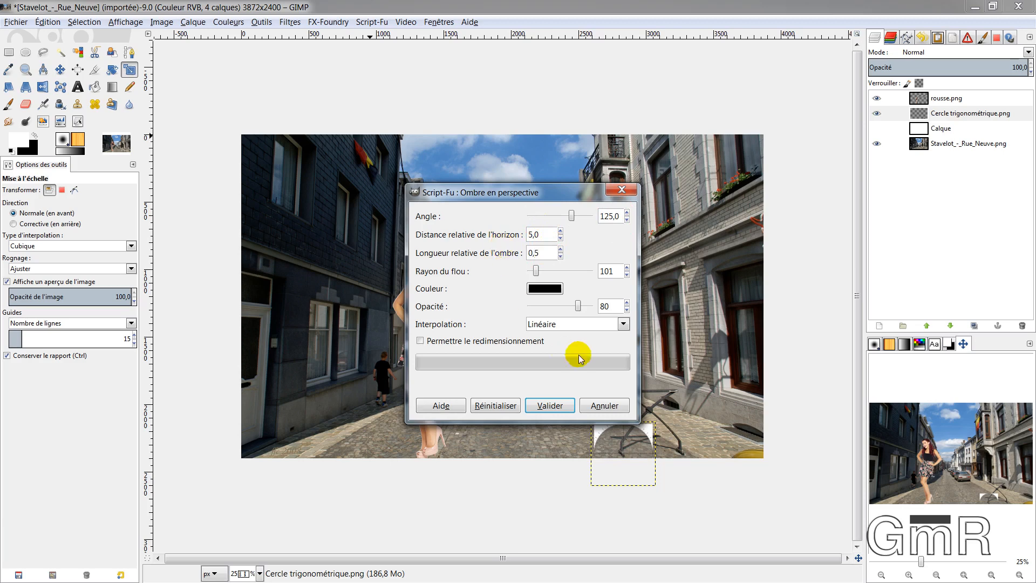
pyautogui.doubleClick(603, 307)
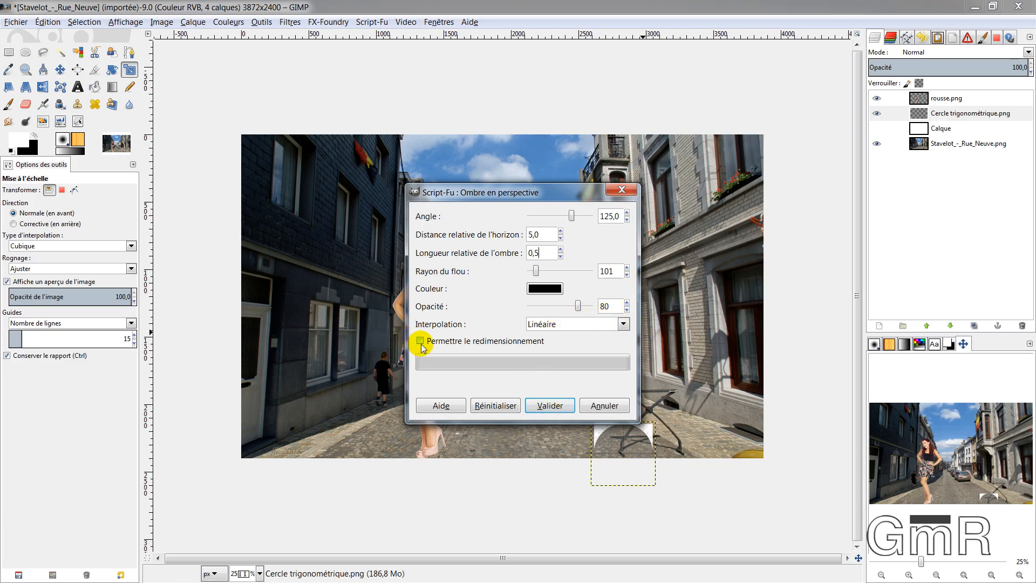
pyautogui.click(548, 404)
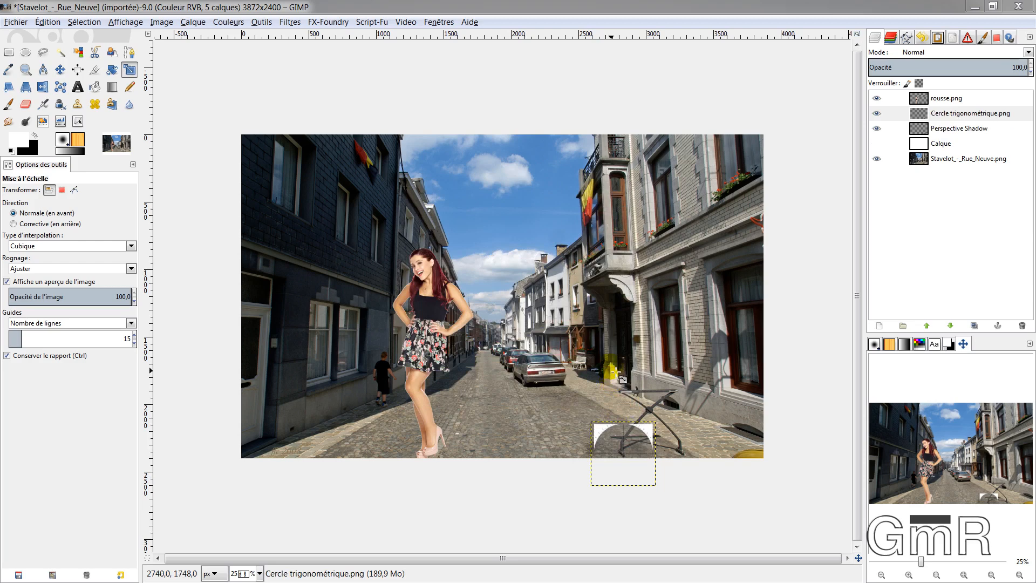
# - Apply the perspective shadow filter to the rousse.png layer with the last used settings
pyautogui.click(915, 98)
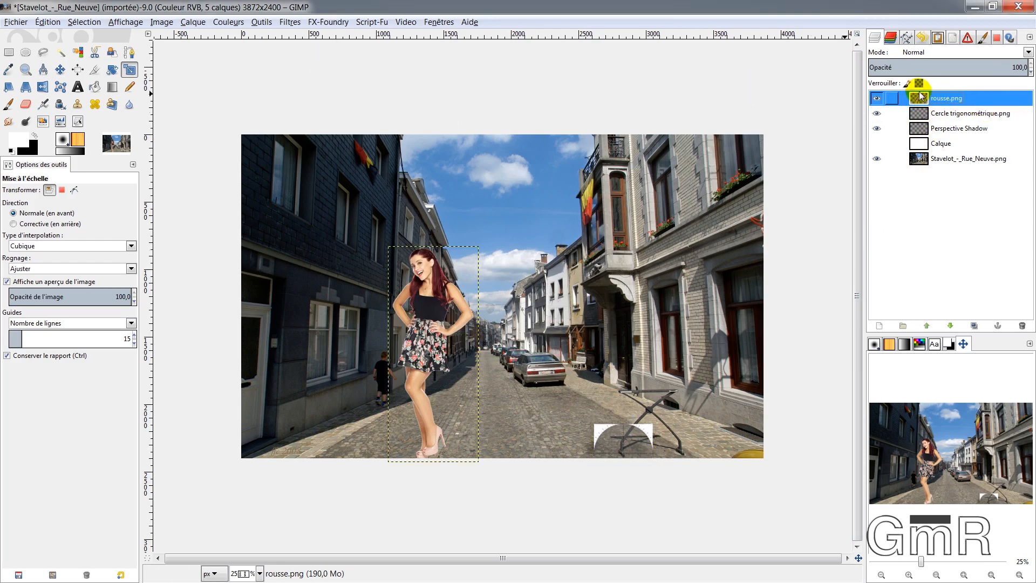
pyautogui.click(289, 22)
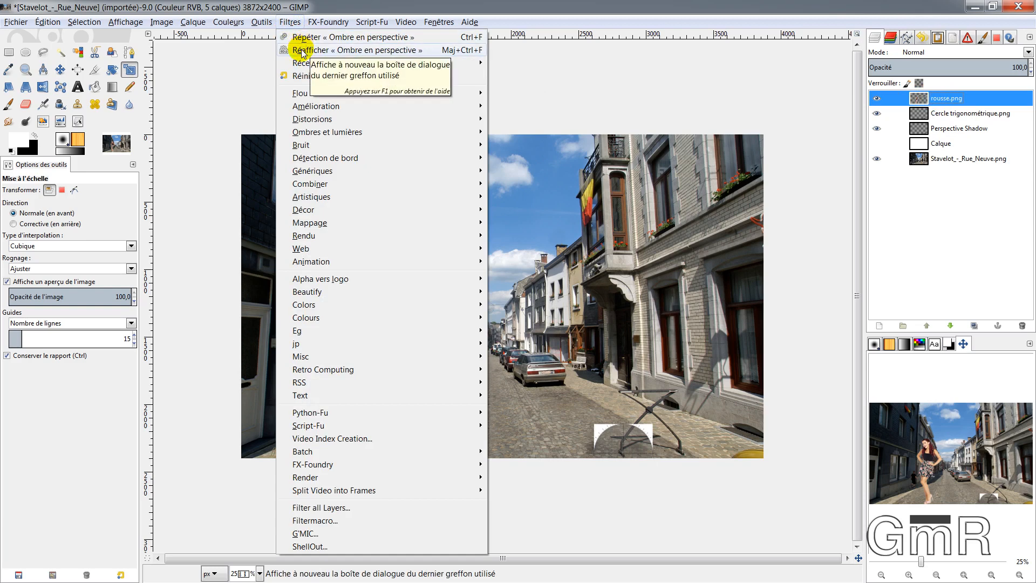
pyautogui.click(302, 49)
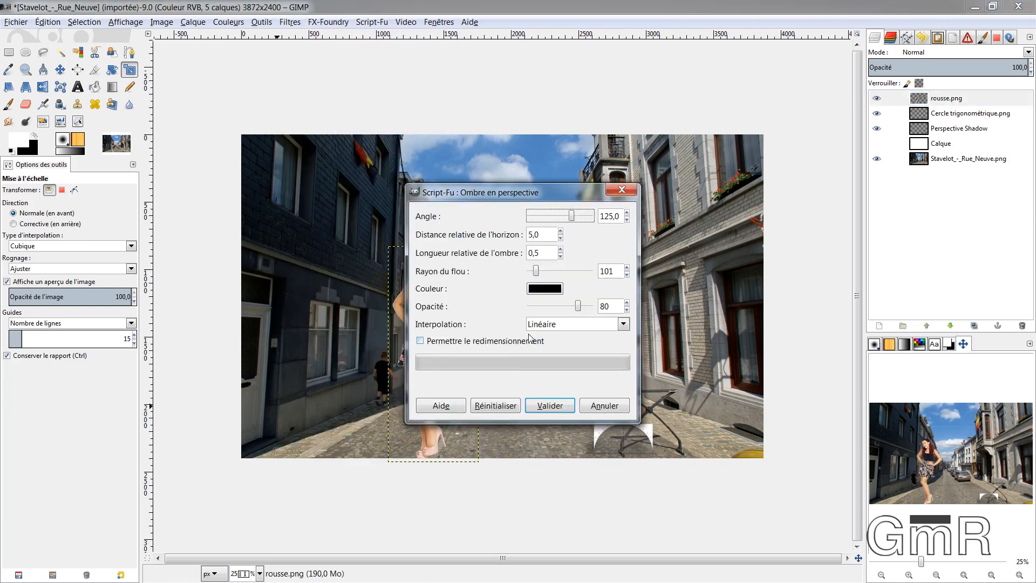
pyautogui.click(550, 406)
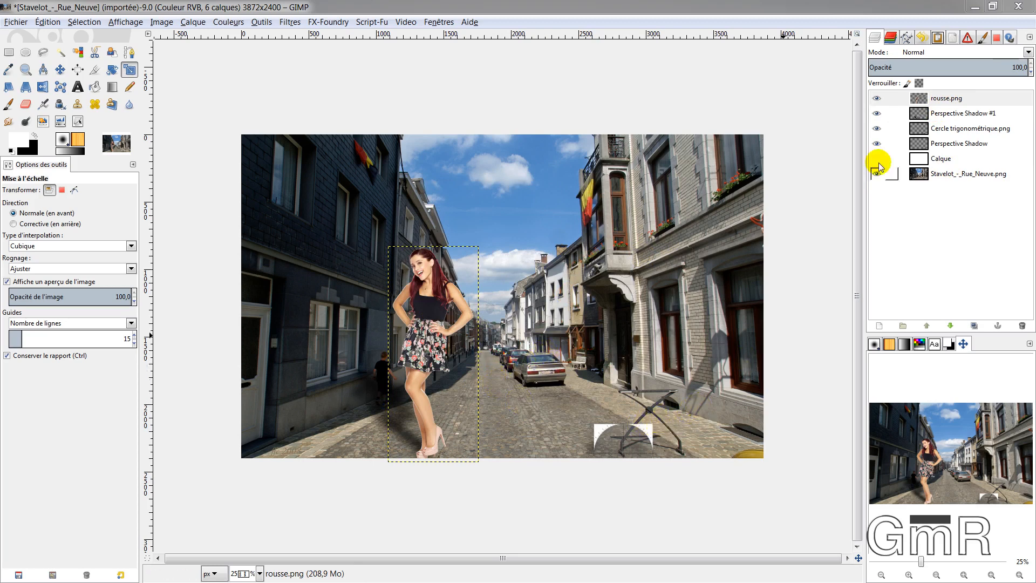
# - Hide the Cercle trigonométrique.png layer, then link rousse.png with Perspective Shadow #1 and move the woman beside the metal trestle
pyautogui.click(877, 128)
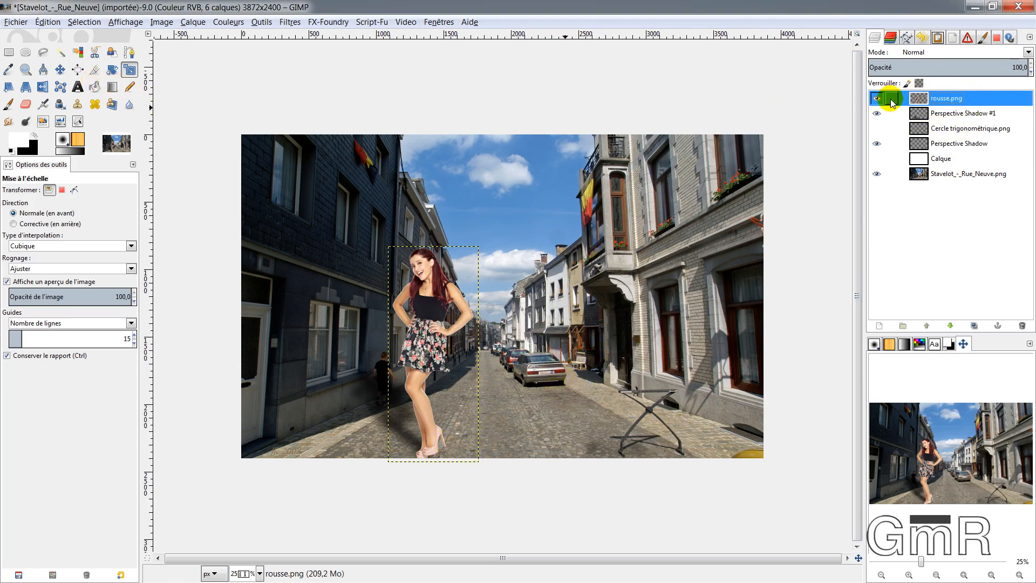
pyautogui.click(893, 116)
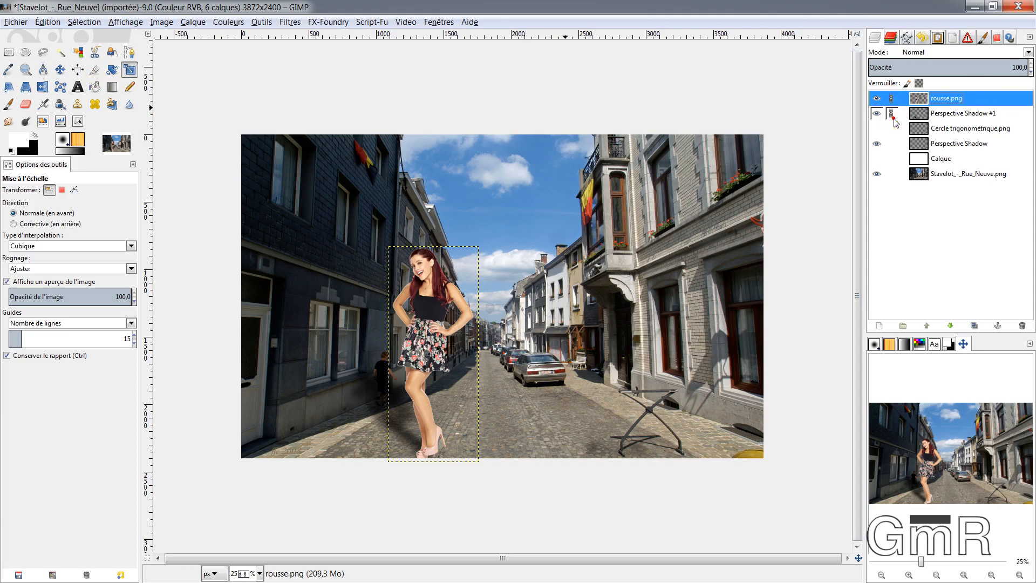
pyautogui.click(60, 69)
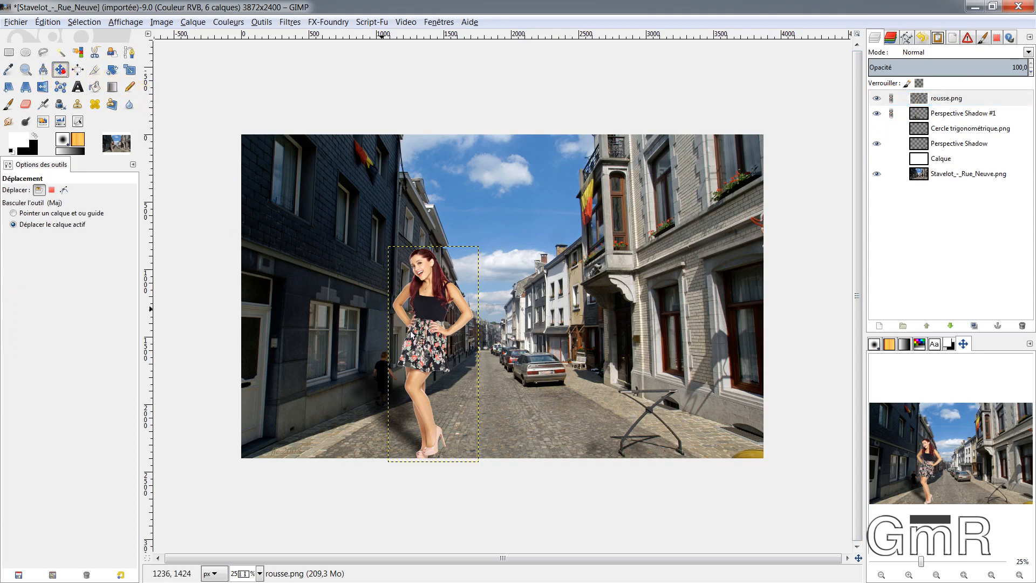
pyautogui.moveTo(433, 431); pyautogui.dragTo(609, 438)
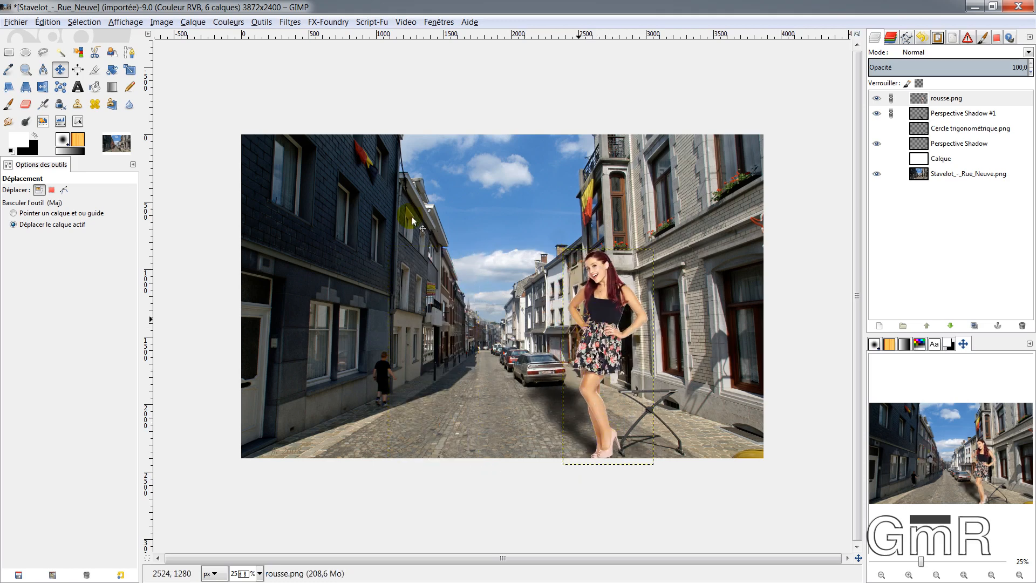
# - Scale the woman and her linked shadow down proportionally so rousse.png measures 409 × 972 pixels, keeping her feet beside the trestle
pyautogui.click(130, 70)
pyautogui.click(569, 264)
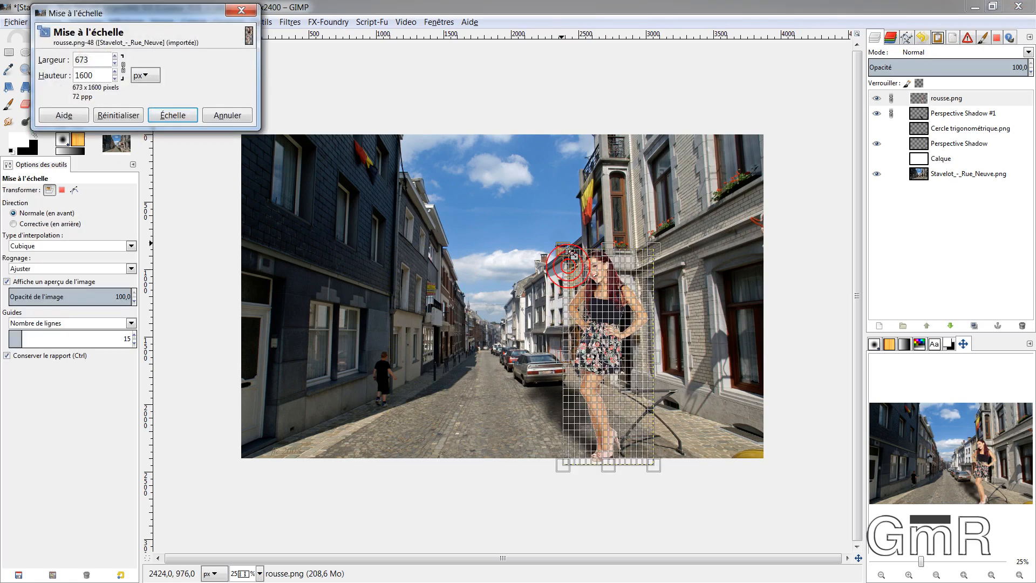
pyautogui.moveTo(570, 252); pyautogui.dragTo(608, 344)
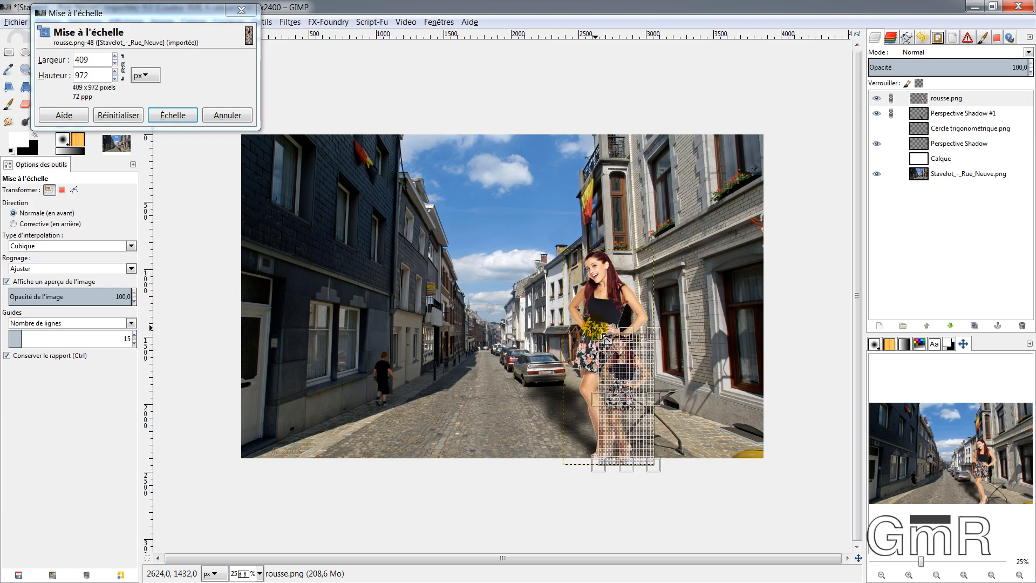
pyautogui.click(173, 116)
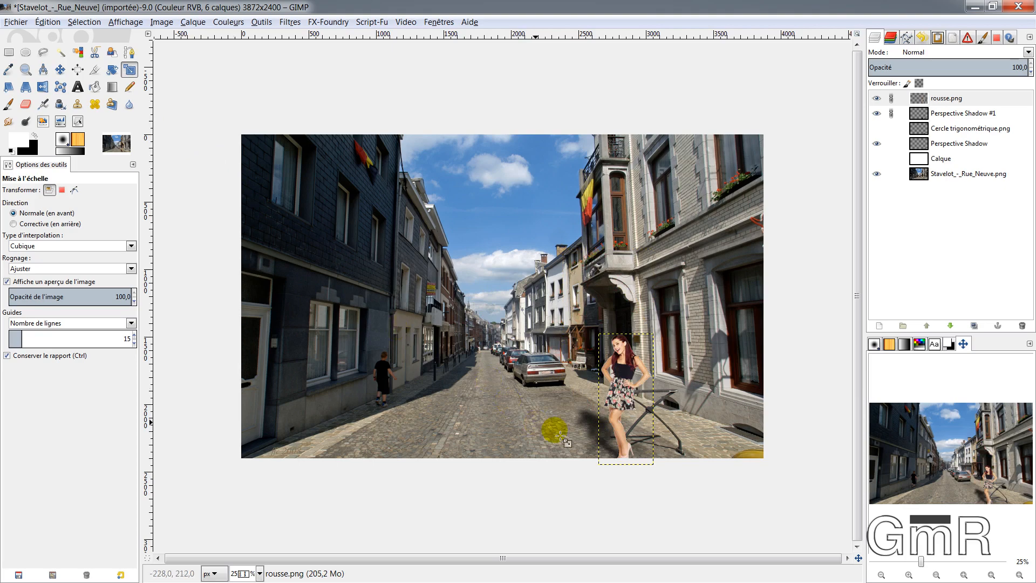
# - Raise the opacity of the Perspective Shadow #1 layer to 100
pyautogui.scroll(2, 645, 468)
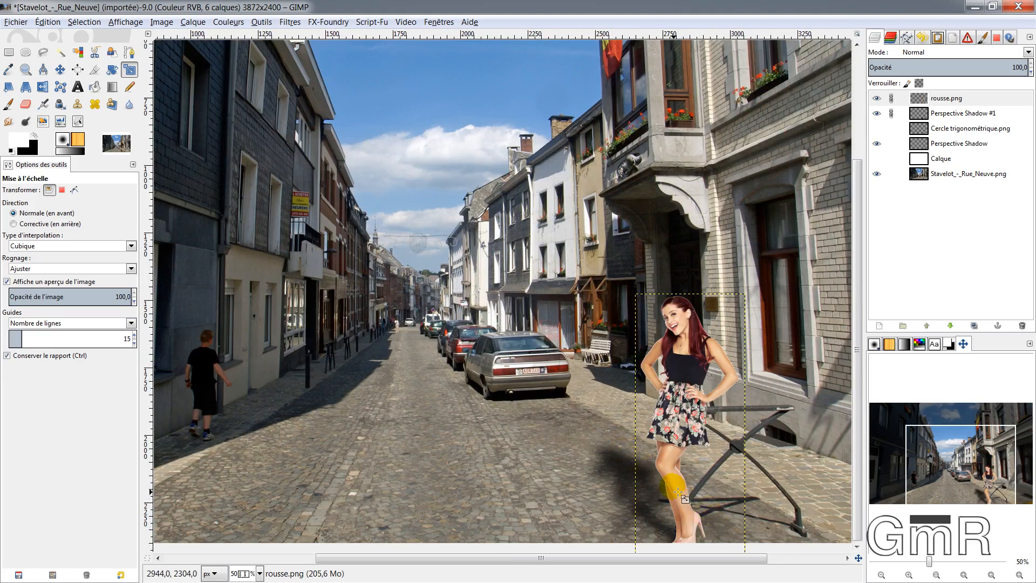
pyautogui.moveTo(715, 561); pyautogui.dragTo(785, 557)
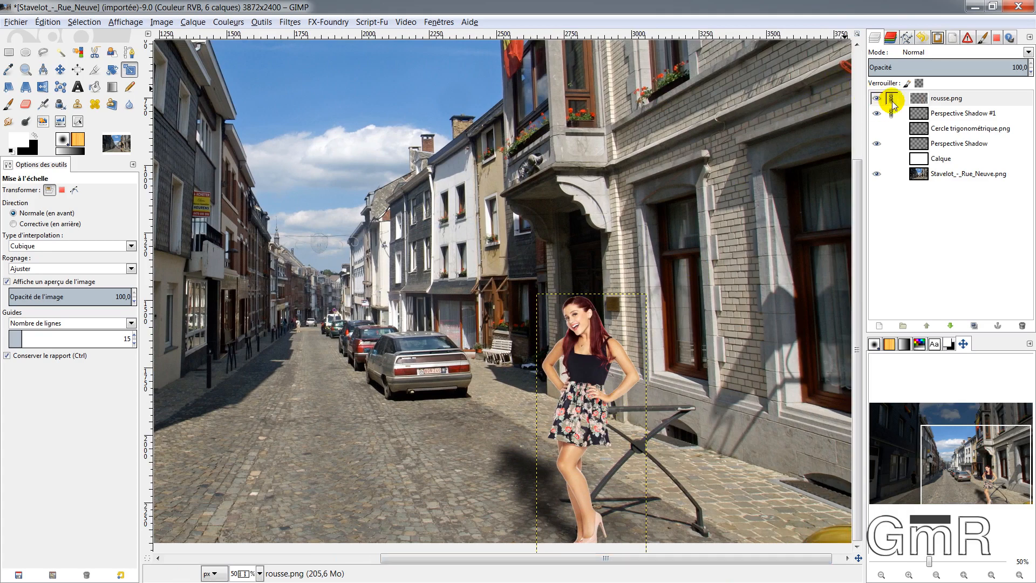
pyautogui.scroll(1, 640, 448)
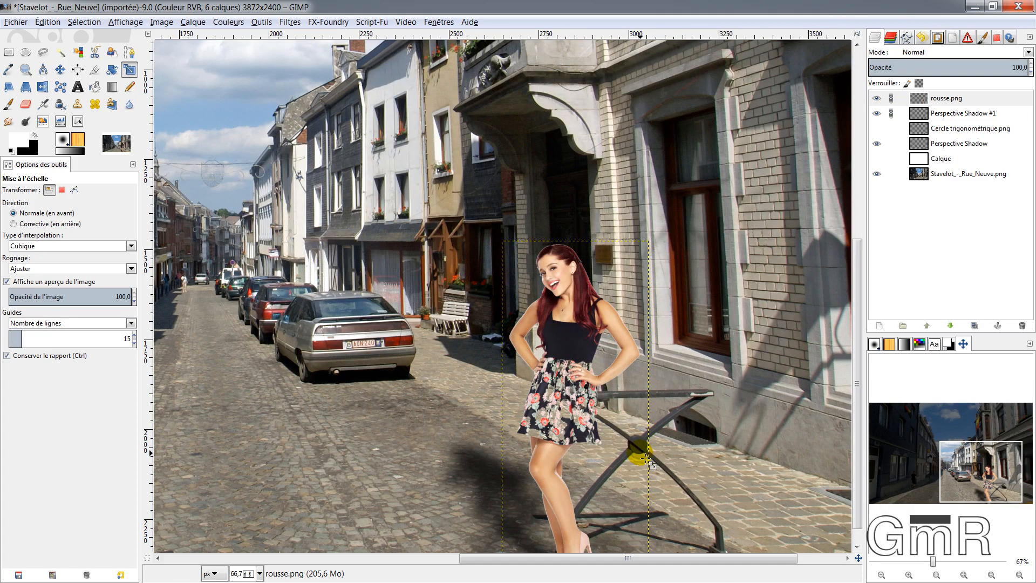
pyautogui.click(918, 114)
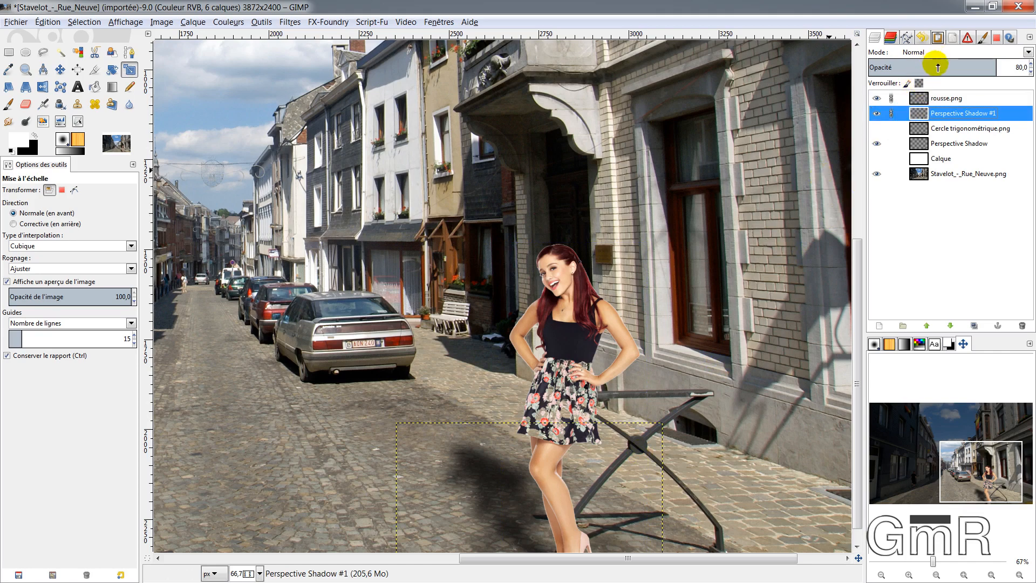
pyautogui.moveTo(938, 67); pyautogui.dragTo(1032, 97)
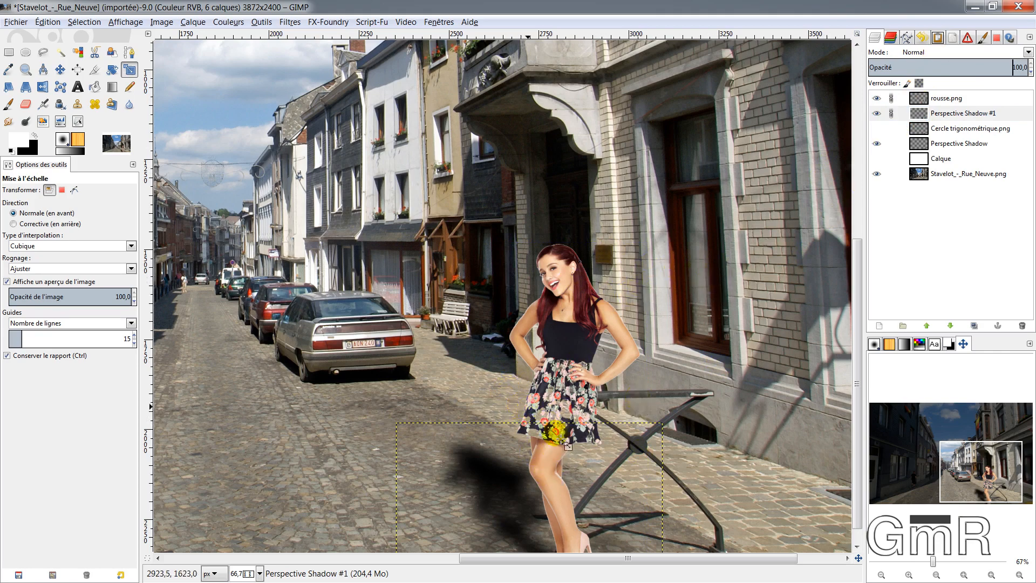
# - Unlink the rousse.png and Perspective Shadow #1 layers and delete Perspective Shadow #1
pyautogui.click(918, 116)
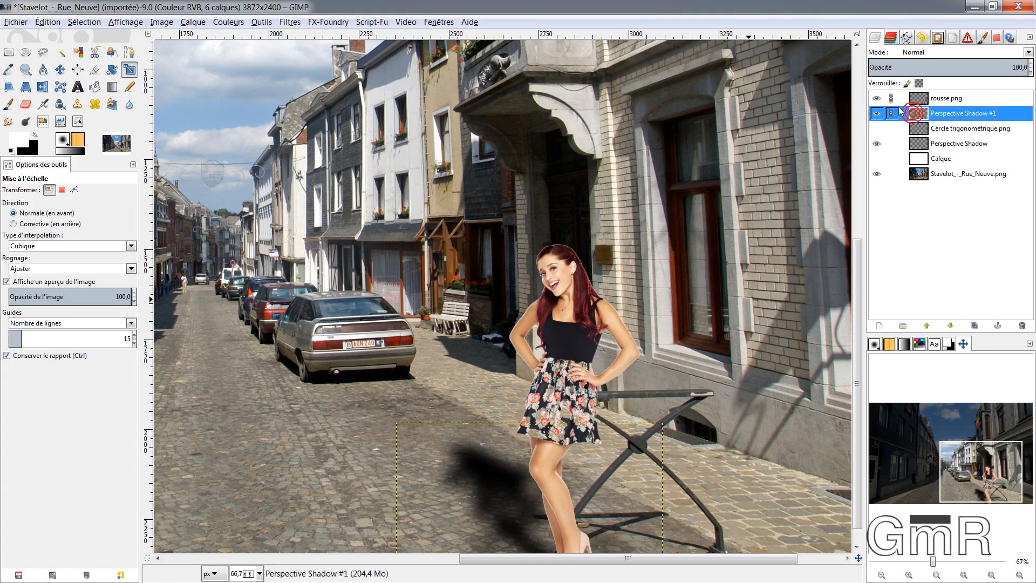
pyautogui.click(892, 113)
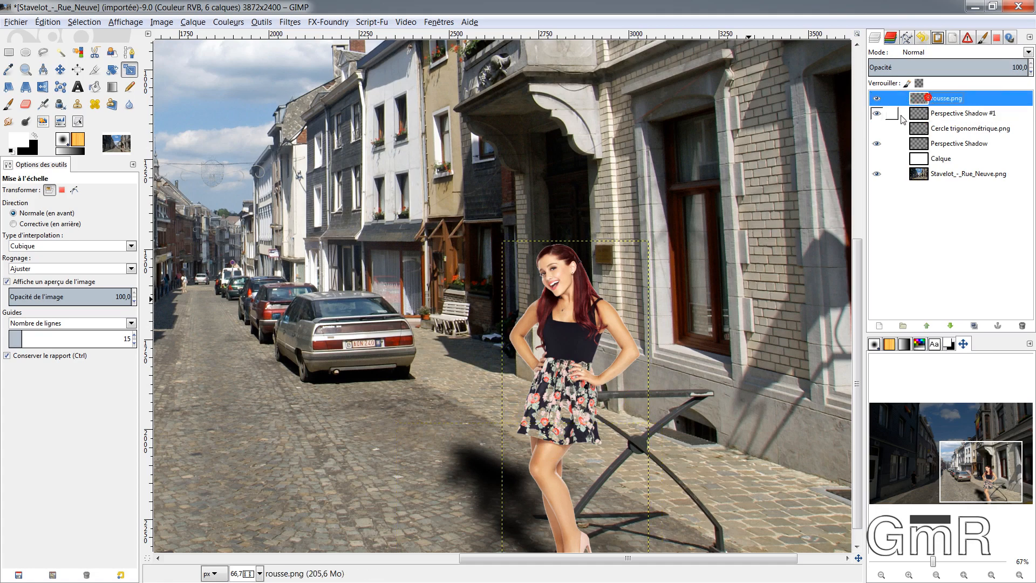
pyautogui.click(1021, 326)
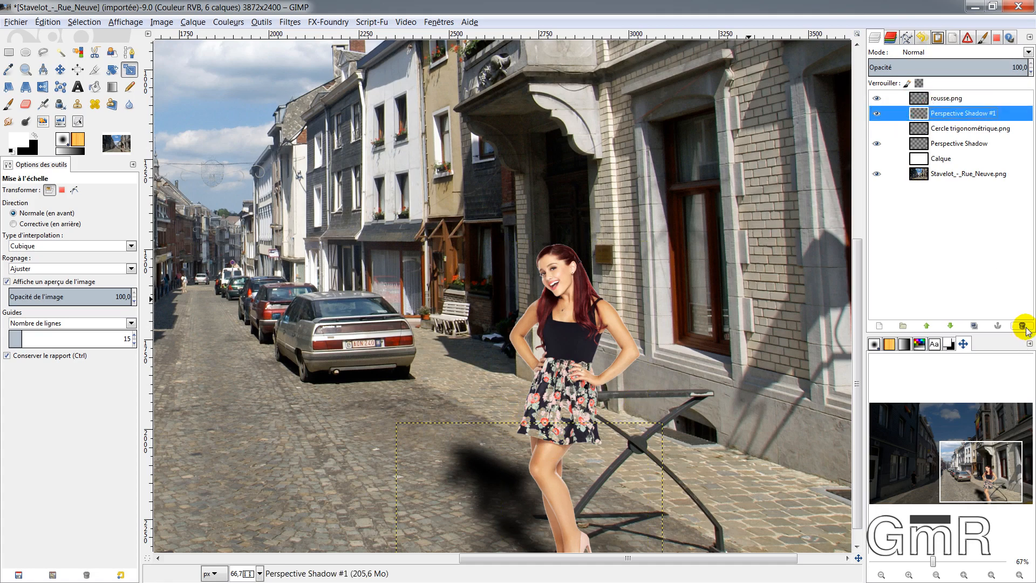
# - Apply a perspective shadow to the rousse.png layer with angle 125, blur radius 5 and opacity 80
pyautogui.click(923, 102)
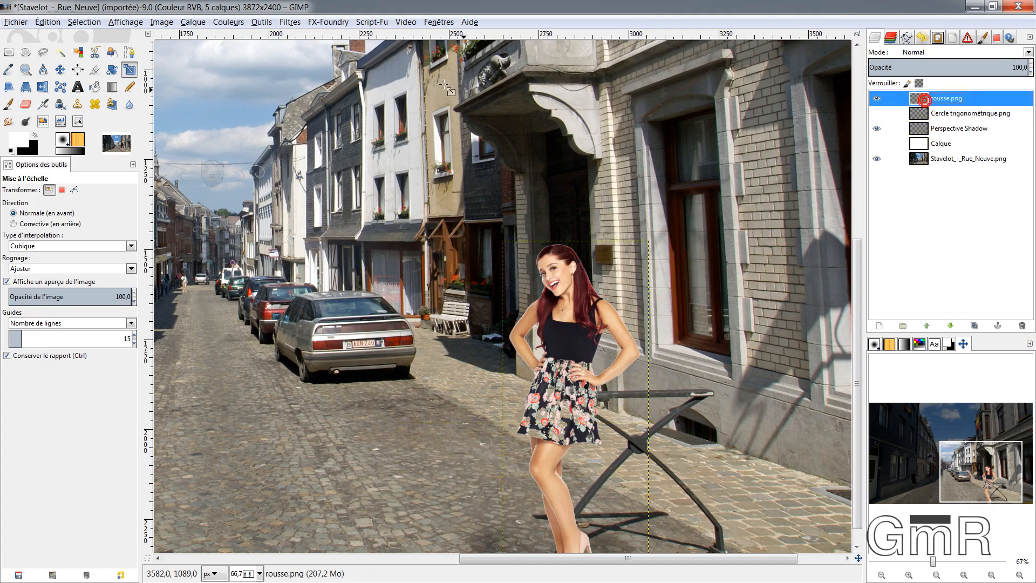
pyautogui.click(290, 22)
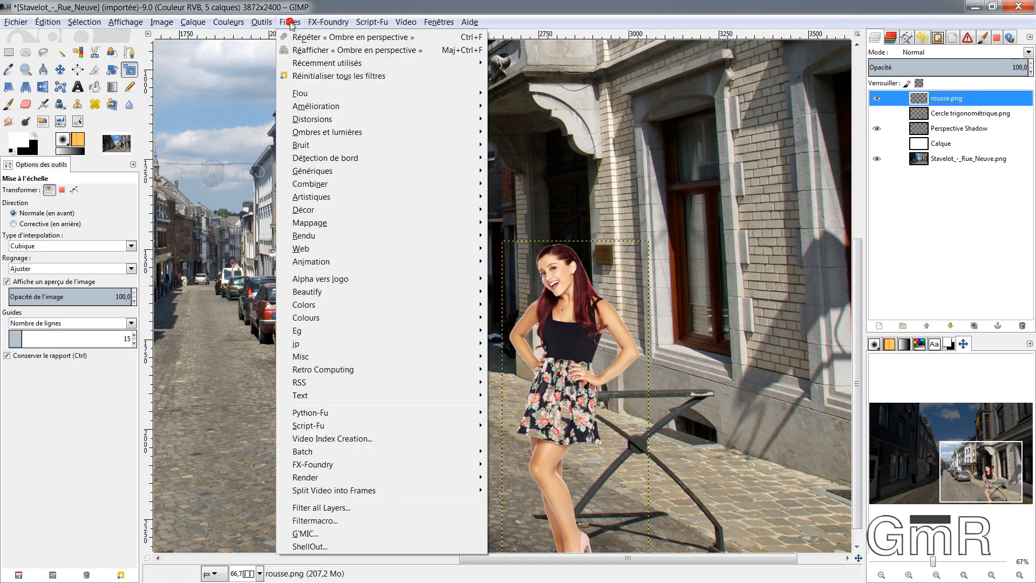
pyautogui.click(303, 50)
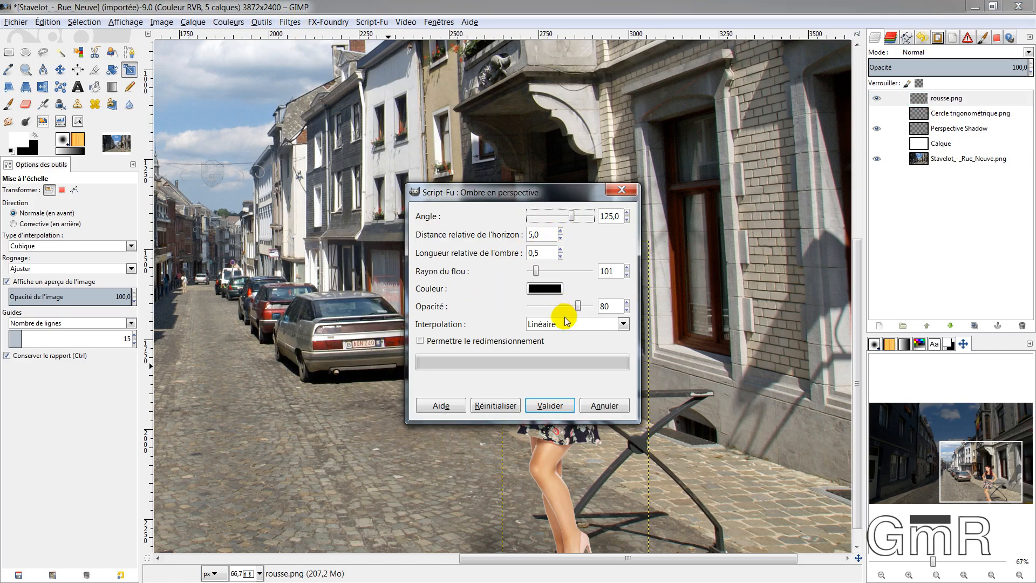
pyautogui.doubleClick(619, 277)
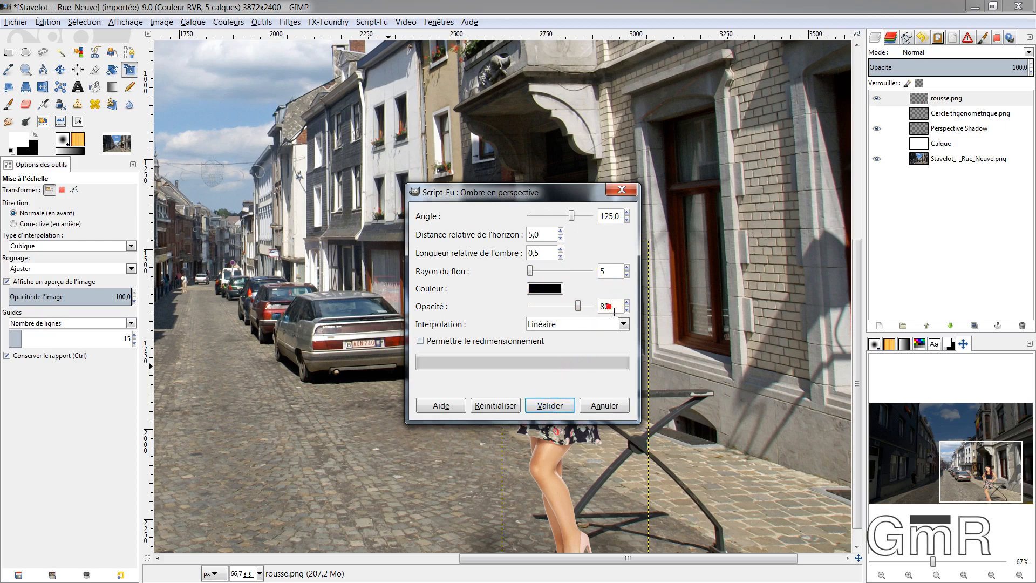
pyautogui.click(561, 406)
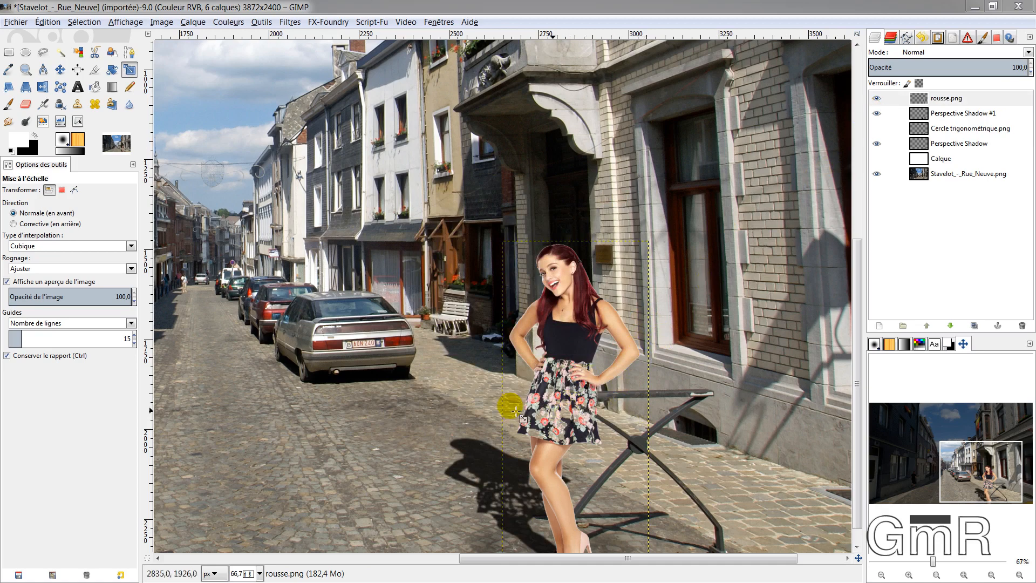
# - With rousse.png temporarily hidden, fill the holes in the skirt's shadow on Perspective Shadow #1 using a black brush of size 143,71
pyautogui.click(876, 97)
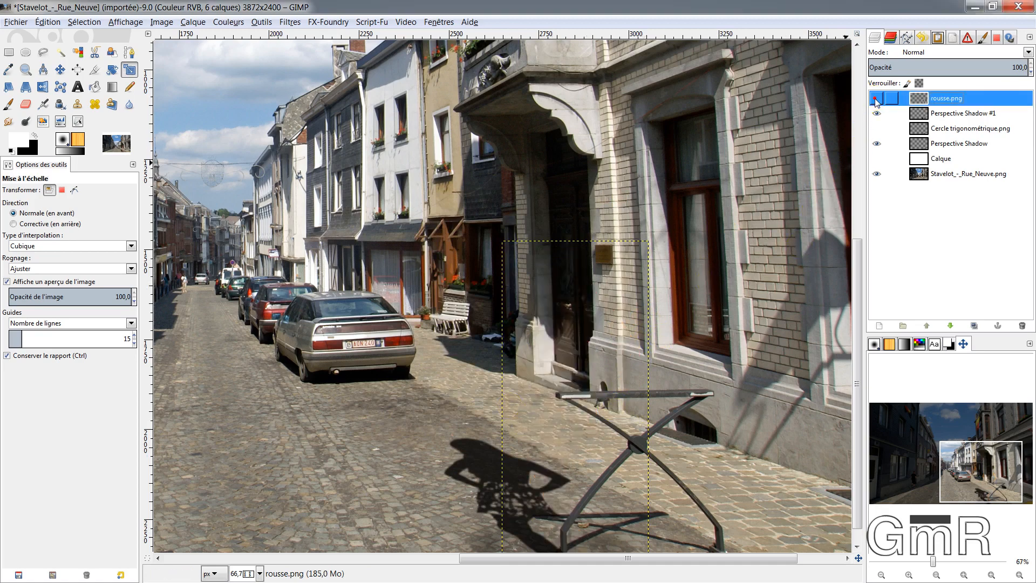
pyautogui.click(913, 118)
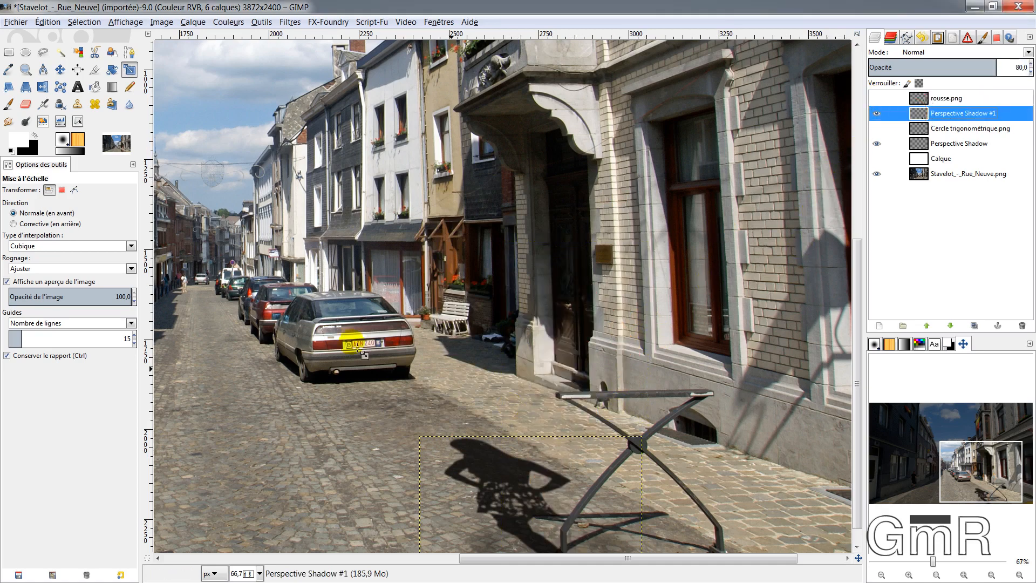
pyautogui.click(8, 104)
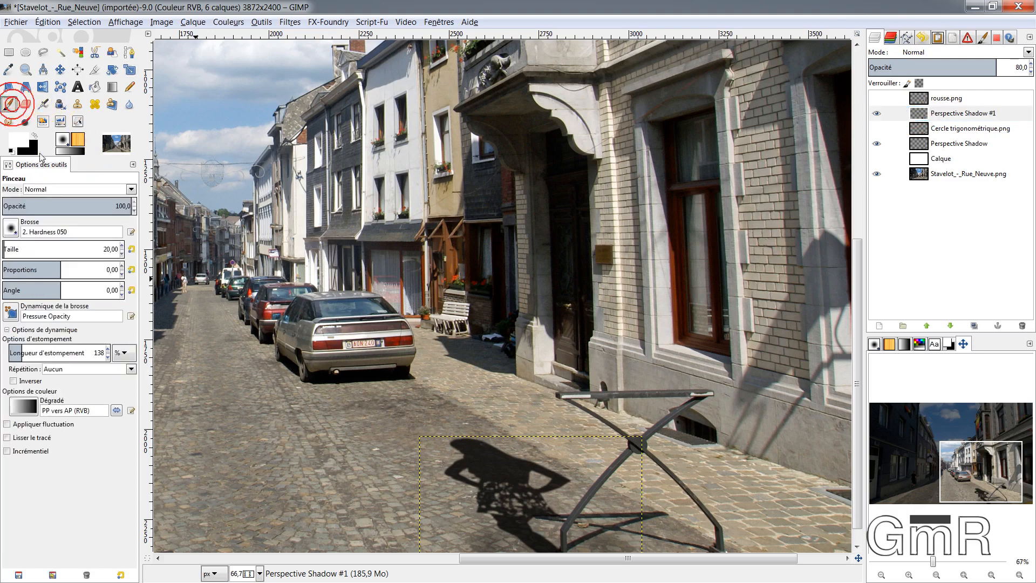
pyautogui.click(34, 136)
pyautogui.moveTo(492, 488); pyautogui.dragTo(503, 499)
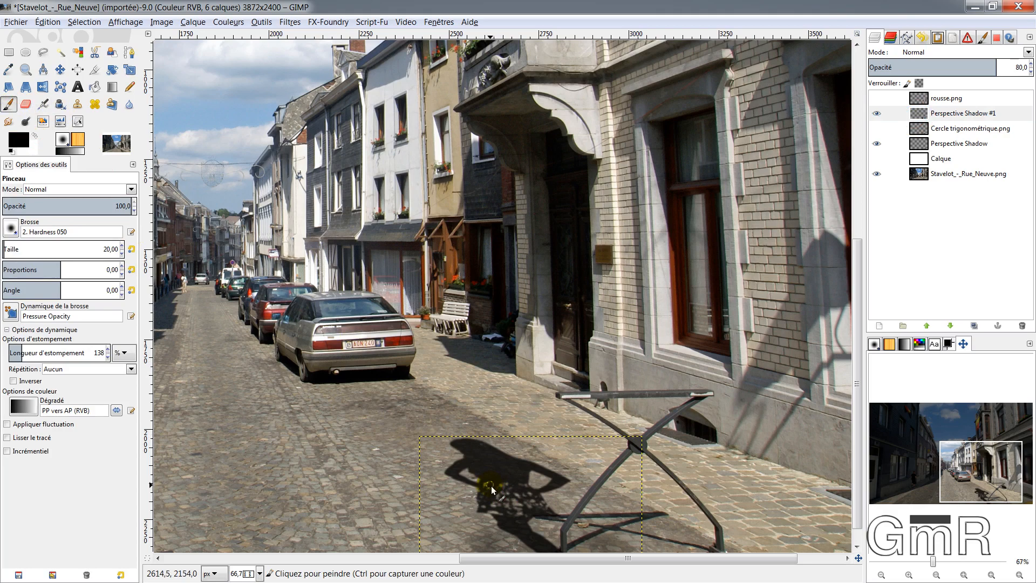
pyautogui.click(20, 249)
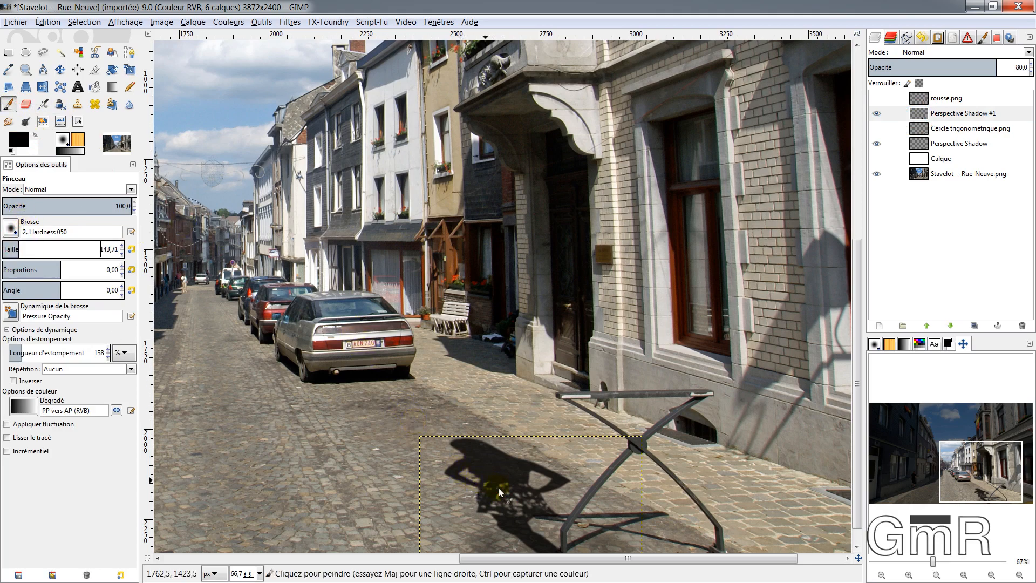
pyautogui.hotkey('ctrl', 'z')
pyautogui.moveTo(507, 493)
pyautogui.mouseDown()
pyautogui.moveTo(534, 507)
pyautogui.moveTo(493, 485)
pyautogui.moveTo(491, 504)
pyautogui.moveTo(491, 486)
pyautogui.moveTo(521, 497)
pyautogui.mouseUp()
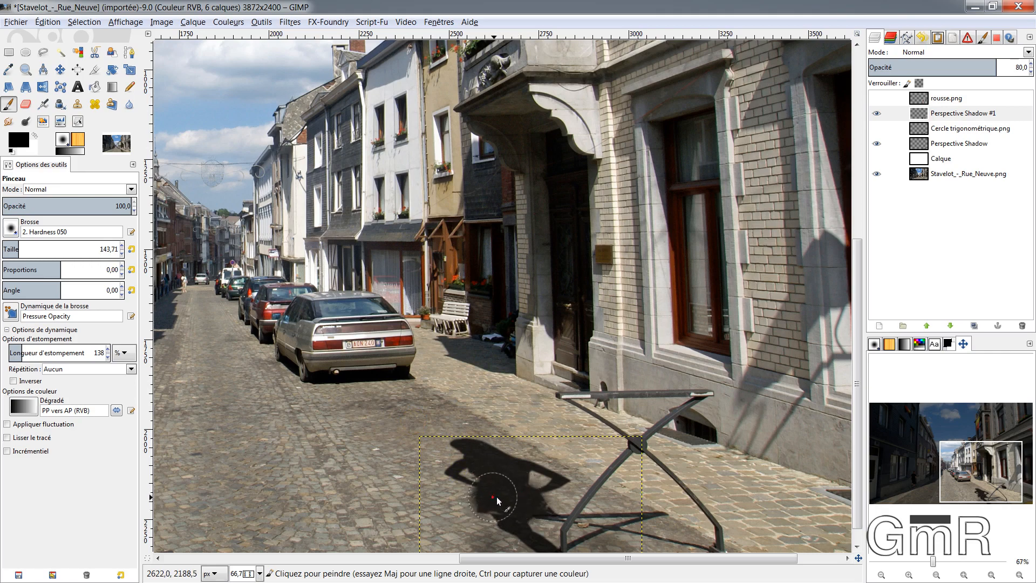
pyautogui.click(876, 97)
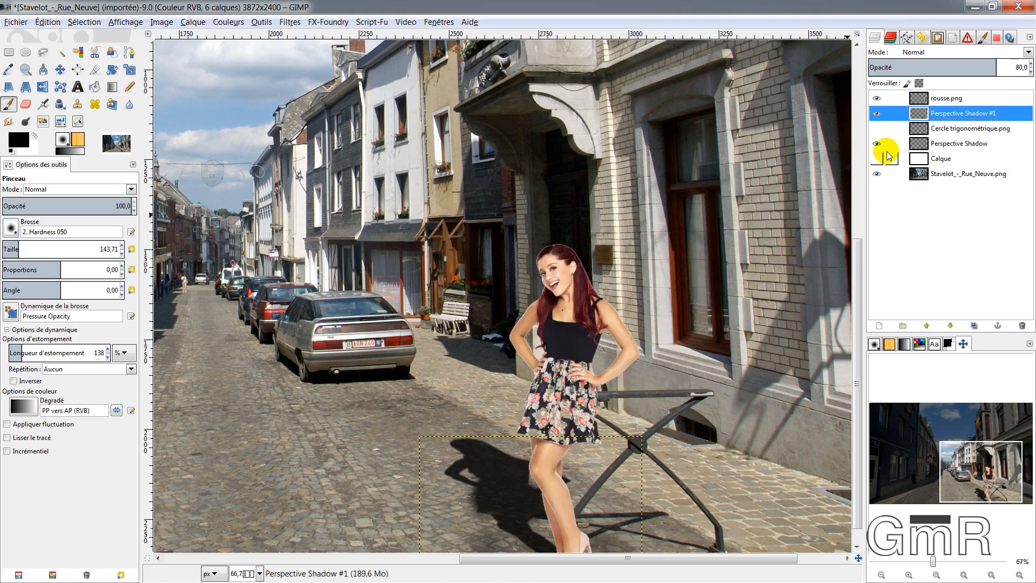
# - Add a white (full opacity) layer mask to the Perspective Shadow #1 layer
pyautogui.scroll(-1, 666, 348)
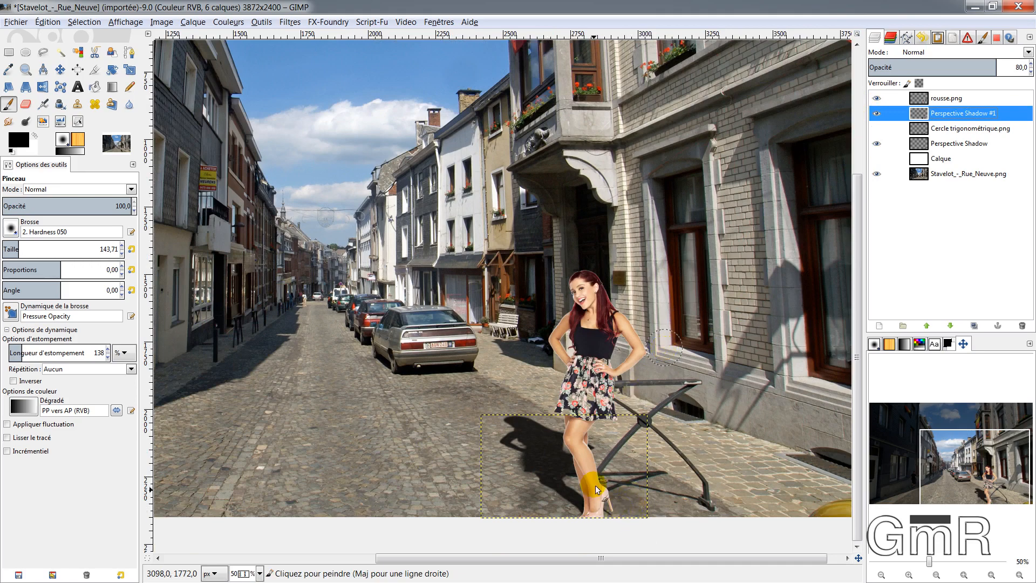
pyautogui.scroll(1, 605, 495)
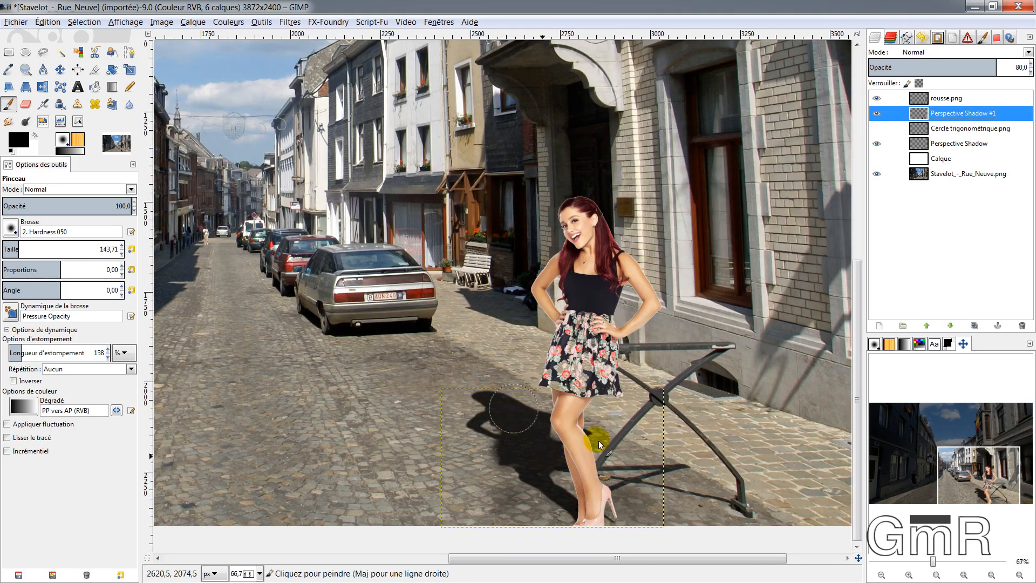
pyautogui.rightClick(926, 118)
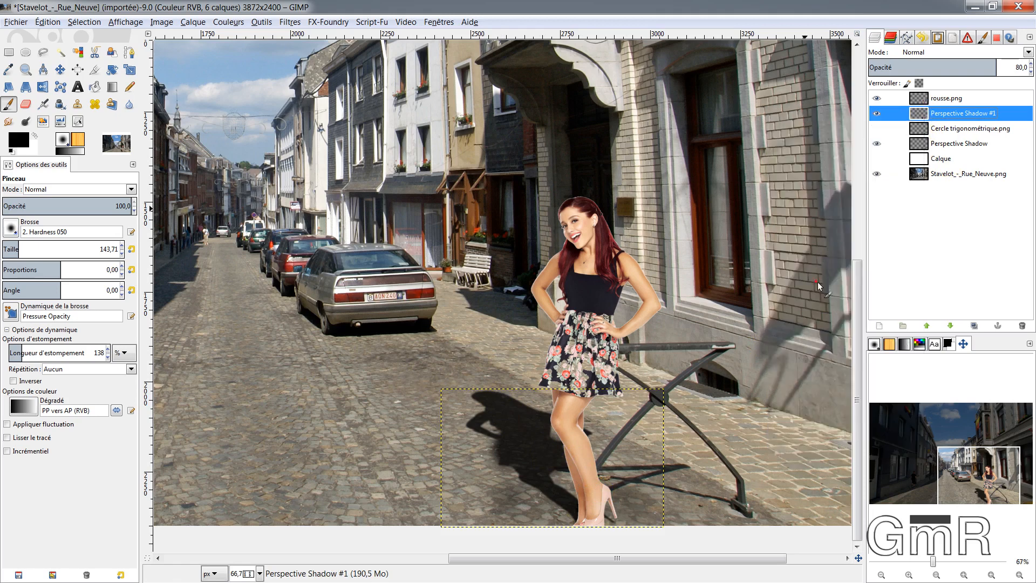
pyautogui.click(816, 279)
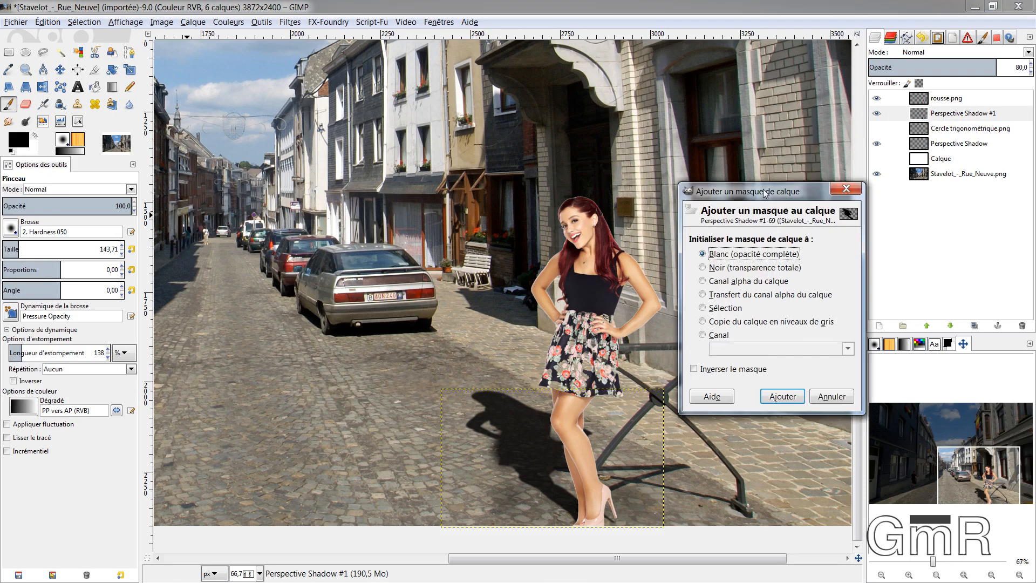
pyautogui.click(718, 417)
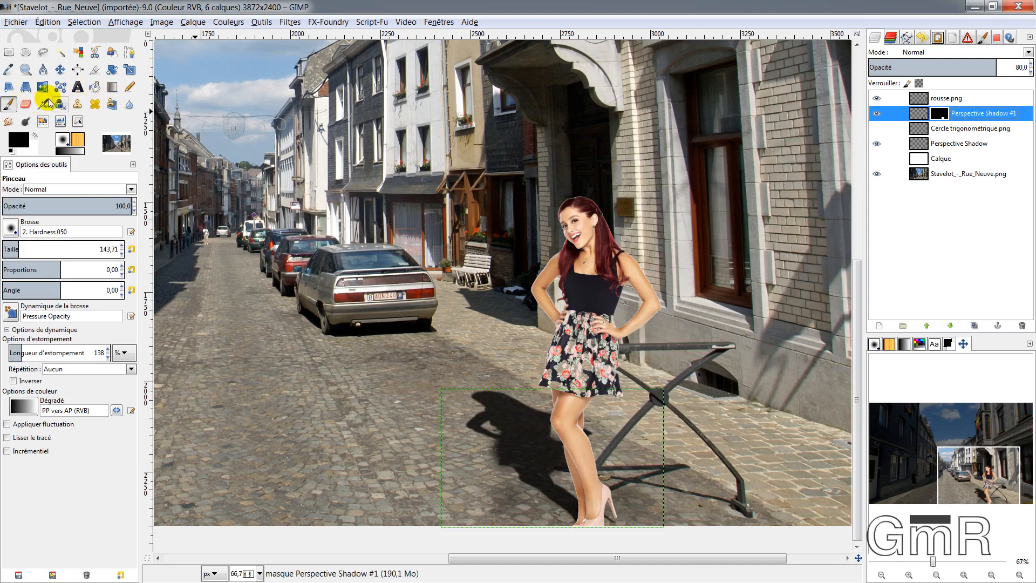
# - Draw a linear black-to-white gradient on the Perspective Shadow #1 mask so the shadow fades out toward its head
pyautogui.click(112, 86)
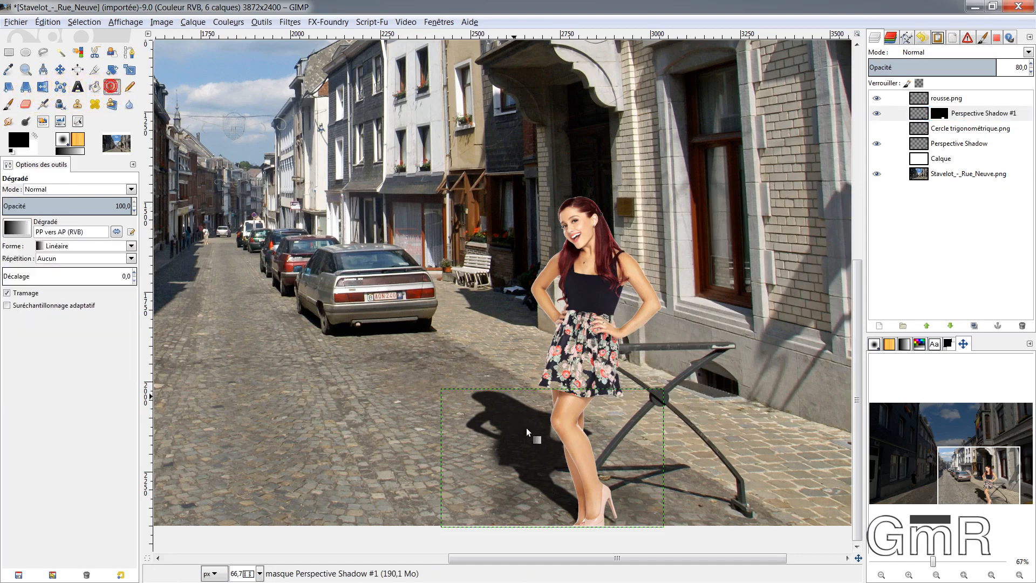
pyautogui.moveTo(572, 487); pyautogui.dragTo(528, 425)
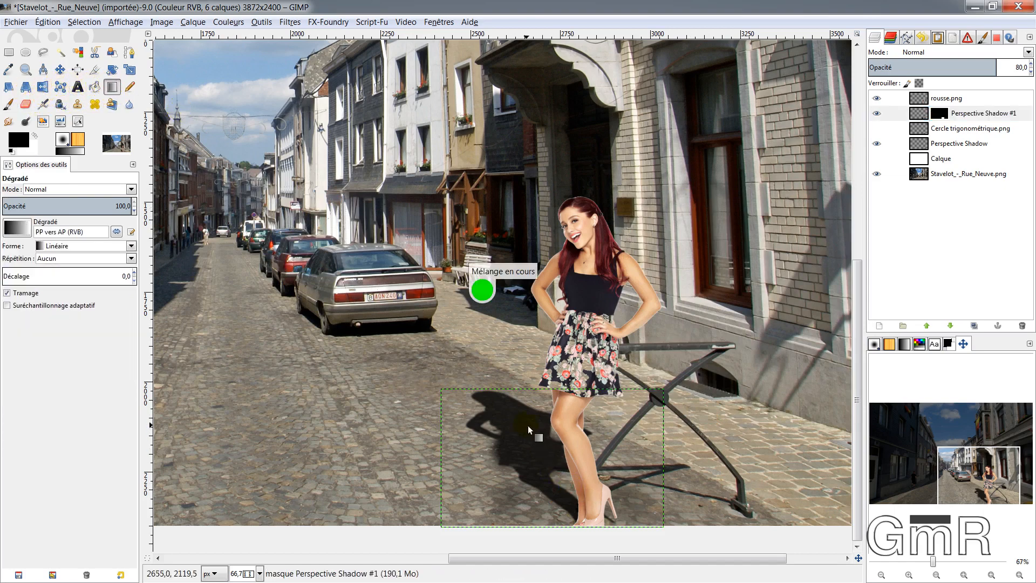
pyautogui.moveTo(480, 382); pyautogui.dragTo(585, 507)
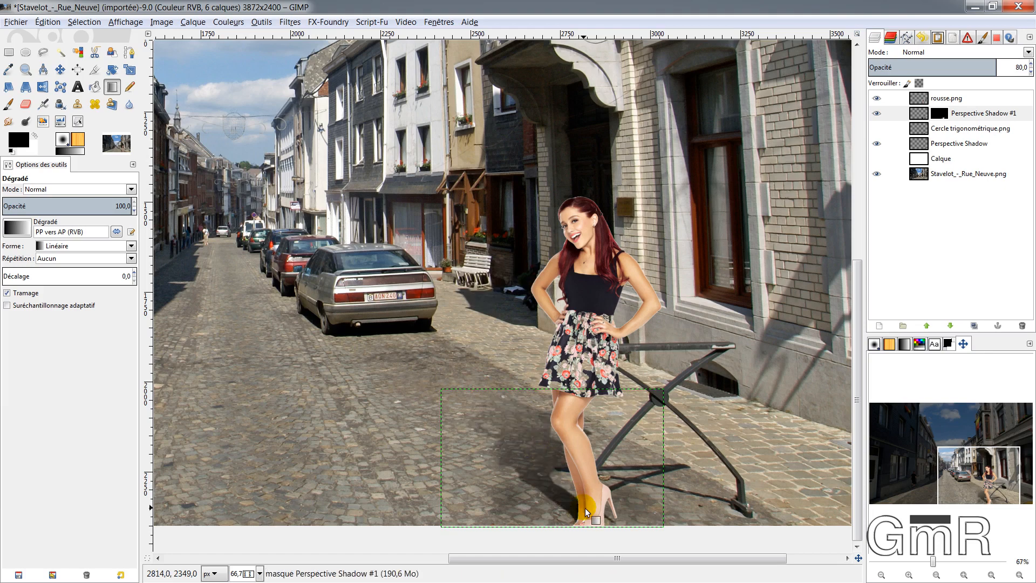
pyautogui.moveTo(493, 390); pyautogui.dragTo(501, 410)
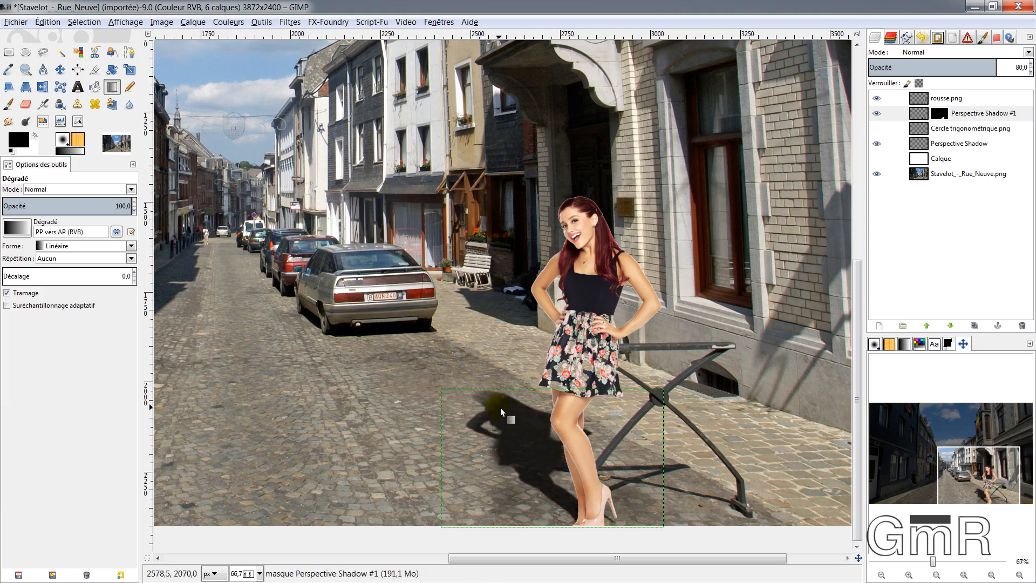
# - Raise the opacity of Perspective Shadow #1 to 100 and redraw the mask gradient from beyond the shadow's head toward its torso
pyautogui.moveTo(936, 65); pyautogui.dragTo(1030, 70)
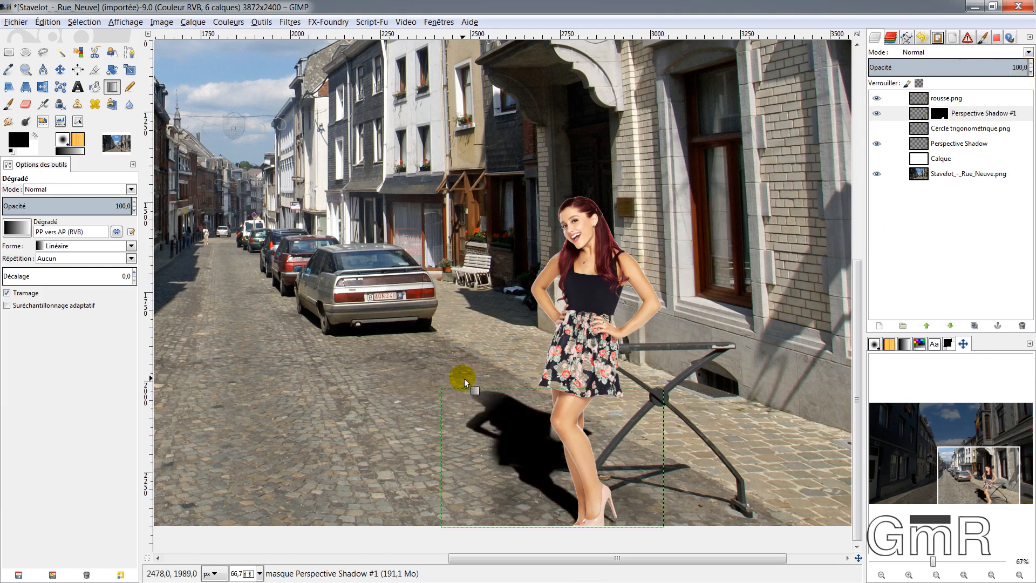
pyautogui.moveTo(465, 382); pyautogui.dragTo(516, 419)
pyautogui.moveTo(497, 363); pyautogui.dragTo(539, 426)
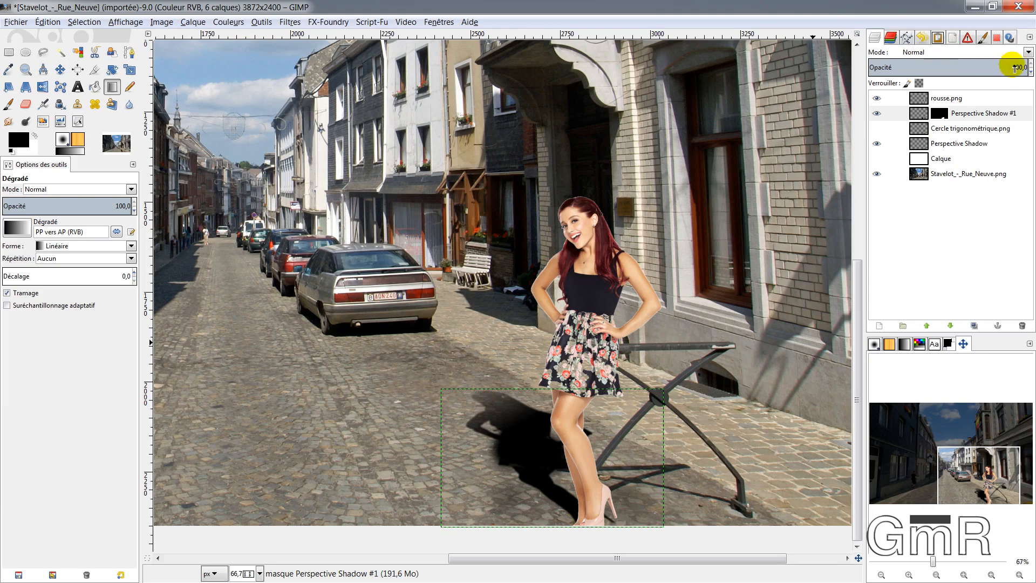
# - Lower the opacity of Perspective Shadow #1 to 73,1 and compare its tone with the trestle's shadow
pyautogui.moveTo(1008, 66); pyautogui.dragTo(988, 76)
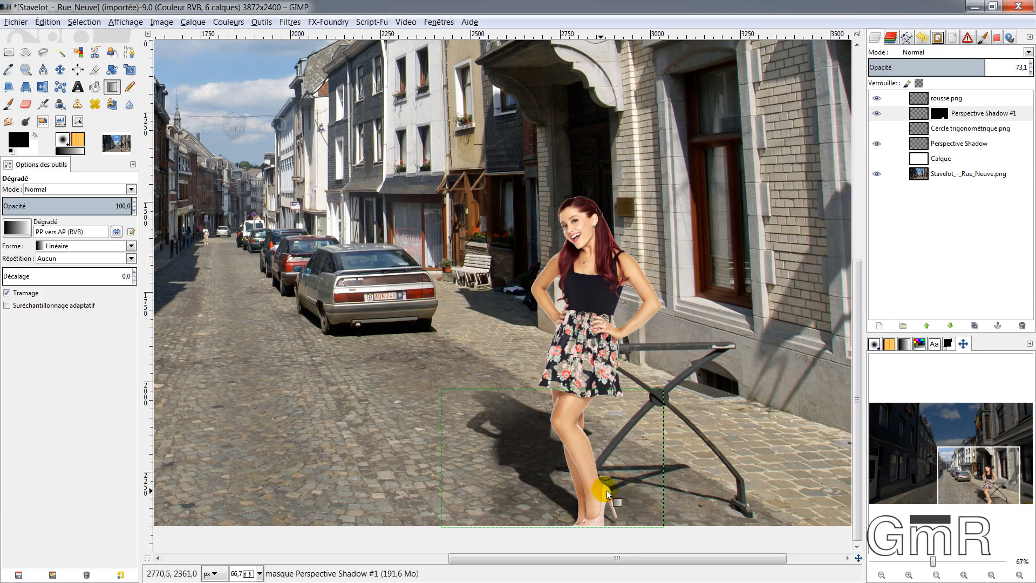
pyautogui.keyDown('ctrl'); pyautogui.scroll(2, 585, 507); pyautogui.keyUp('ctrl')
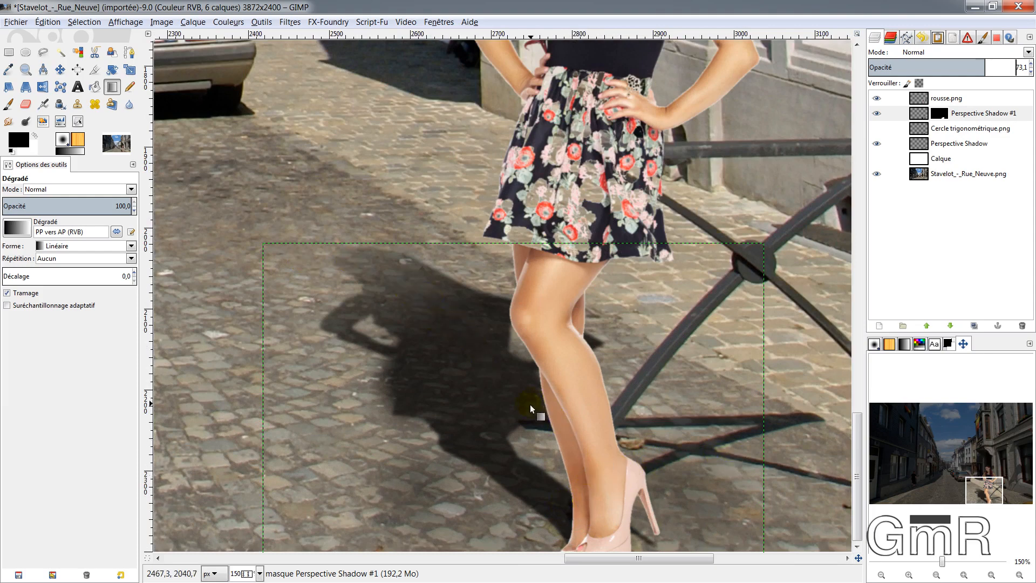
pyautogui.keyDown('ctrl'); pyautogui.scroll(-2, 530, 404); pyautogui.keyUp('ctrl')
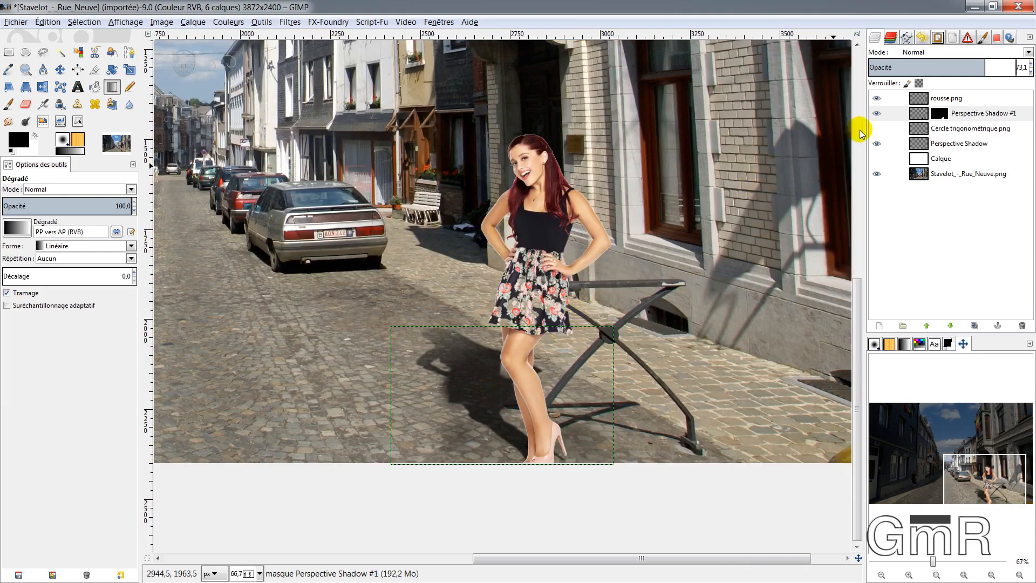
pyautogui.click(879, 114)
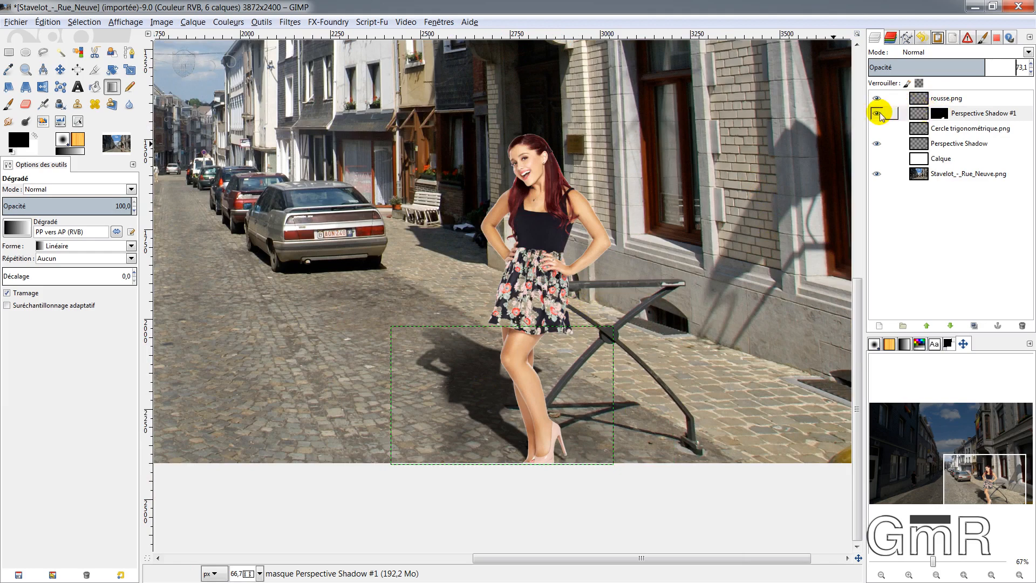
# - Apply a Gaussian blur of 10 px with the RLE method to the Perspective Shadow #1 layer itself, not its mask
pyautogui.click(924, 118)
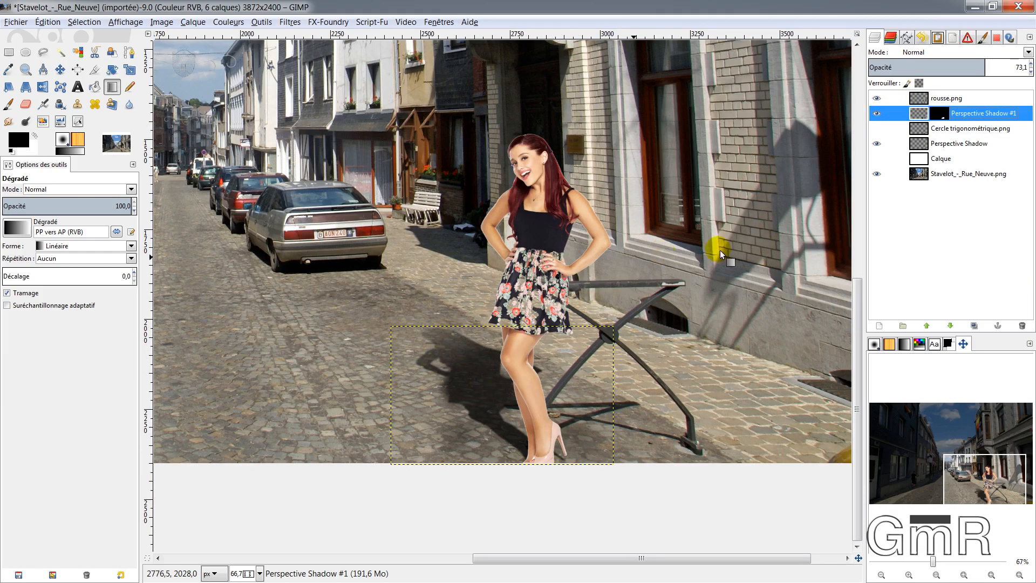
pyautogui.click(292, 22)
pyautogui.click(304, 93)
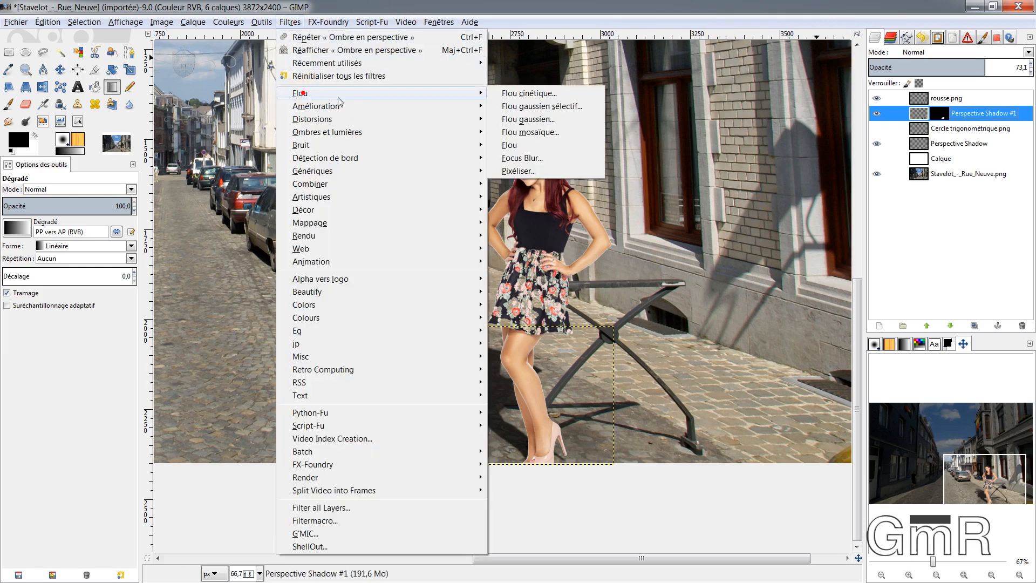
pyautogui.click(539, 119)
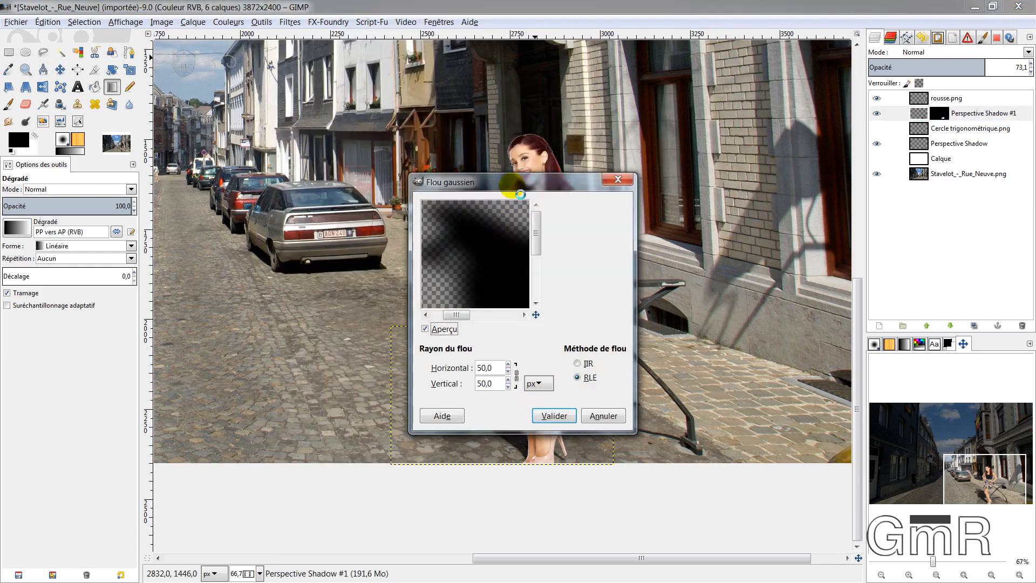
pyautogui.click(507, 365)
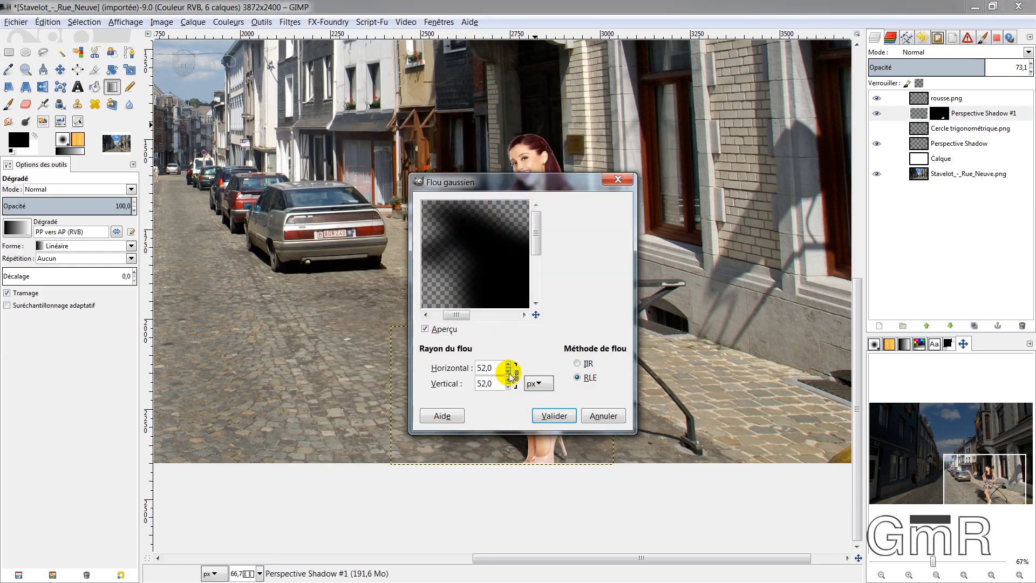
pyautogui.doubleClick(488, 368)
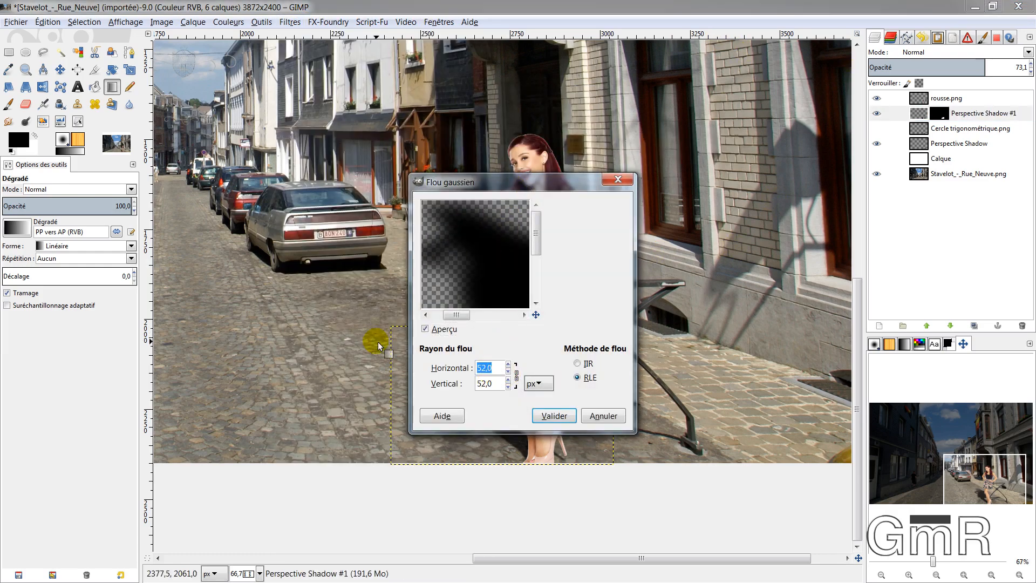
pyautogui.write('10')
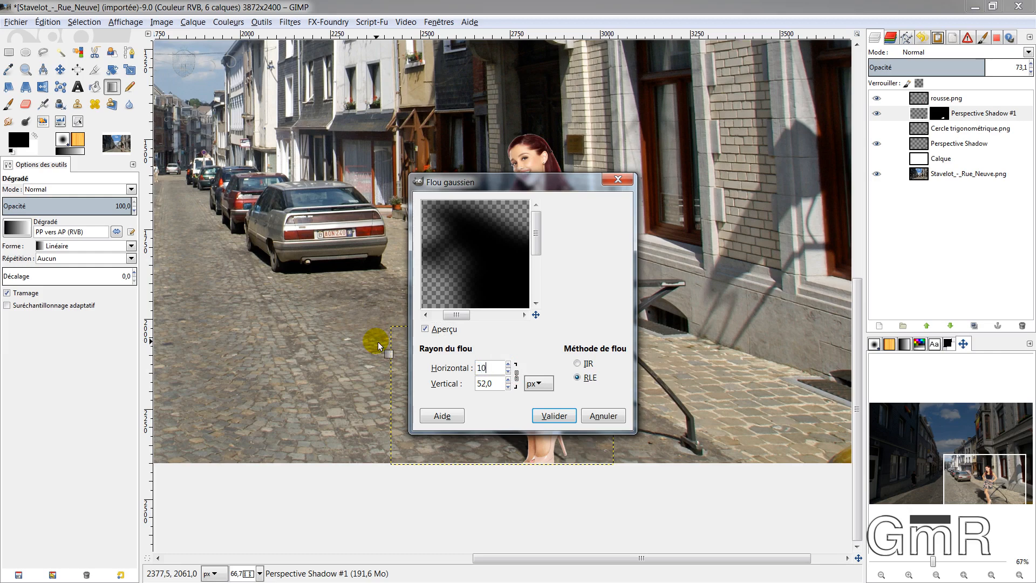
pyautogui.click(504, 381)
pyautogui.click(549, 416)
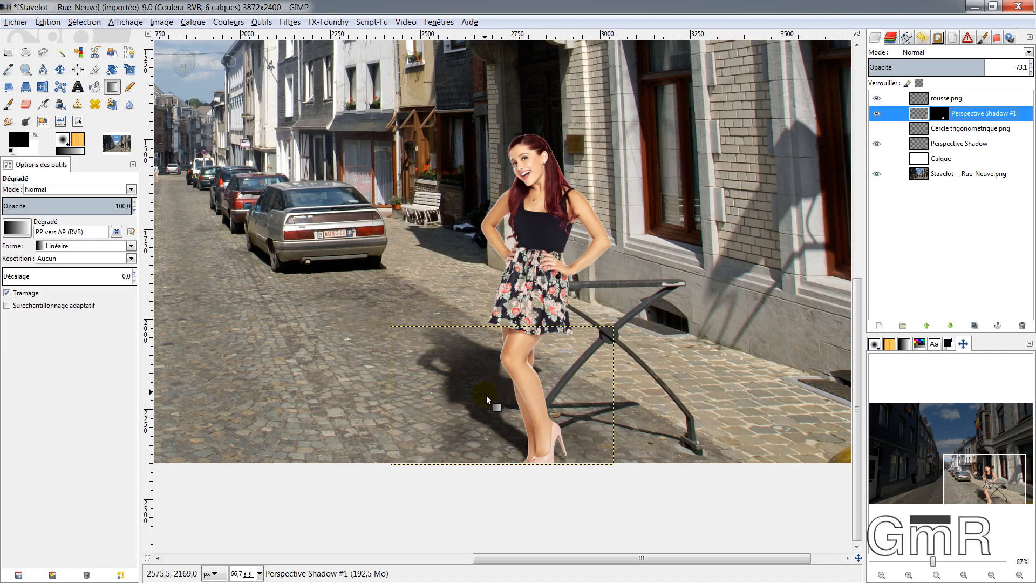
# - Select the Stavelot_-_Rue_Neuve.png layer and examine the woman and her shadow within the whole street photo
pyautogui.keyDown('ctrl'); pyautogui.scroll(-1, 481, 403); pyautogui.keyUp('ctrl')
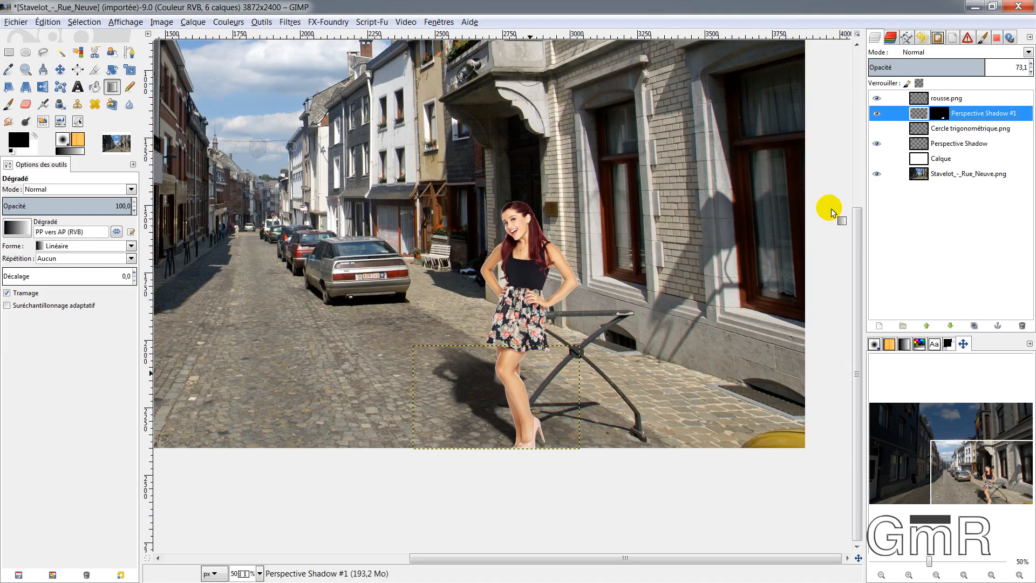
pyautogui.click(917, 178)
pyautogui.keyDown('ctrl'); pyautogui.scroll(-2, 753, 288); pyautogui.keyUp('ctrl')
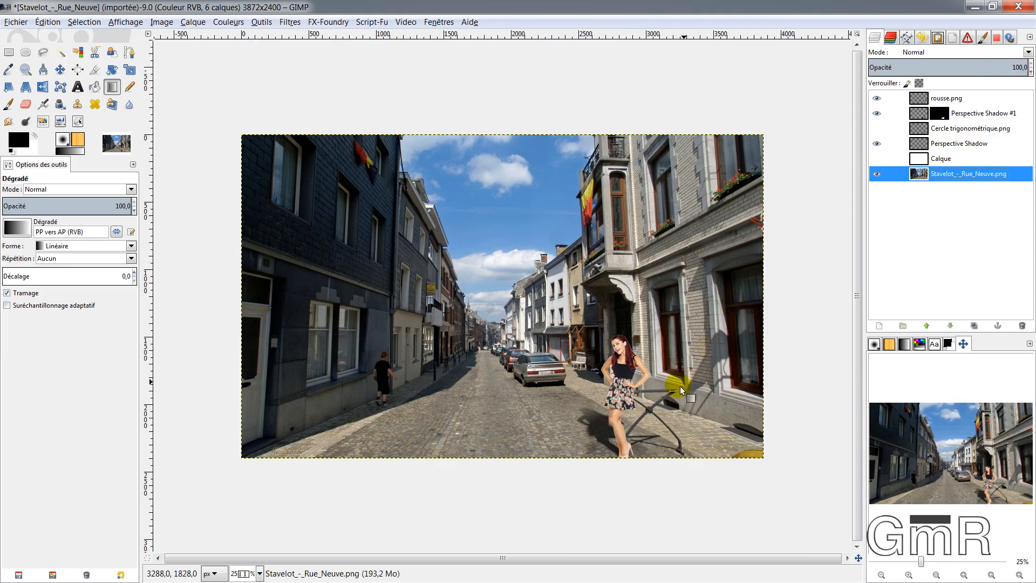
pyautogui.keyDown('ctrl'); pyautogui.scroll(2, 622, 381); pyautogui.keyUp('ctrl')
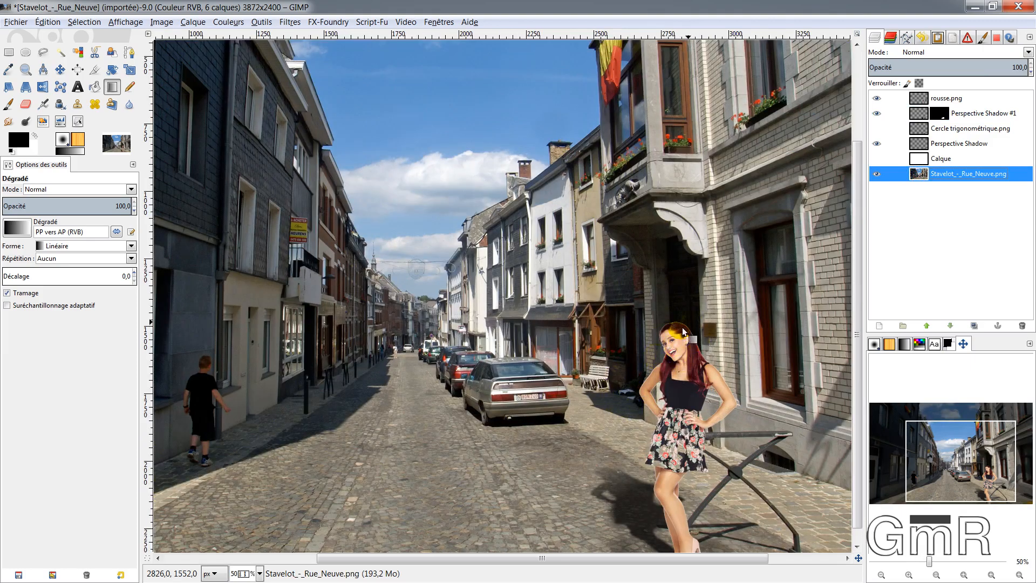
pyautogui.click(722, 404)
pyautogui.press('-')
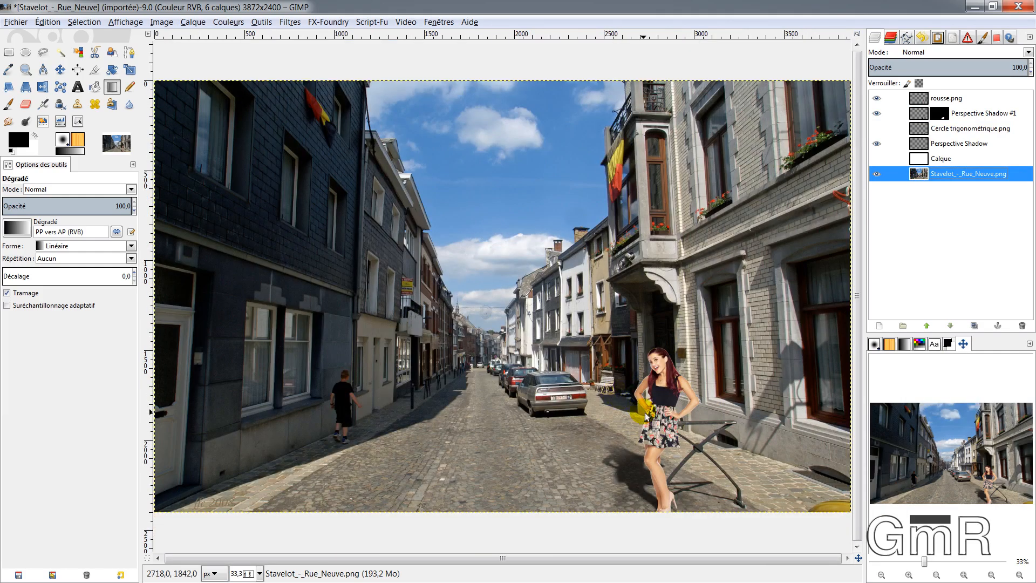